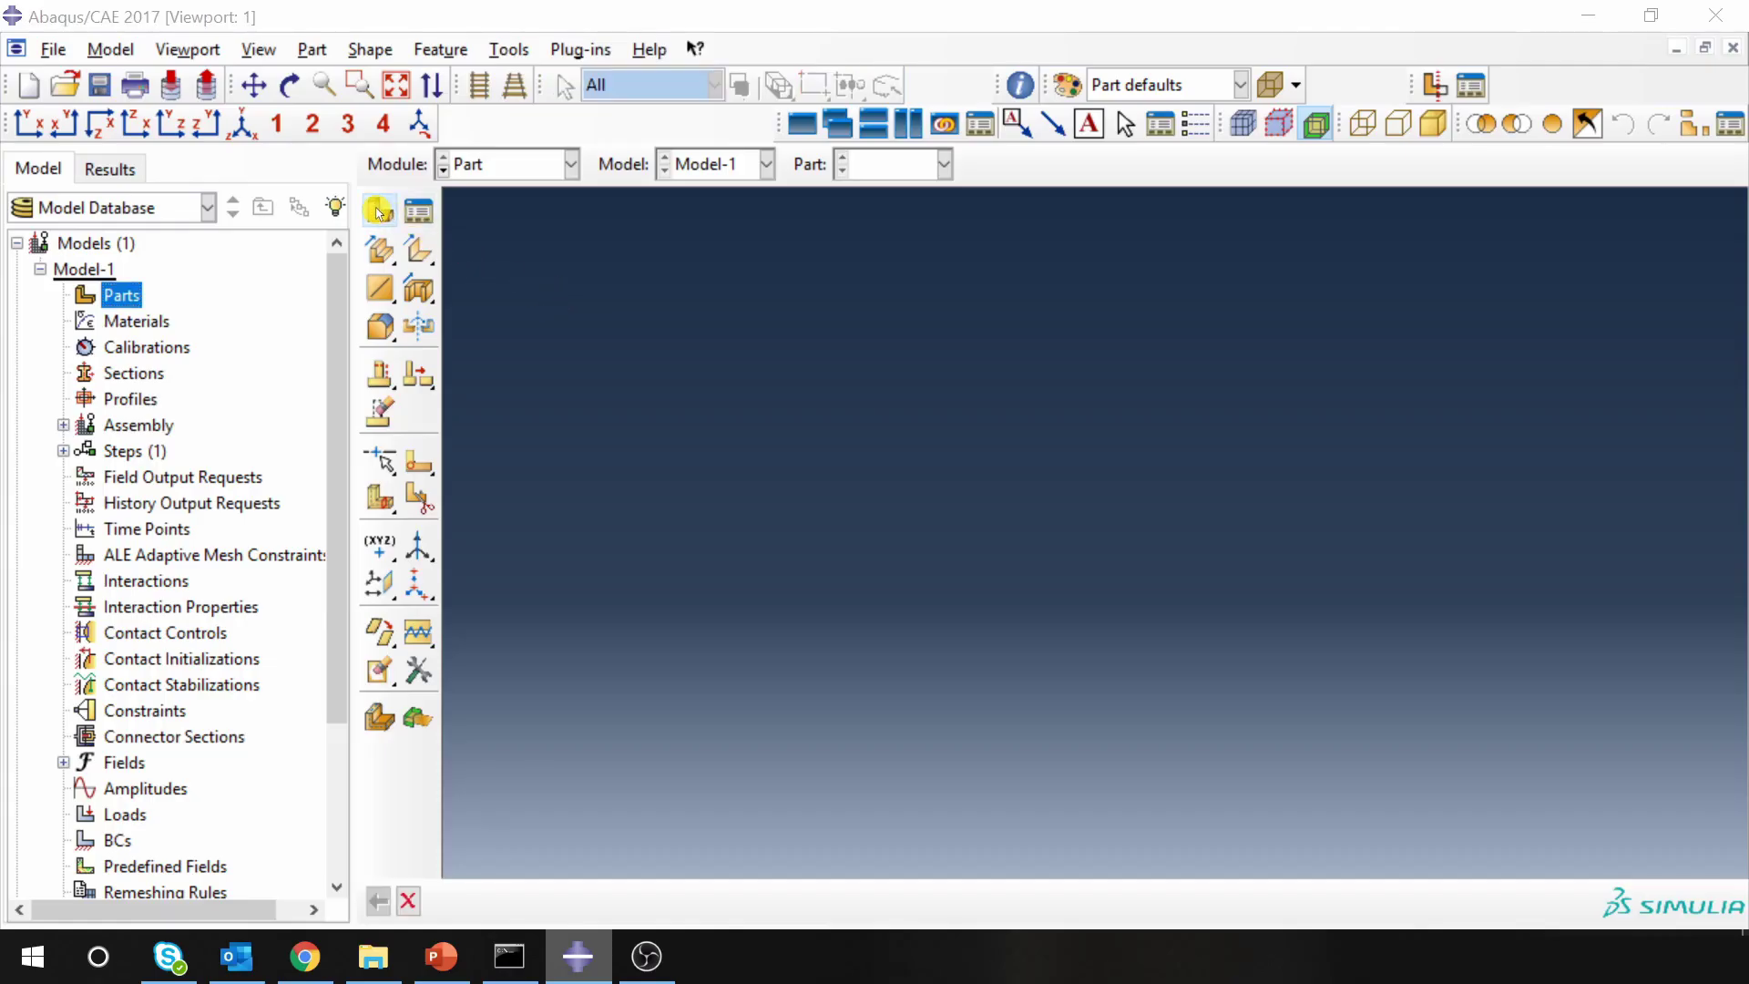
Create a 2D planar deformable wire part named Frame_dubai.
{"action": "key", "text": "BackSpace"}
{"action": "type", "text": "Frame"}
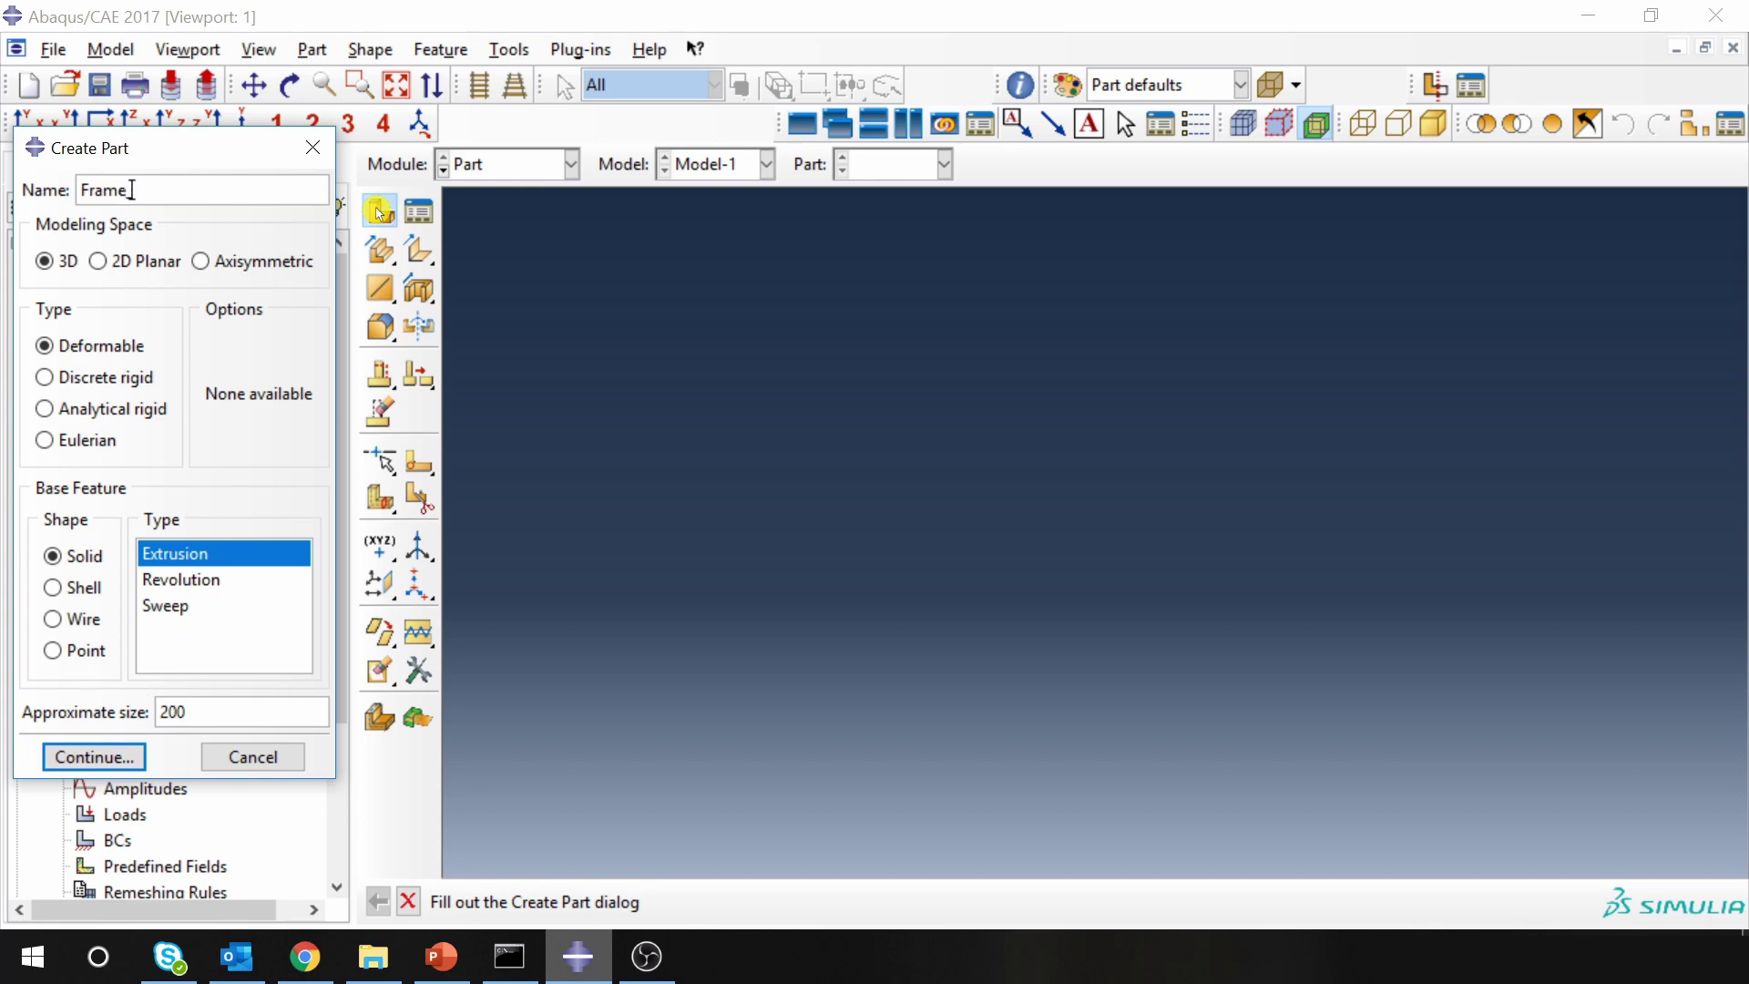
{"action": "type", "text": "_dubai"}
{"action": "left_click", "coordinate": [137, 261]}
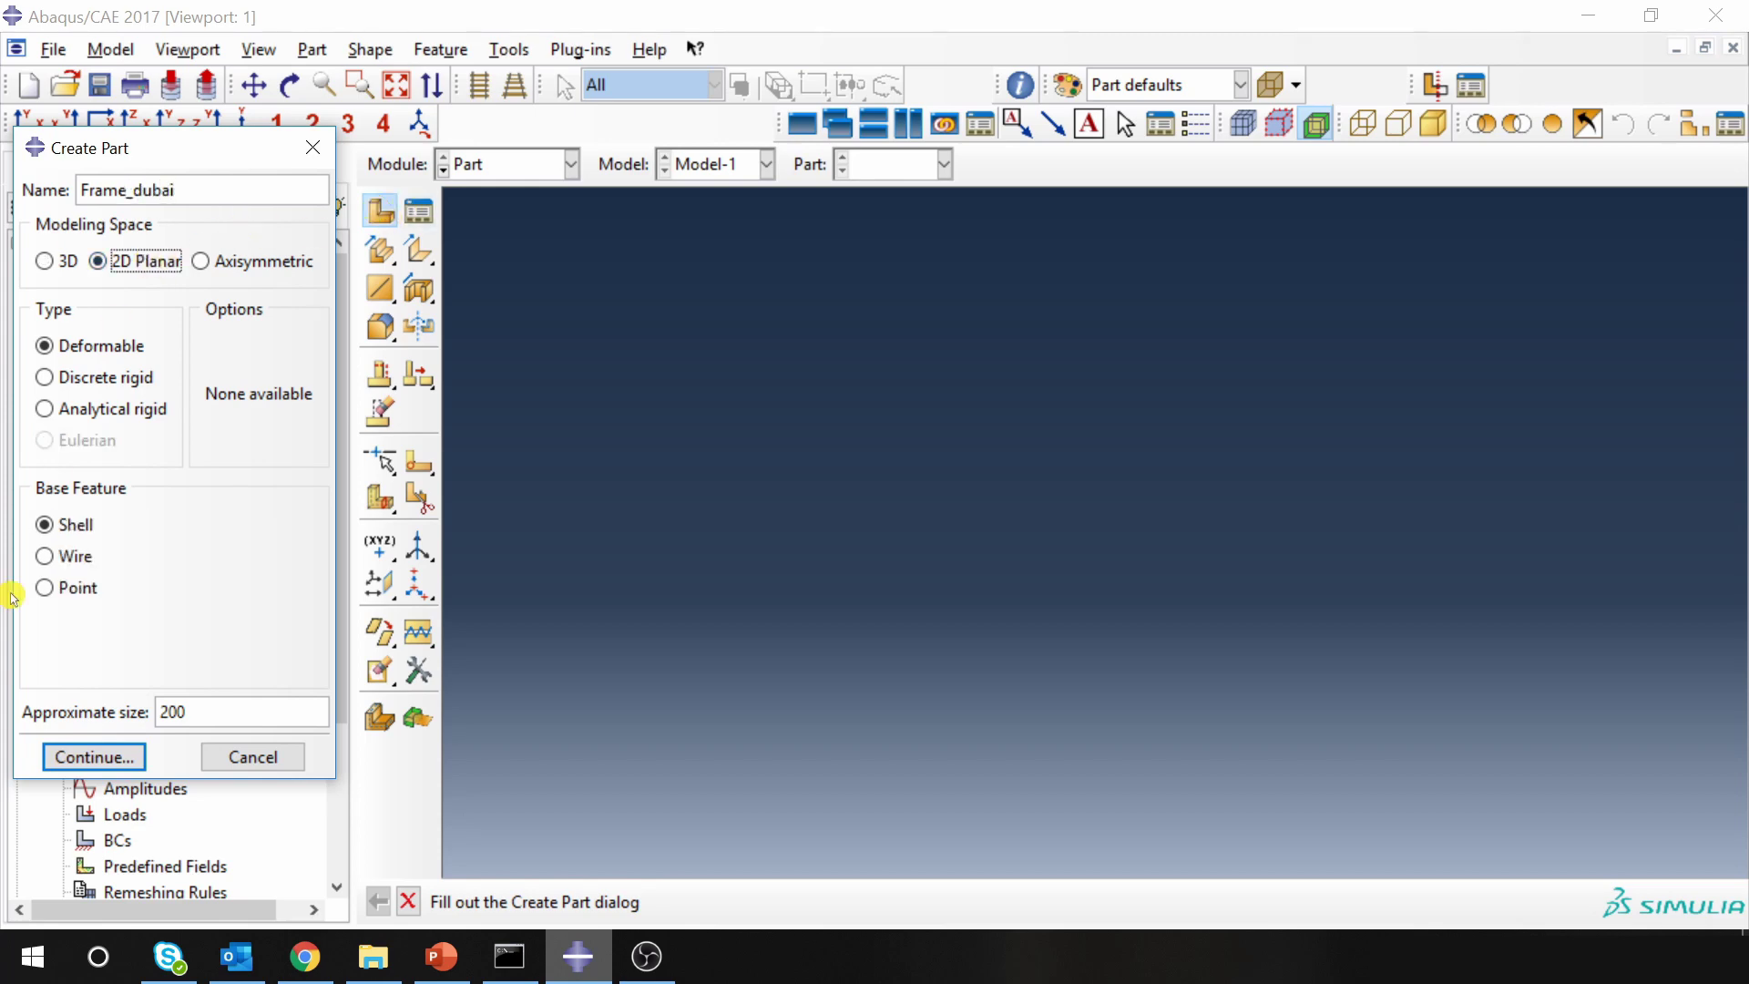
{"action": "left_click", "coordinate": [71, 557]}
{"action": "left_click", "coordinate": [94, 756]}
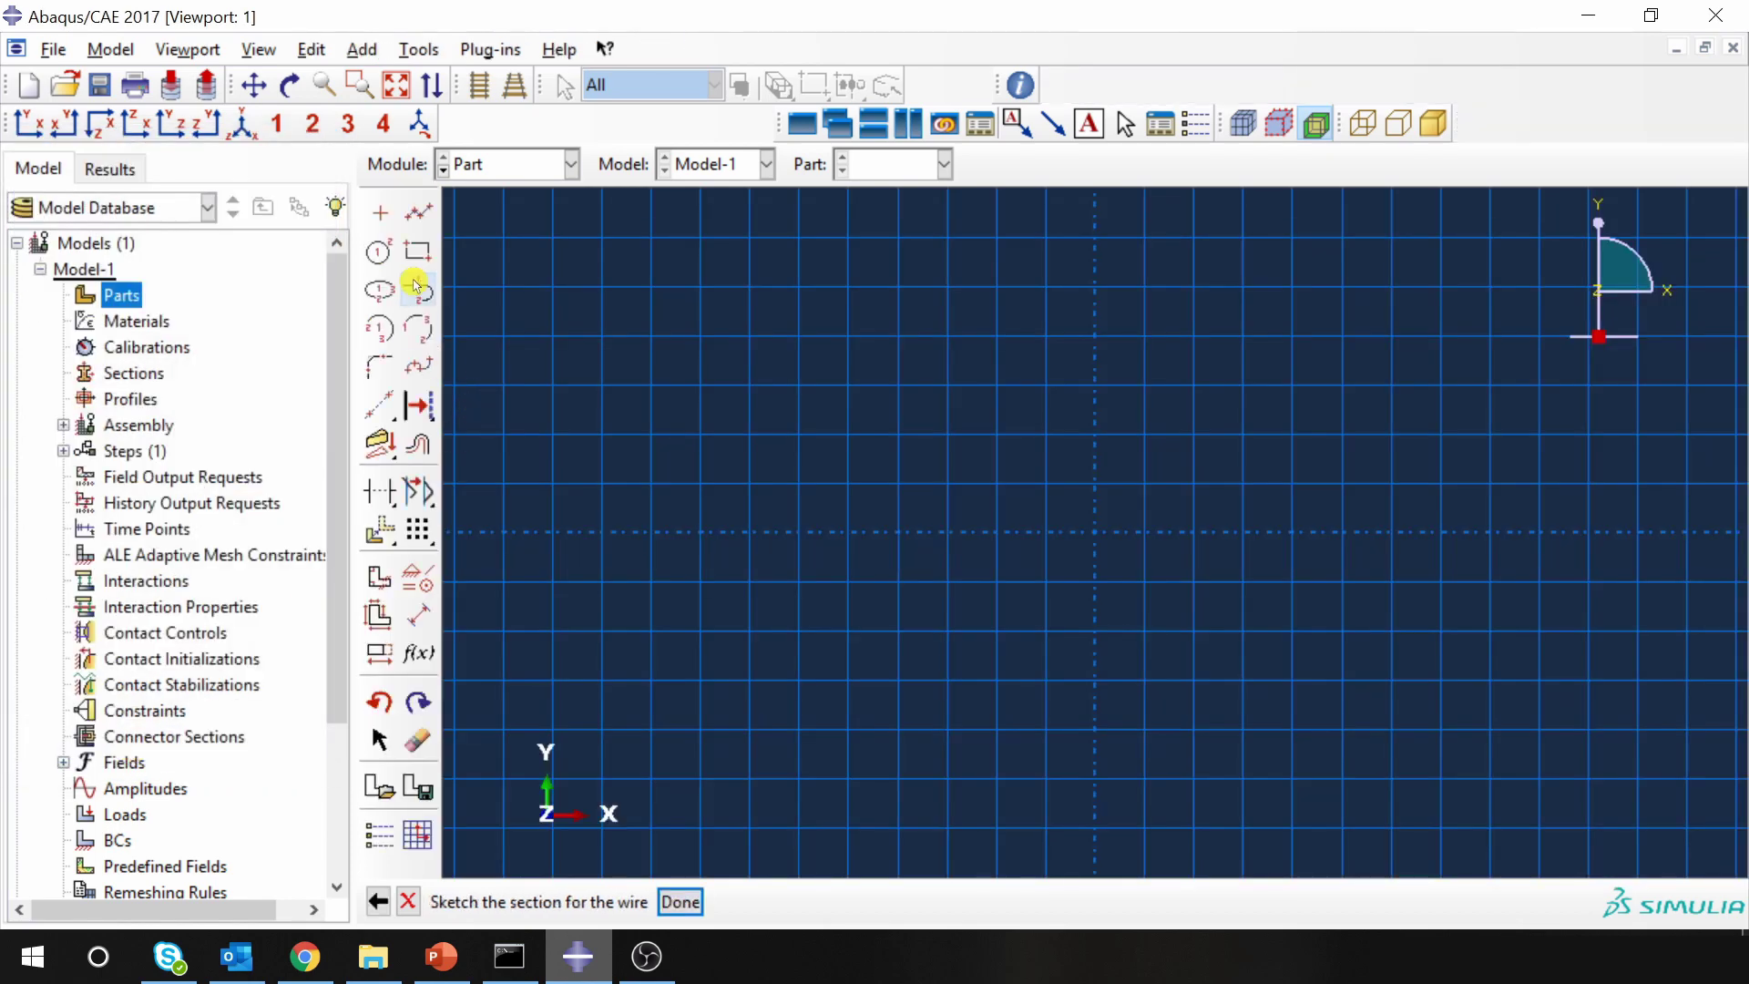
Sketch three connected lines forming two vertical legs joined by a top beam.
{"action": "left_click", "coordinate": [419, 212]}
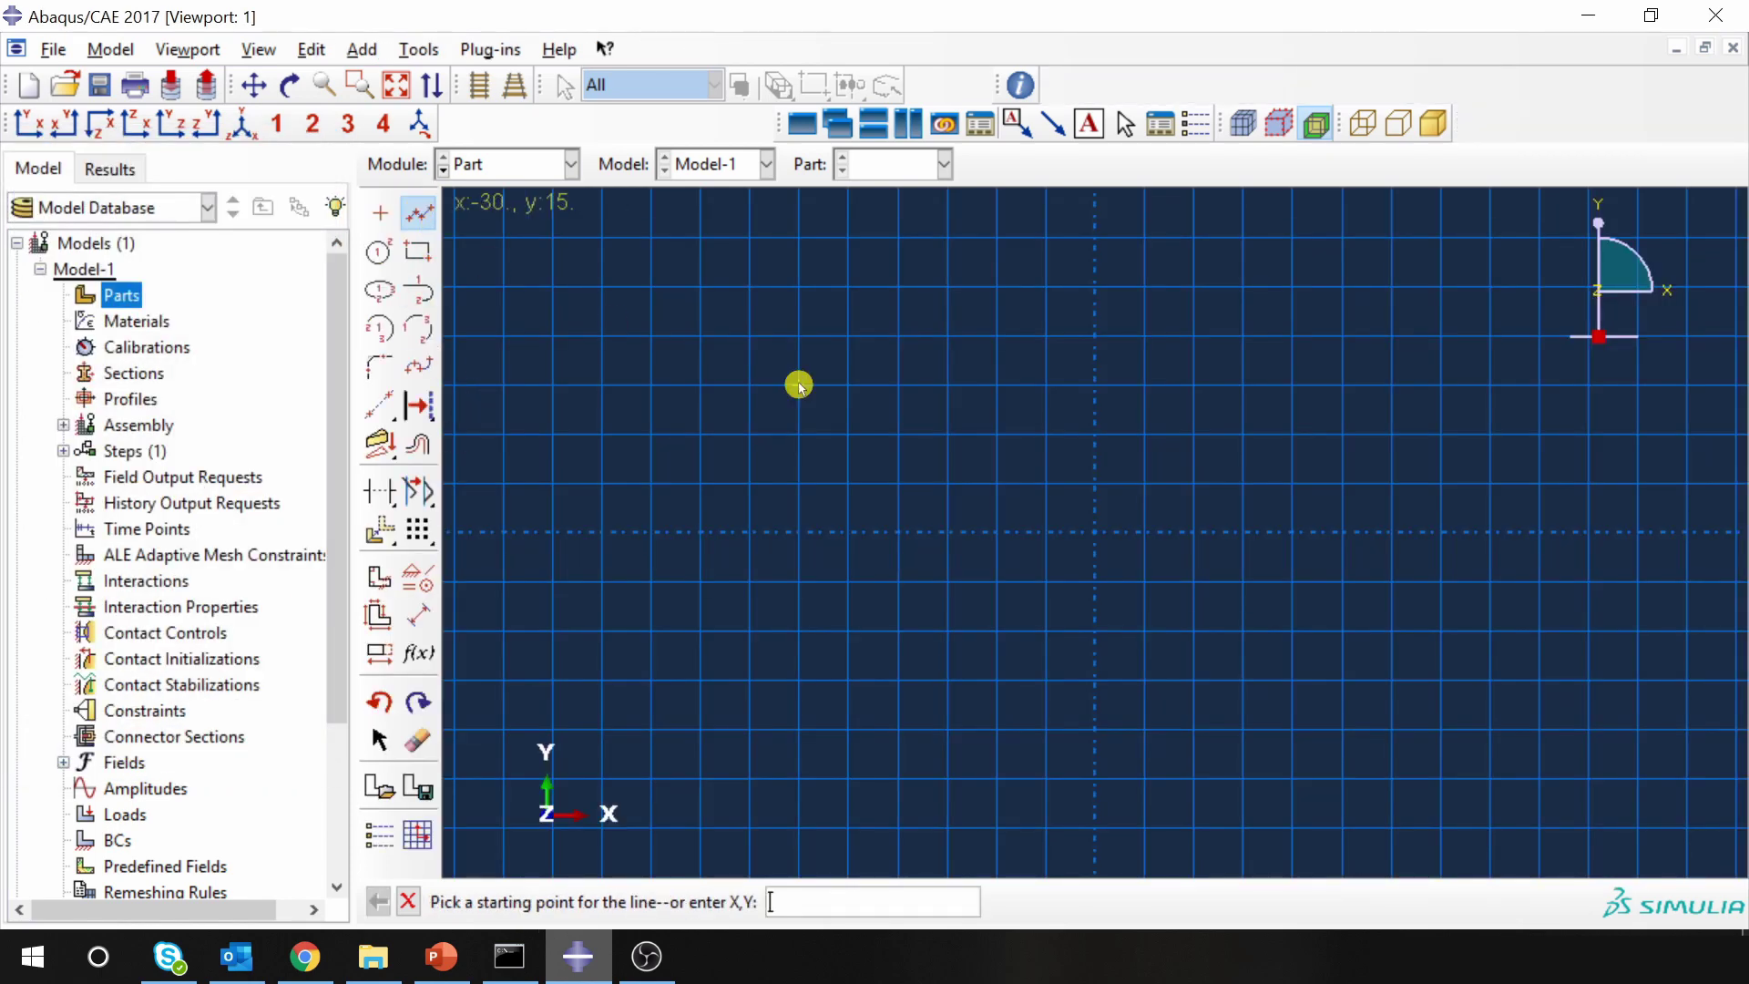
{"action": "left_click", "coordinate": [899, 729]}
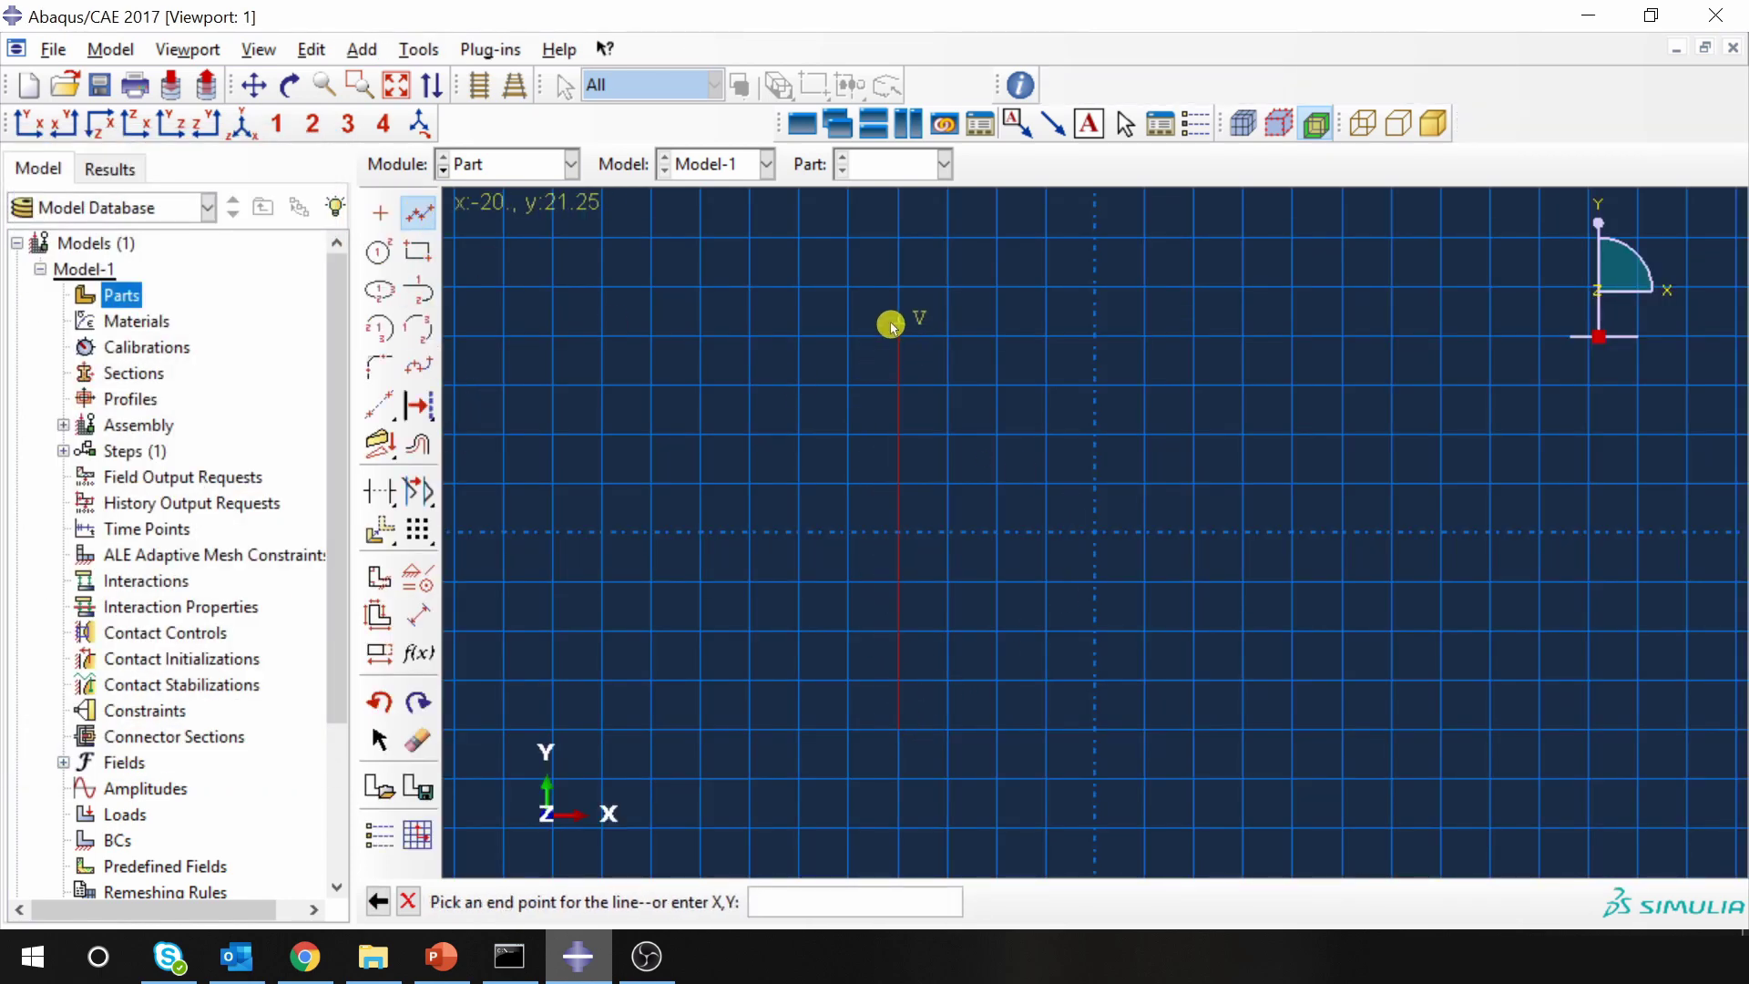
{"action": "left_click", "coordinate": [900, 322]}
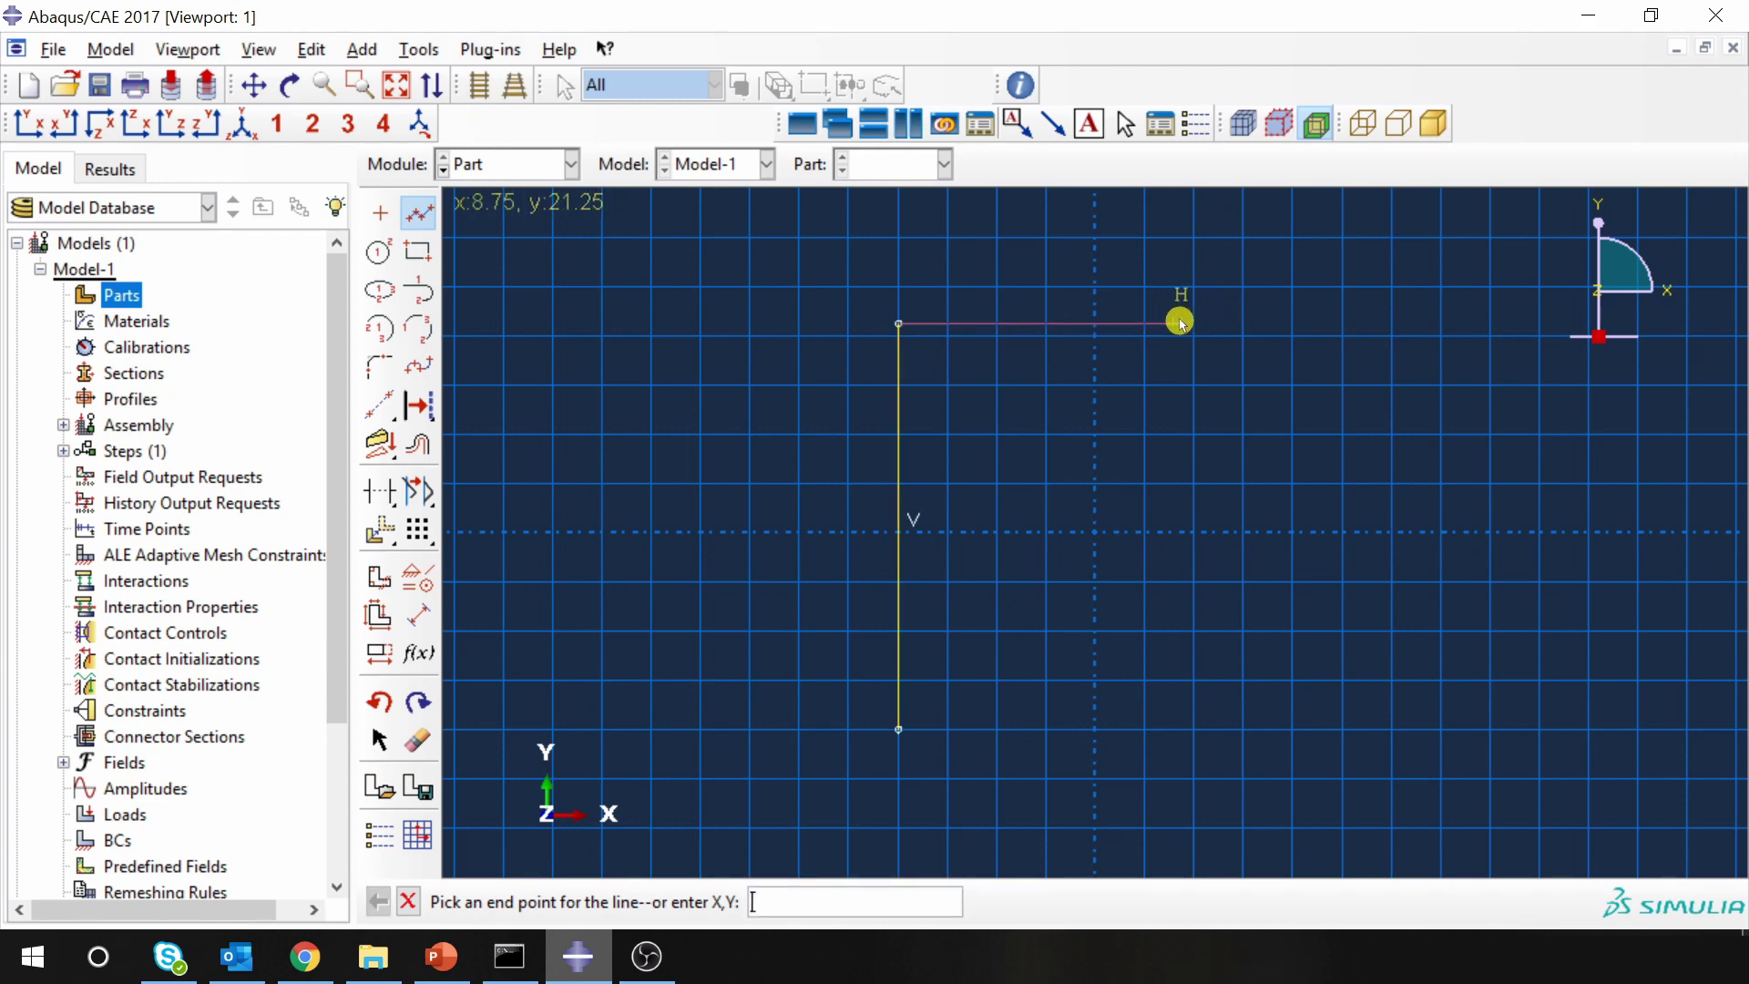
{"action": "left_click", "coordinate": [1192, 323]}
{"action": "left_click", "coordinate": [1193, 728]}
{"action": "middle_click", "coordinate": [1237, 592]}
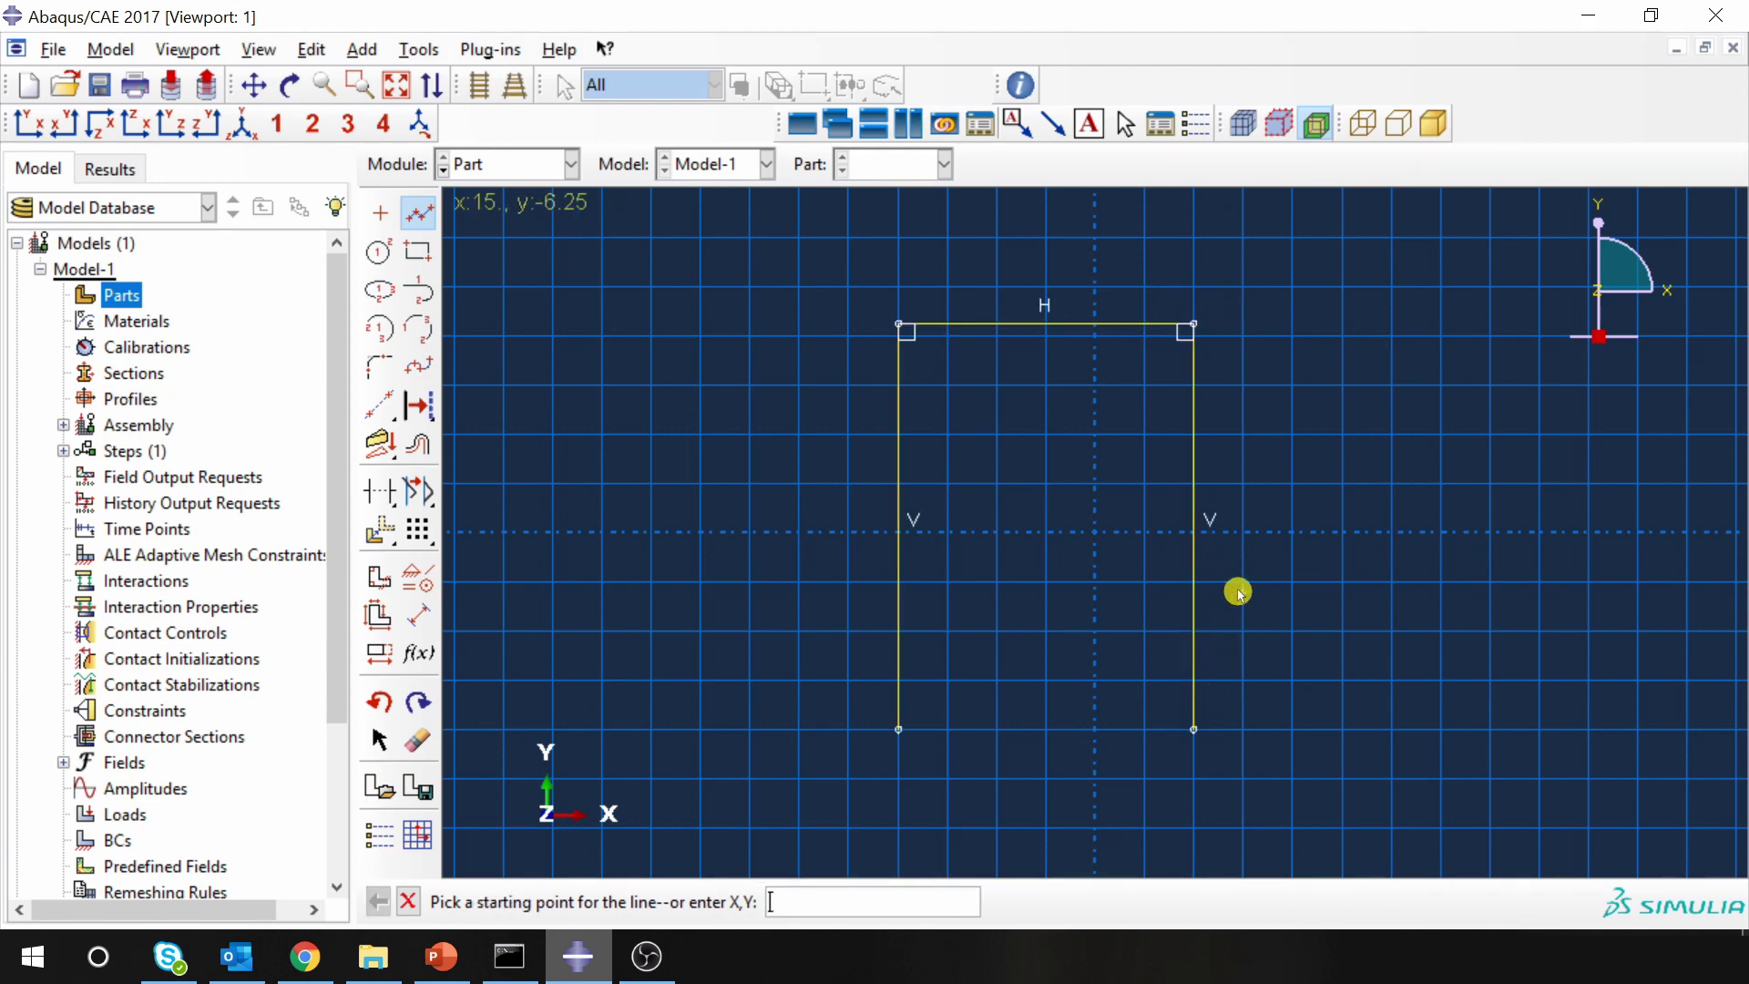
Dimension the left leg and the top beam to 100.
{"action": "left_click", "coordinate": [419, 615]}
{"action": "left_click", "coordinate": [900, 492]}
{"action": "left_click", "coordinate": [799, 497]}
{"action": "type", "text": "1"}
{"action": "type", "text": "00"}
{"action": "key", "text": "Return"}
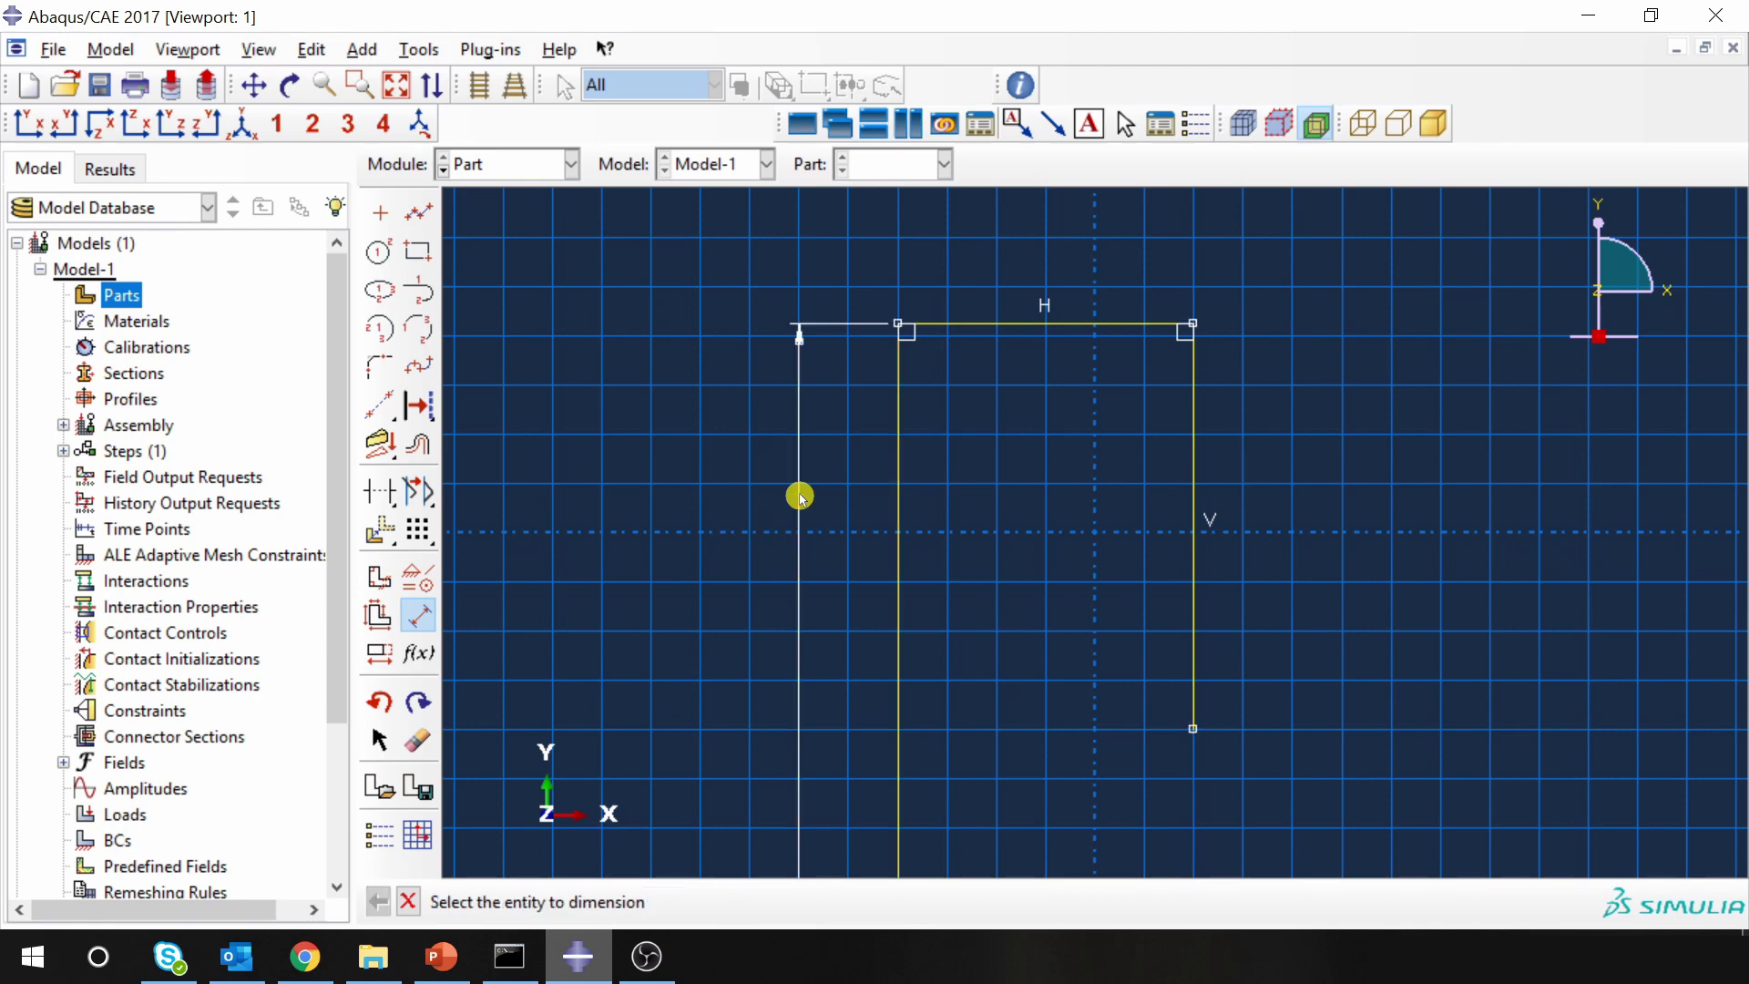
{"action": "left_click", "coordinate": [1004, 326]}
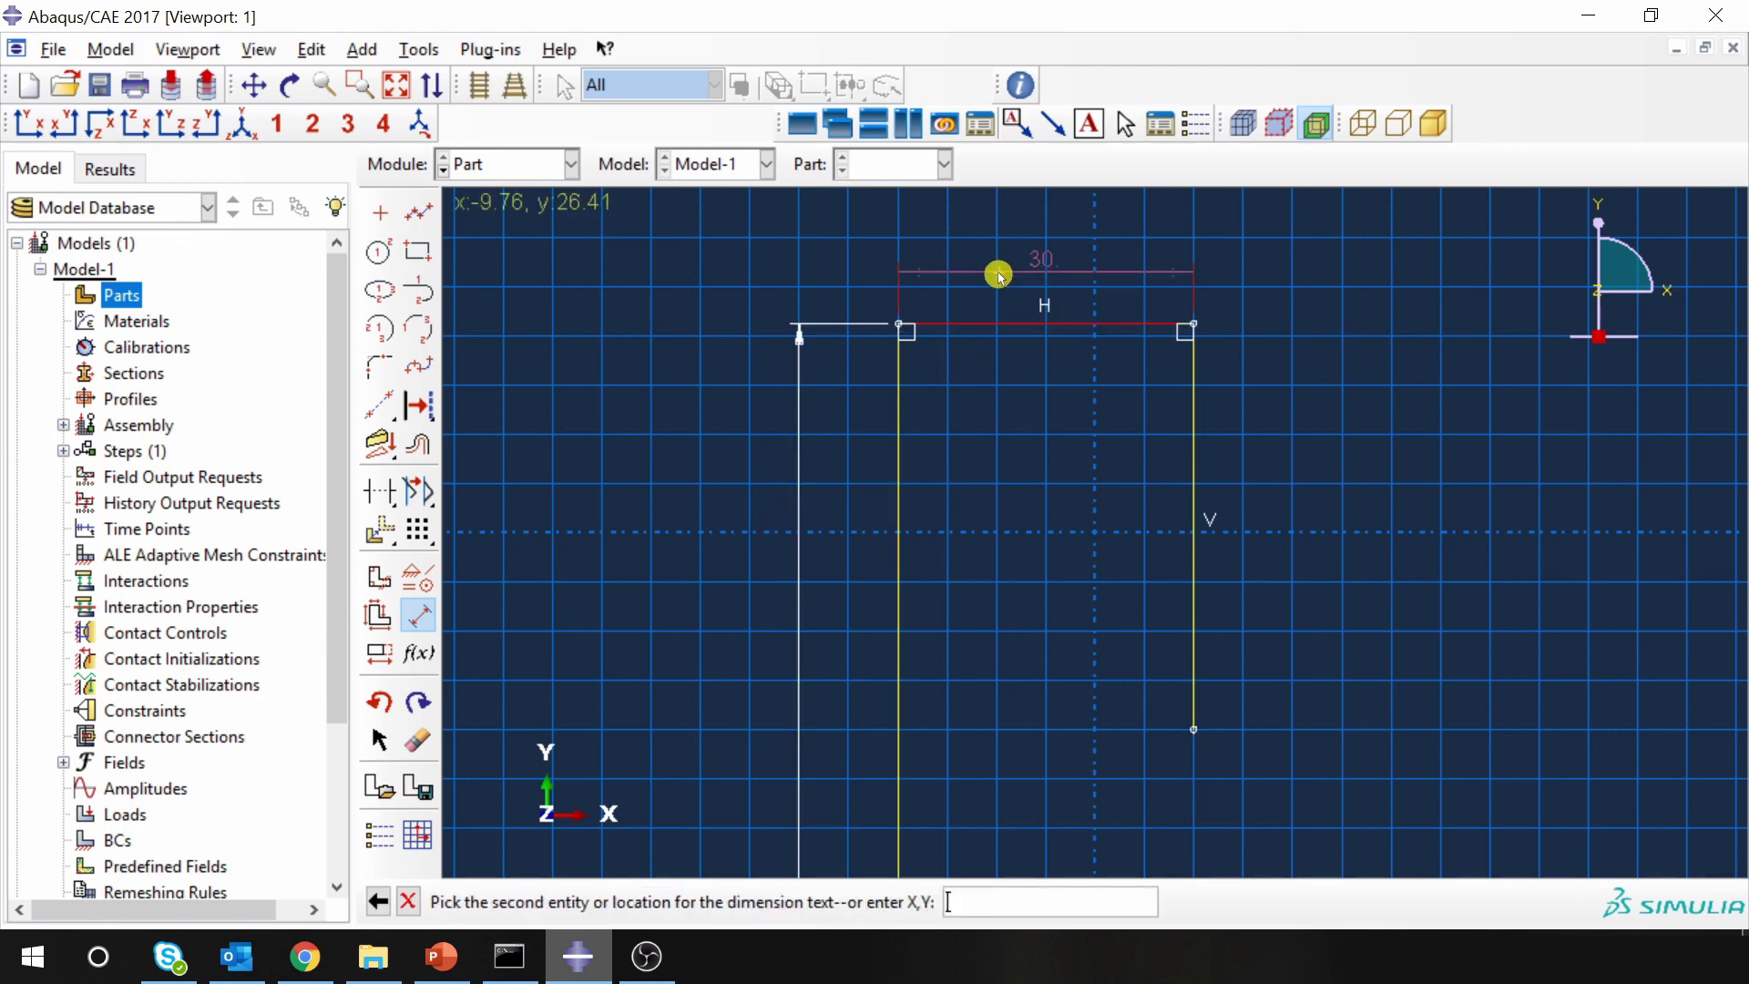
{"action": "left_click", "coordinate": [999, 274]}
{"action": "type", "text": "100"}
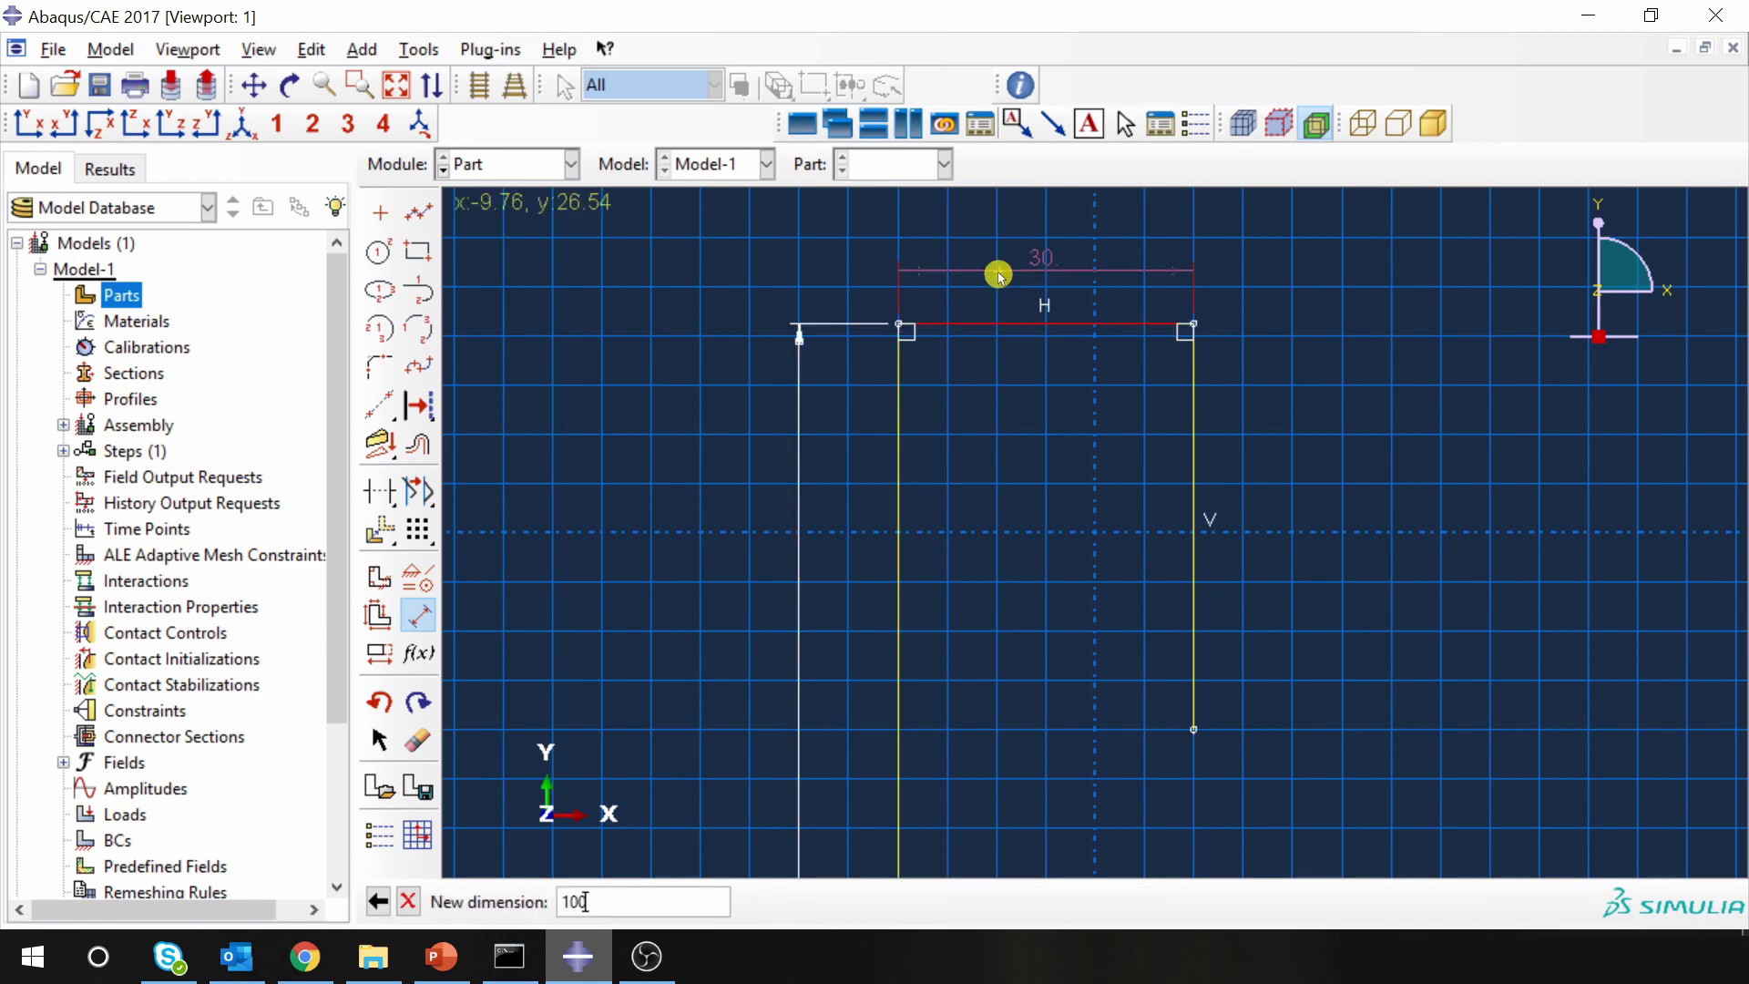
{"action": "key", "text": "Return"}
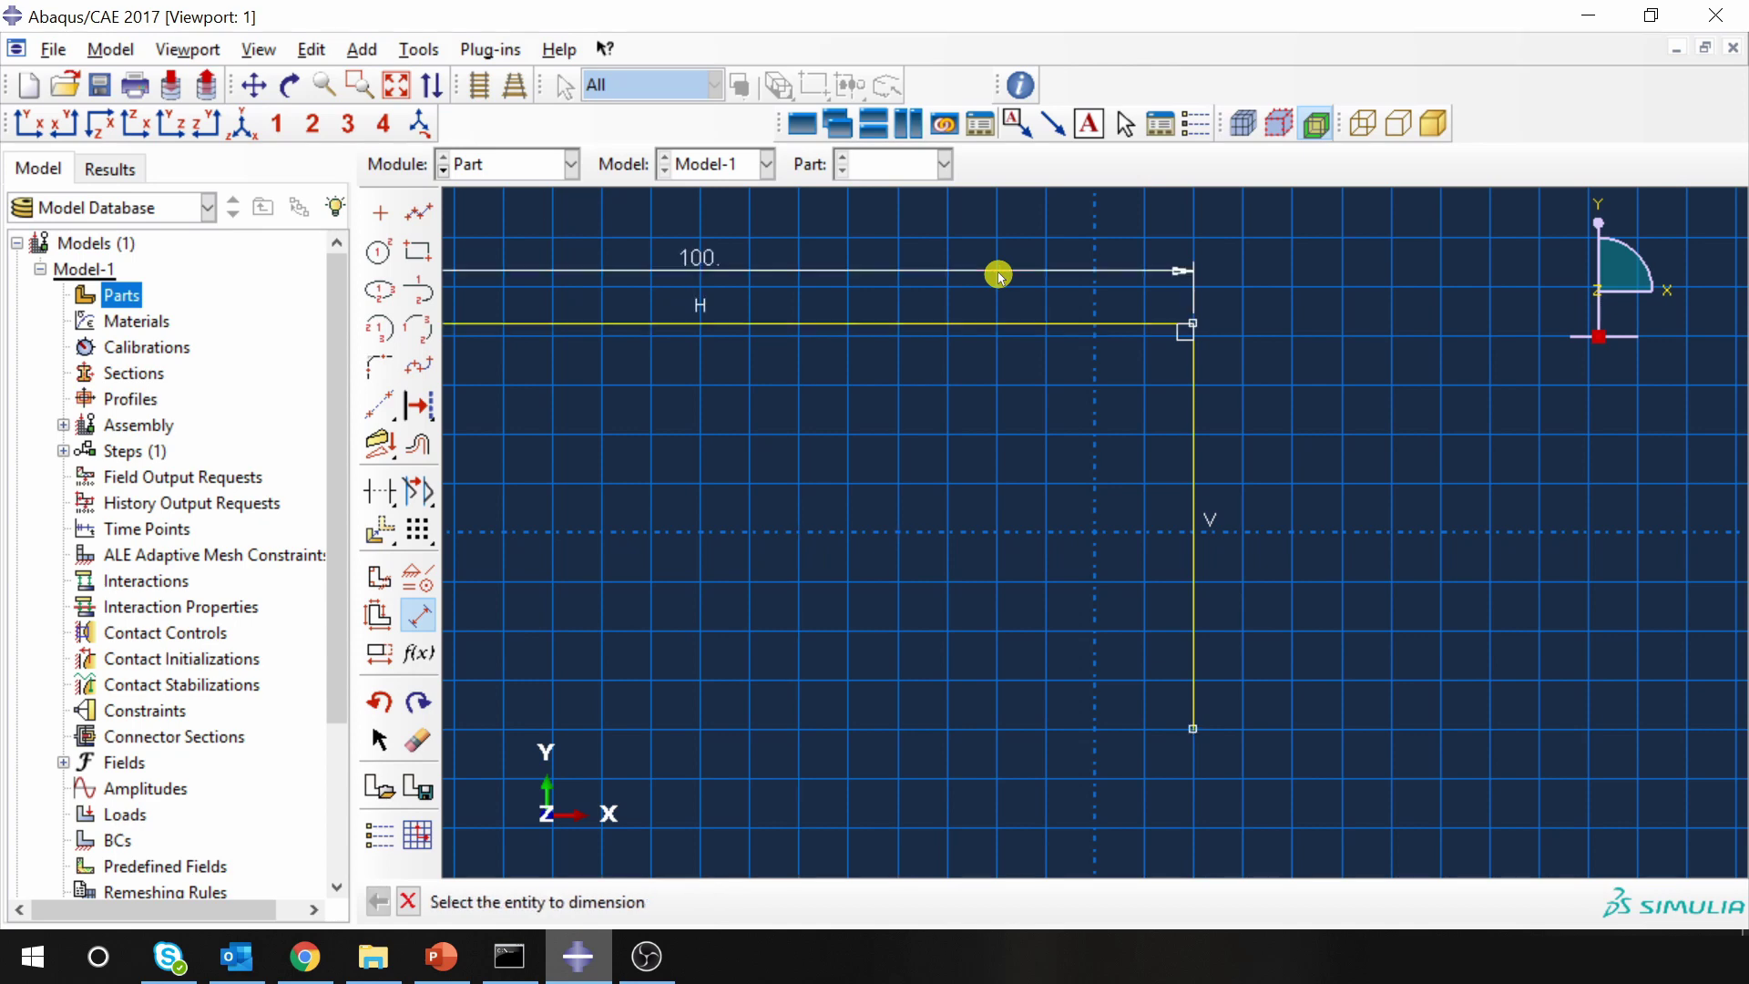
Dimension the right leg to 150 and finish the sketch.
{"action": "left_click", "coordinate": [1198, 429]}
{"action": "left_click", "coordinate": [1274, 458]}
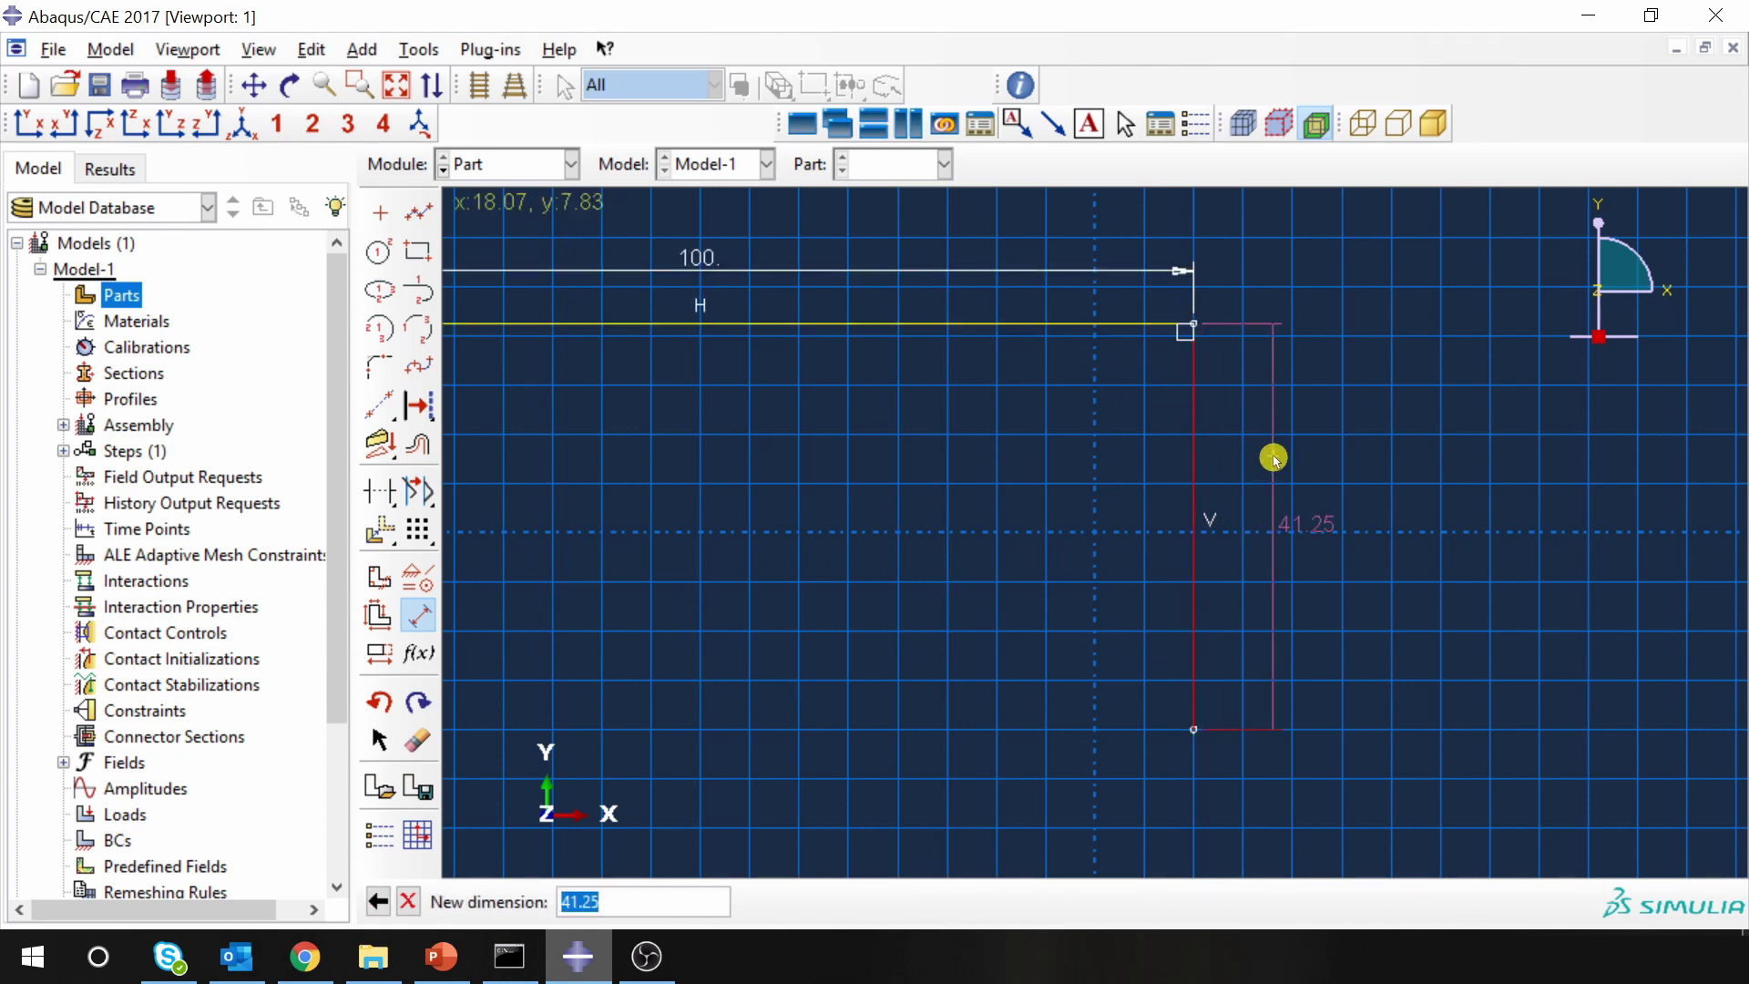
{"action": "type", "text": "150"}
{"action": "key", "text": "Return"}
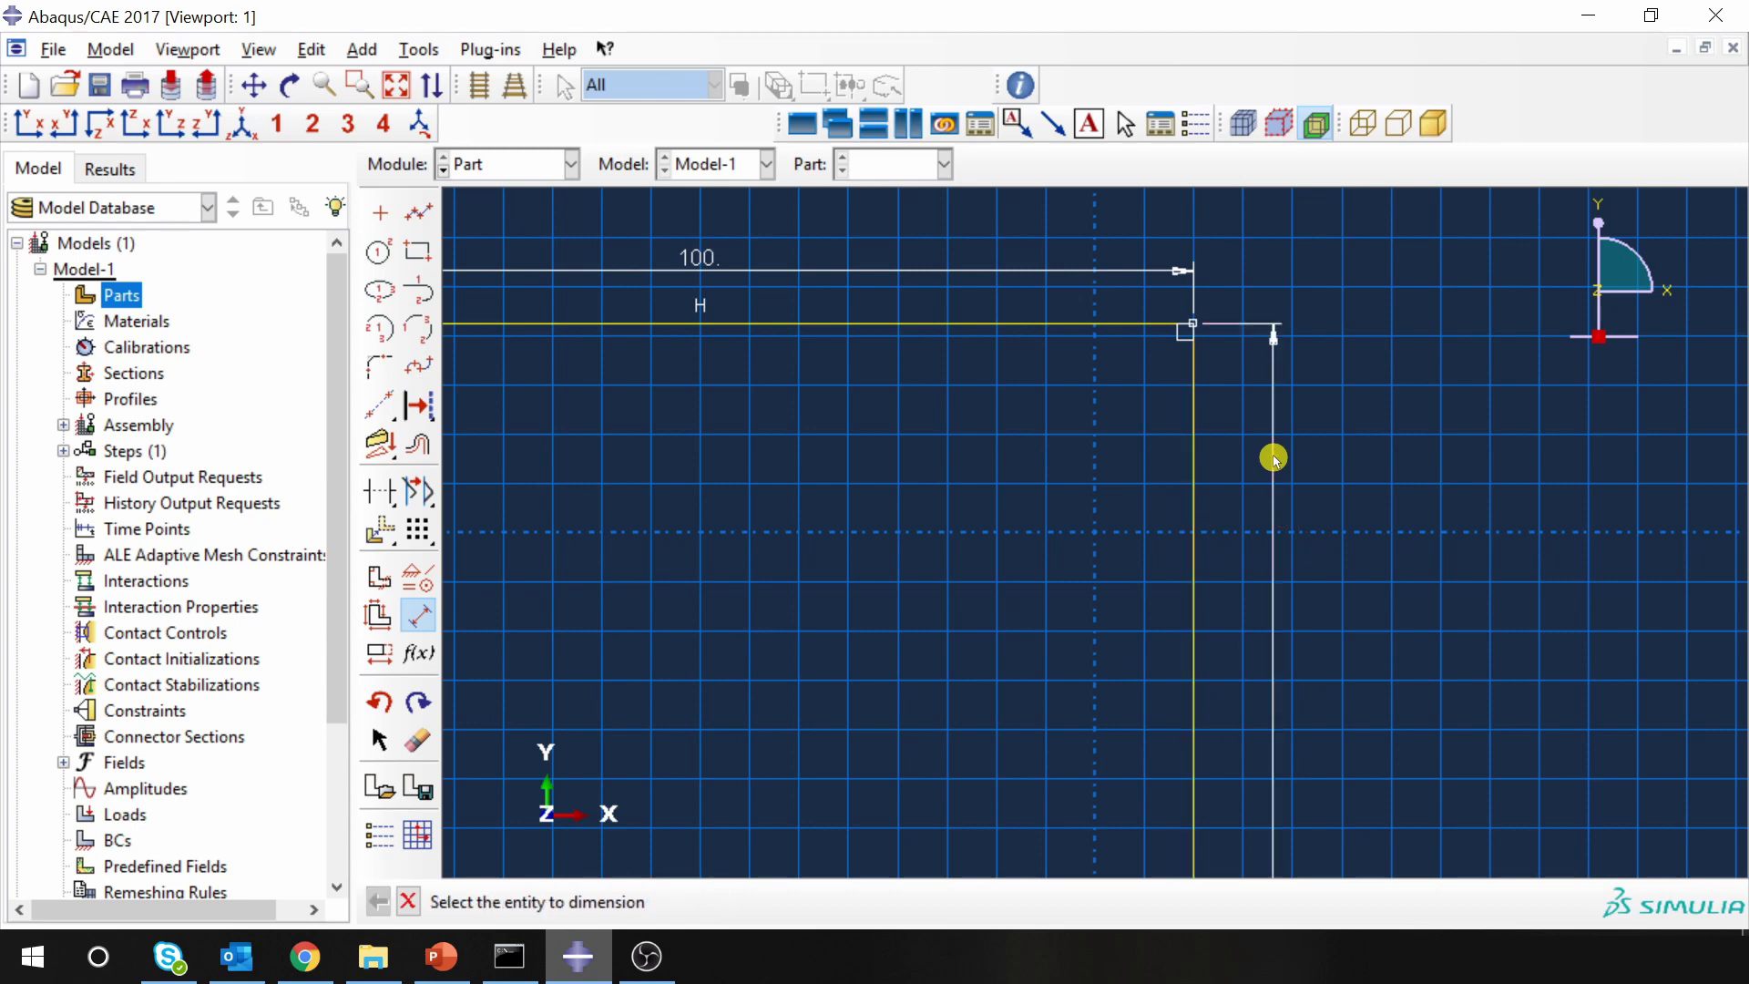
{"action": "key", "text": "Escape"}
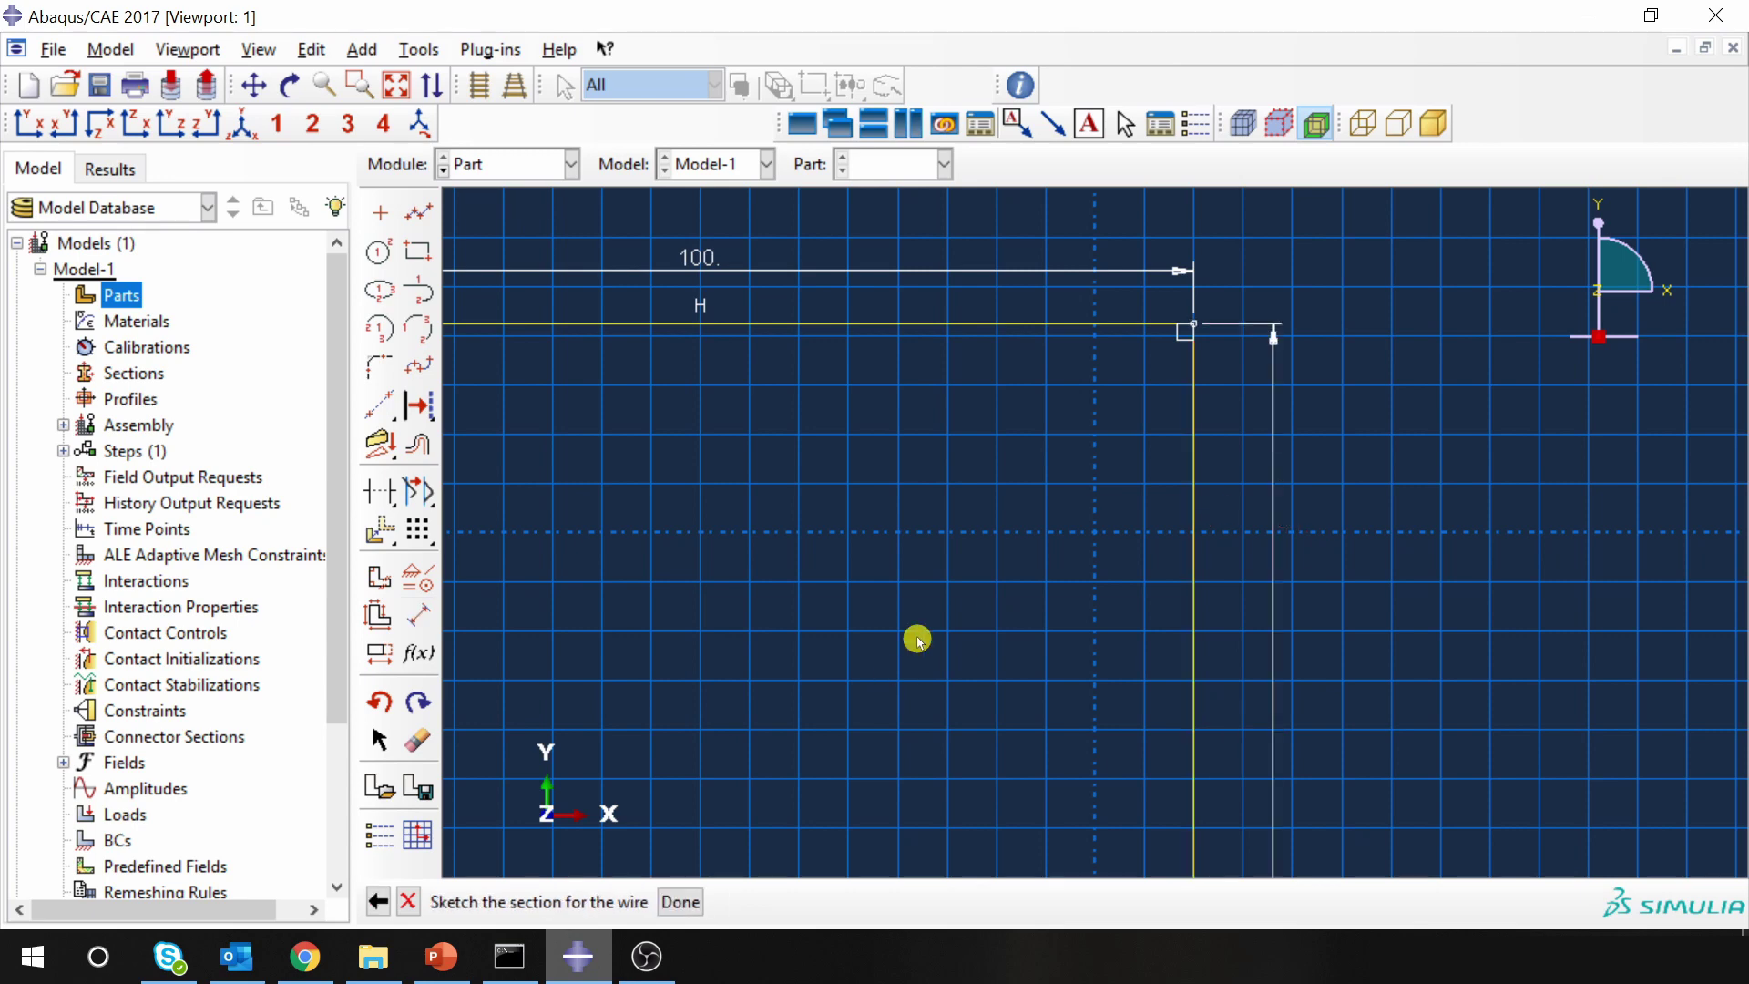
{"action": "middle_click", "coordinate": [964, 608]}
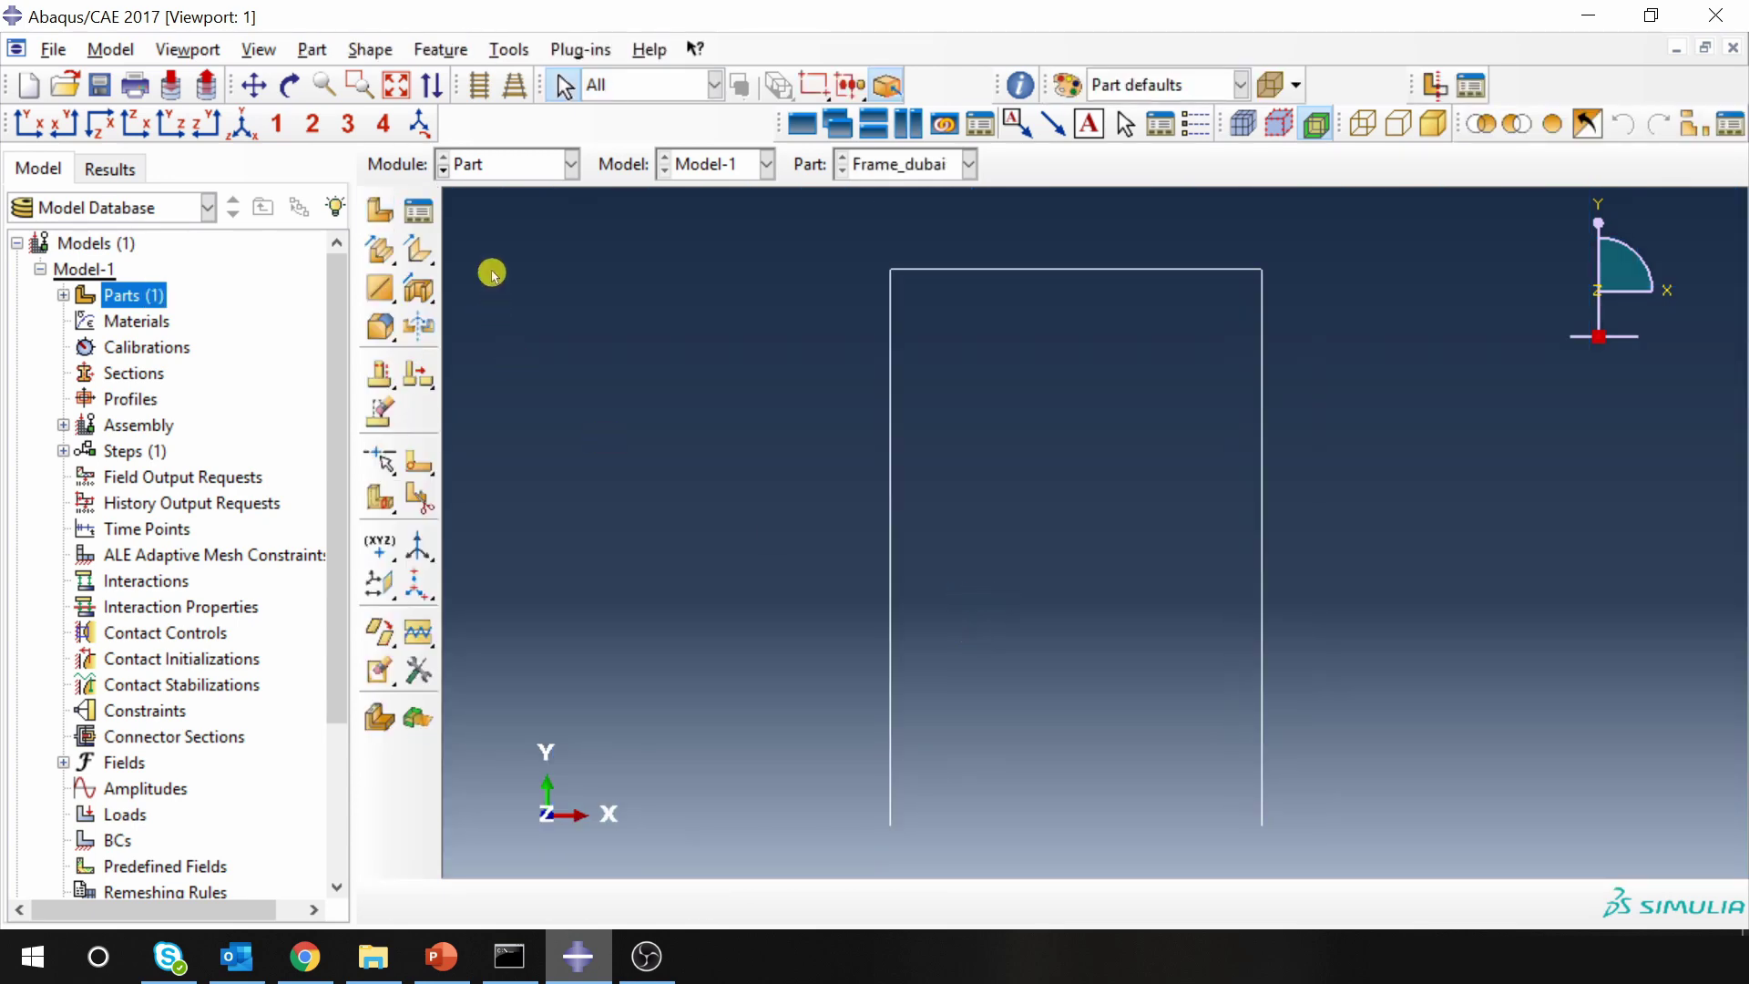
In the Property module, create a material named Steel with density 7700.
{"action": "left_click", "coordinate": [511, 164]}
{"action": "left_click", "coordinate": [512, 221]}
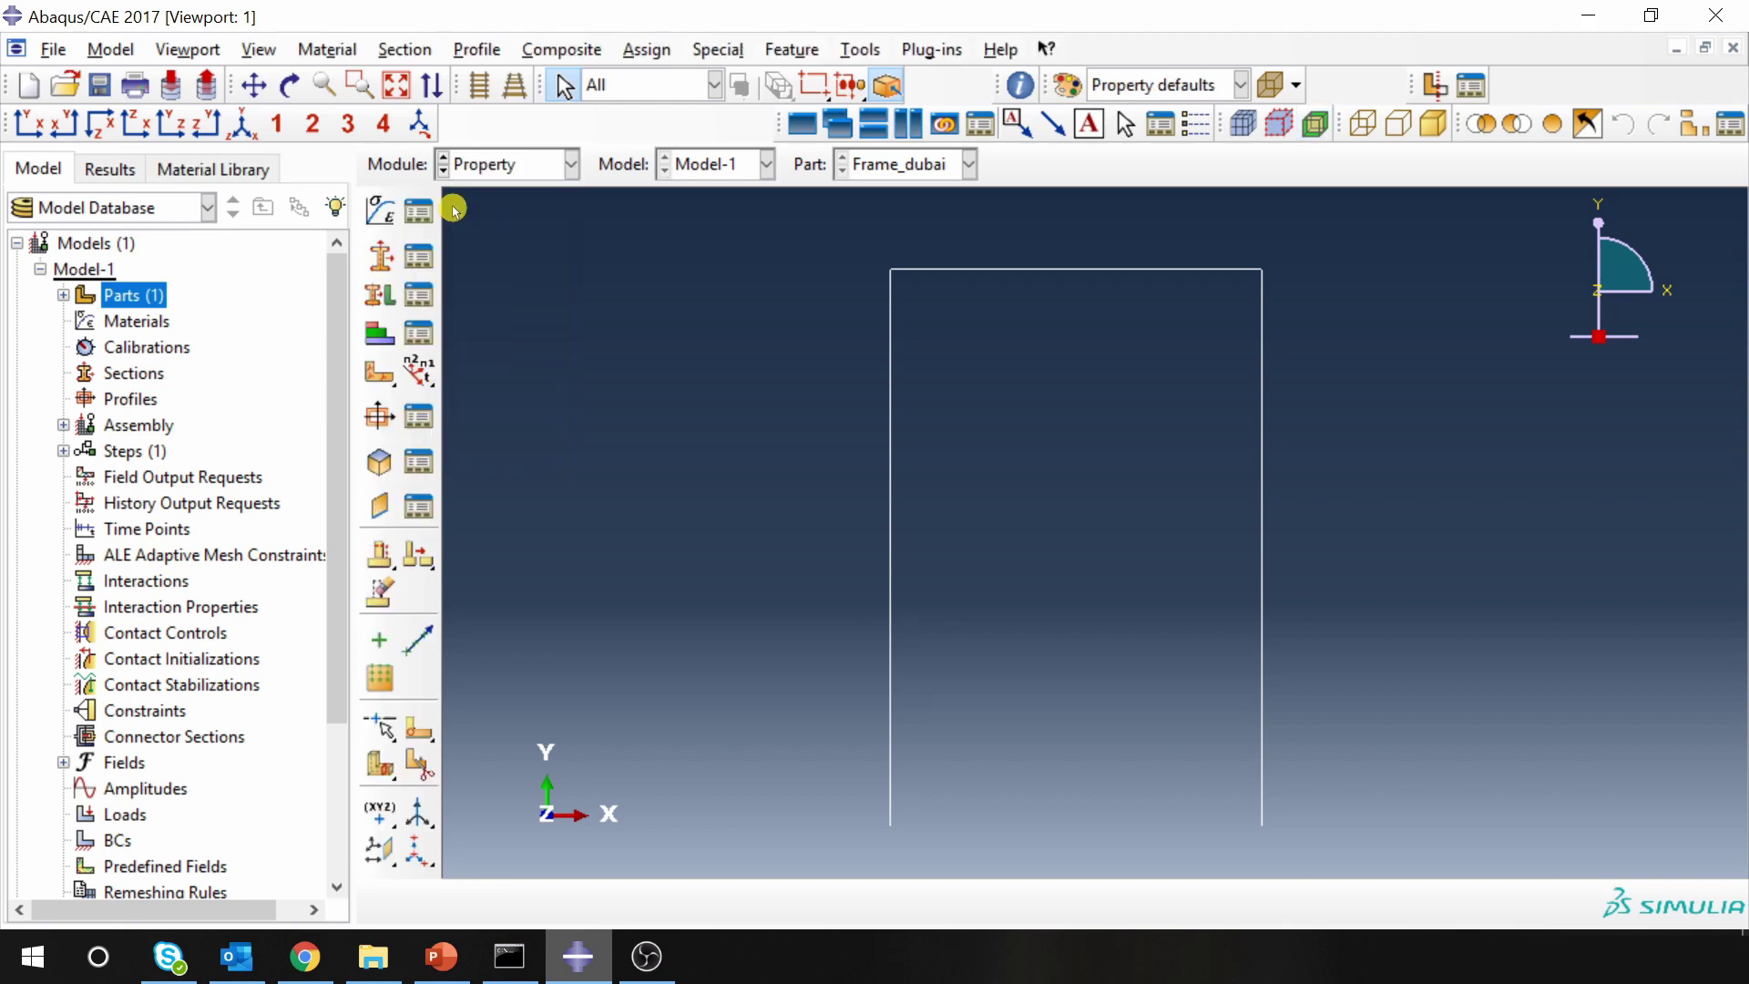
{"action": "left_click", "coordinate": [374, 210]}
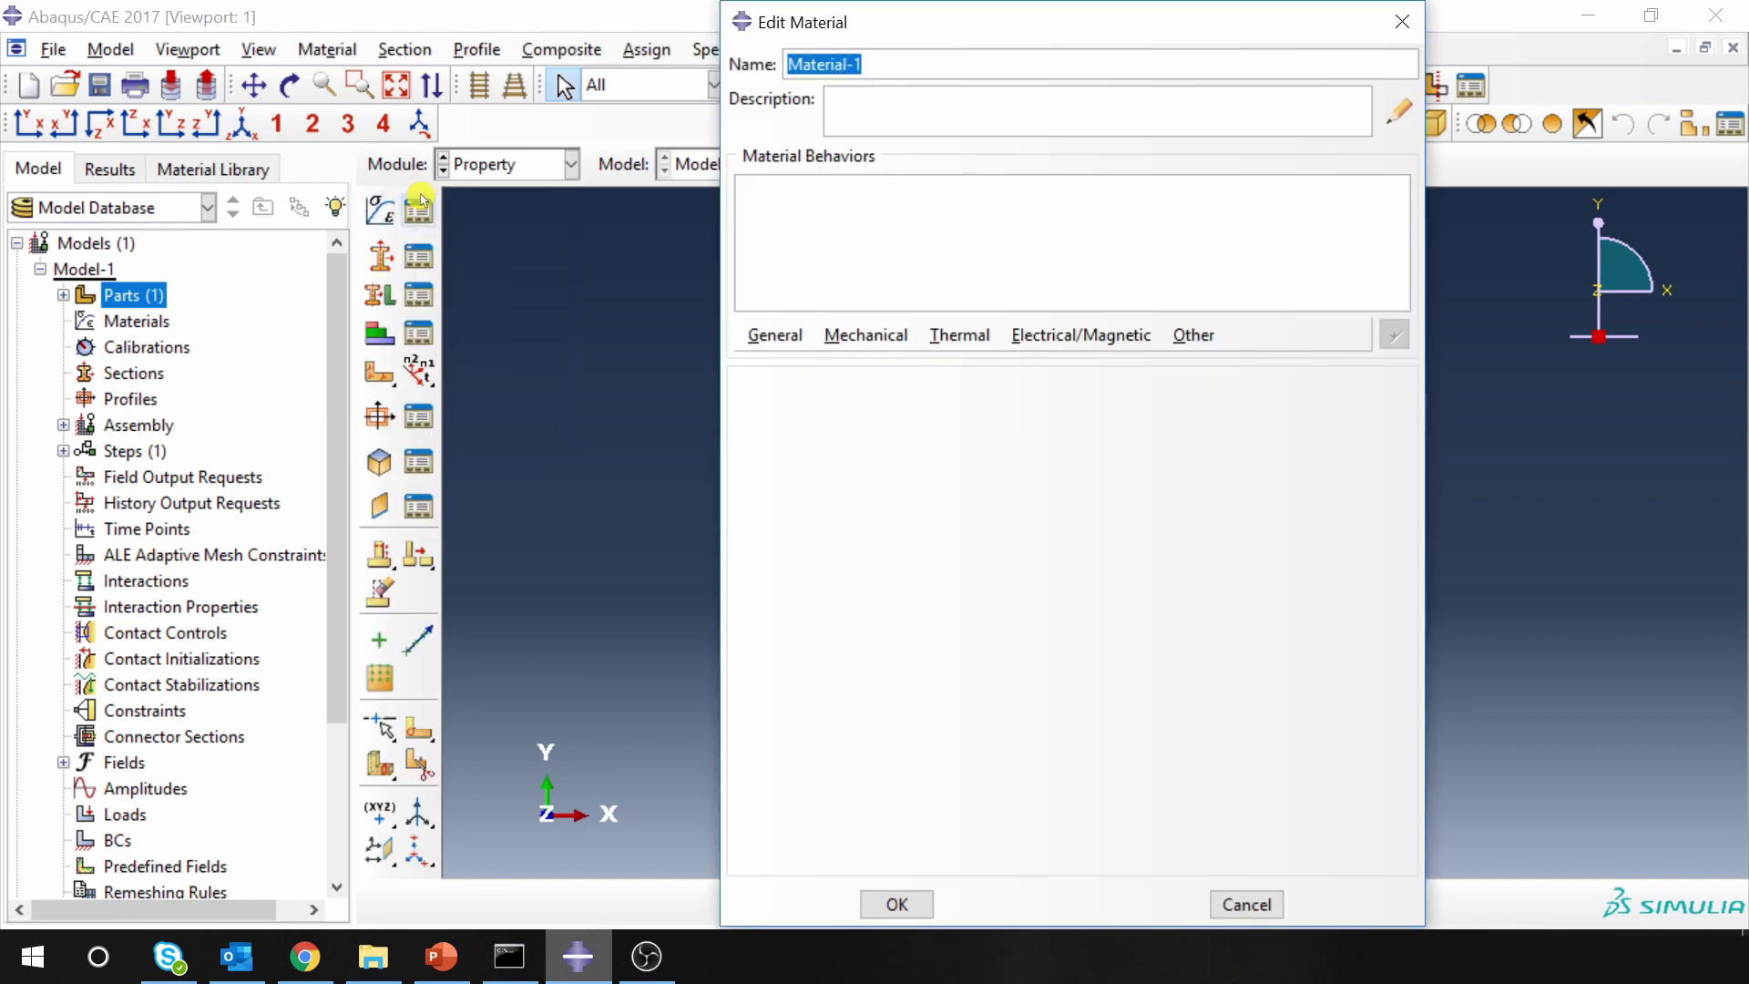
{"action": "type", "text": "Steel"}
{"action": "left_click", "coordinate": [757, 337]}
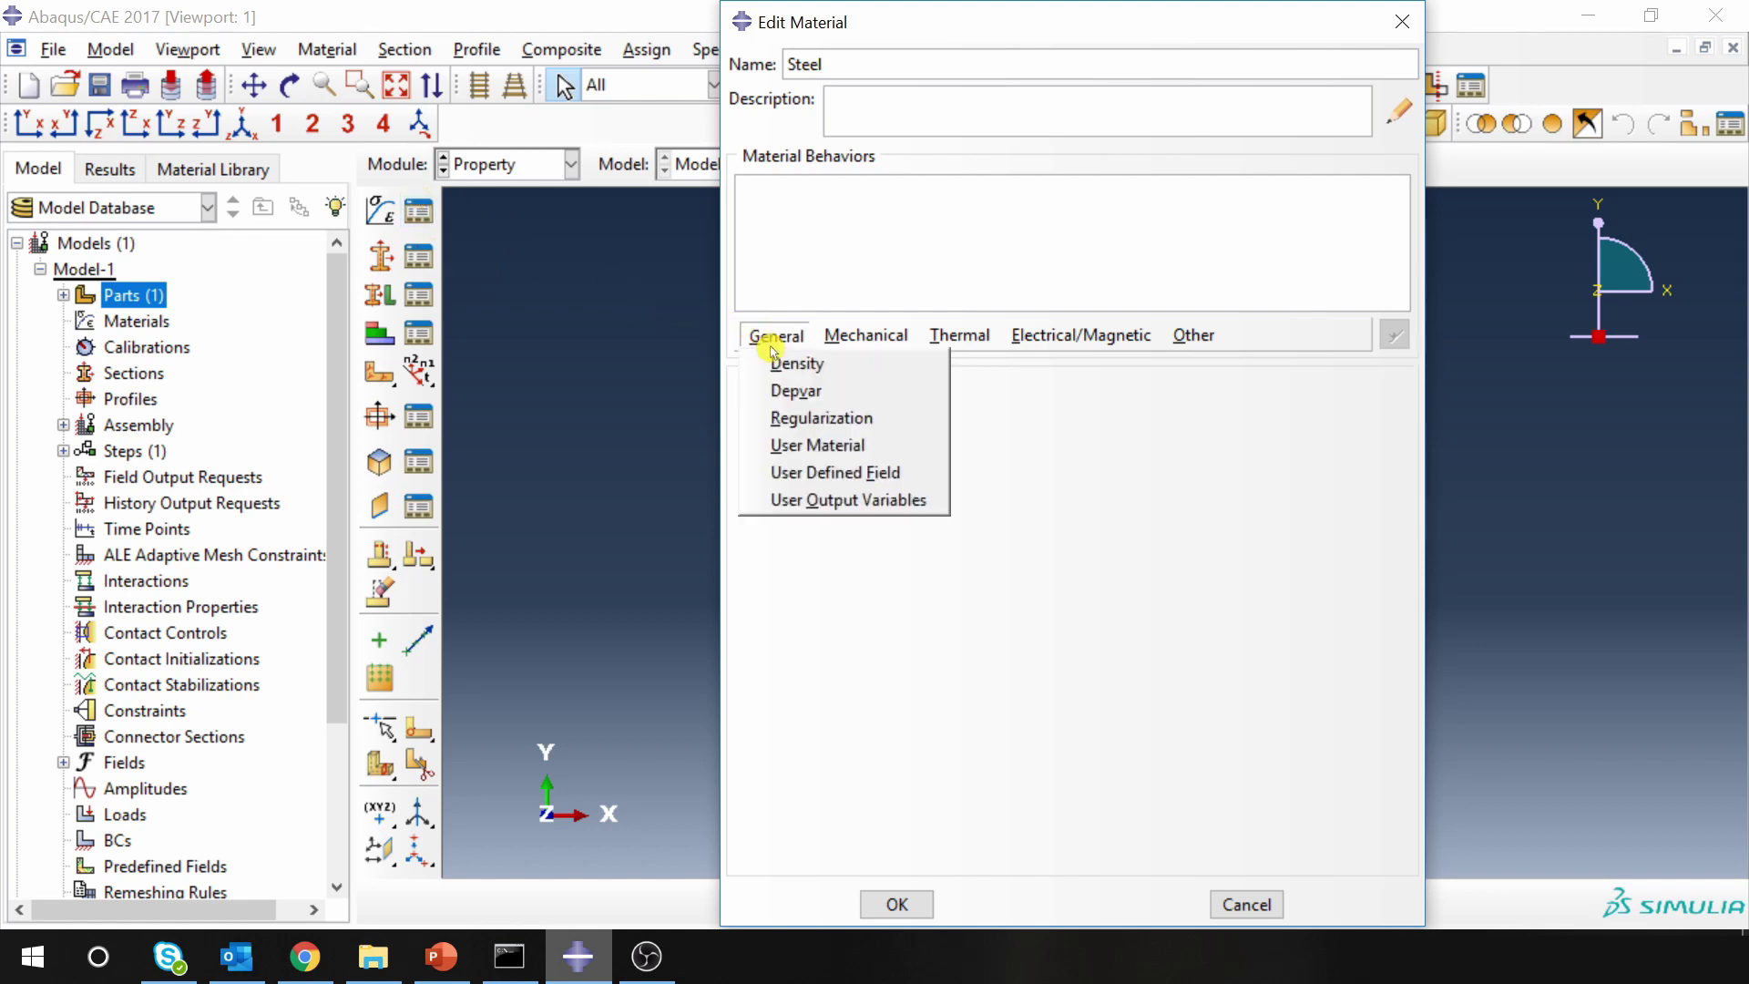
{"action": "left_click", "coordinate": [772, 362]}
{"action": "left_click", "coordinate": [819, 608]}
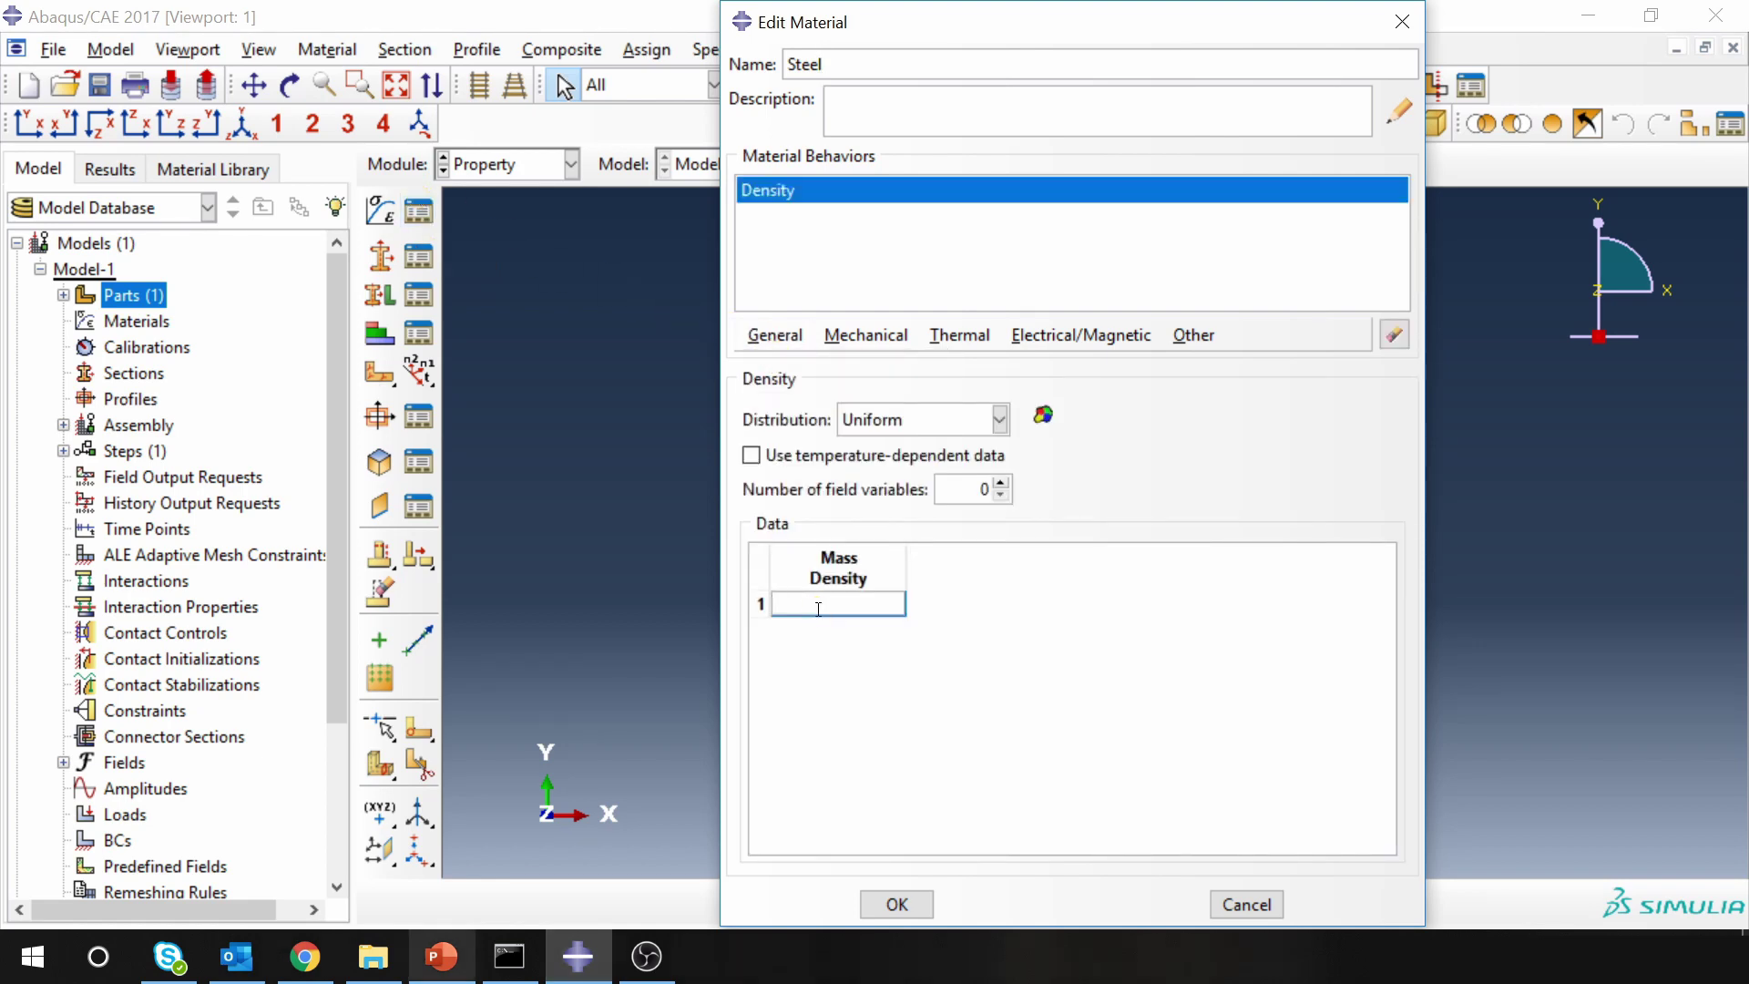
{"action": "type", "text": "7700"}
{"action": "left_click", "coordinate": [441, 956]}
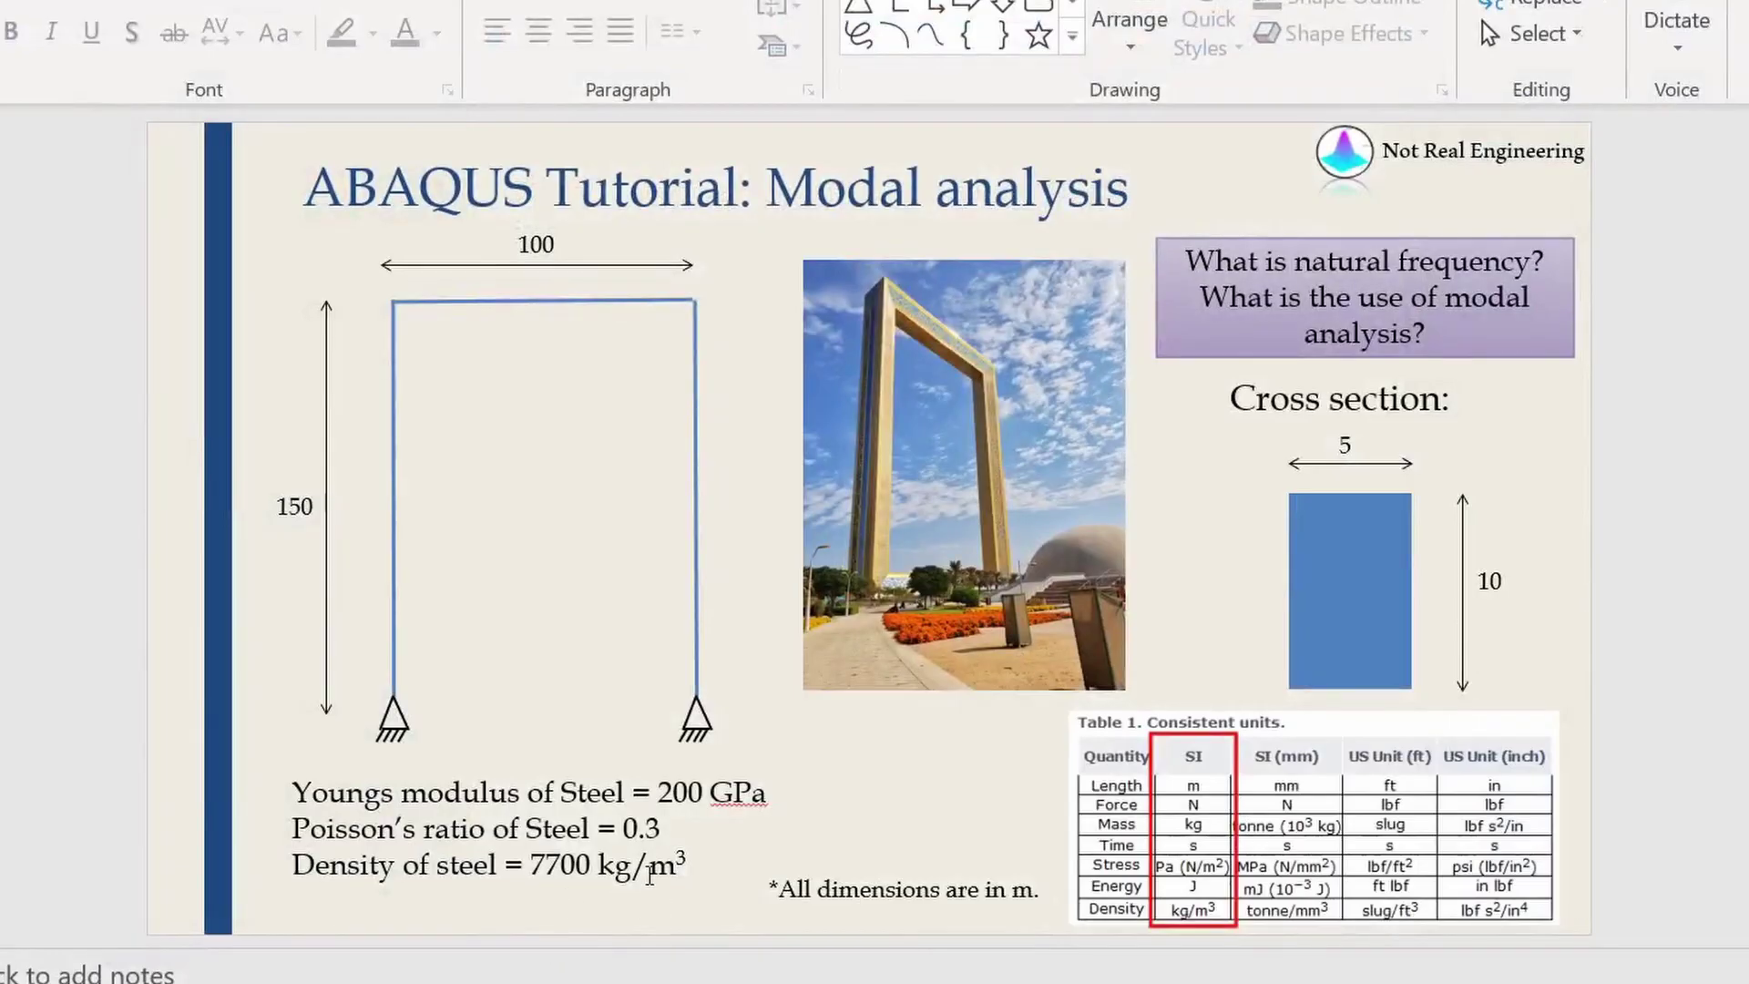
{"action": "key", "text": "alt+Tab"}
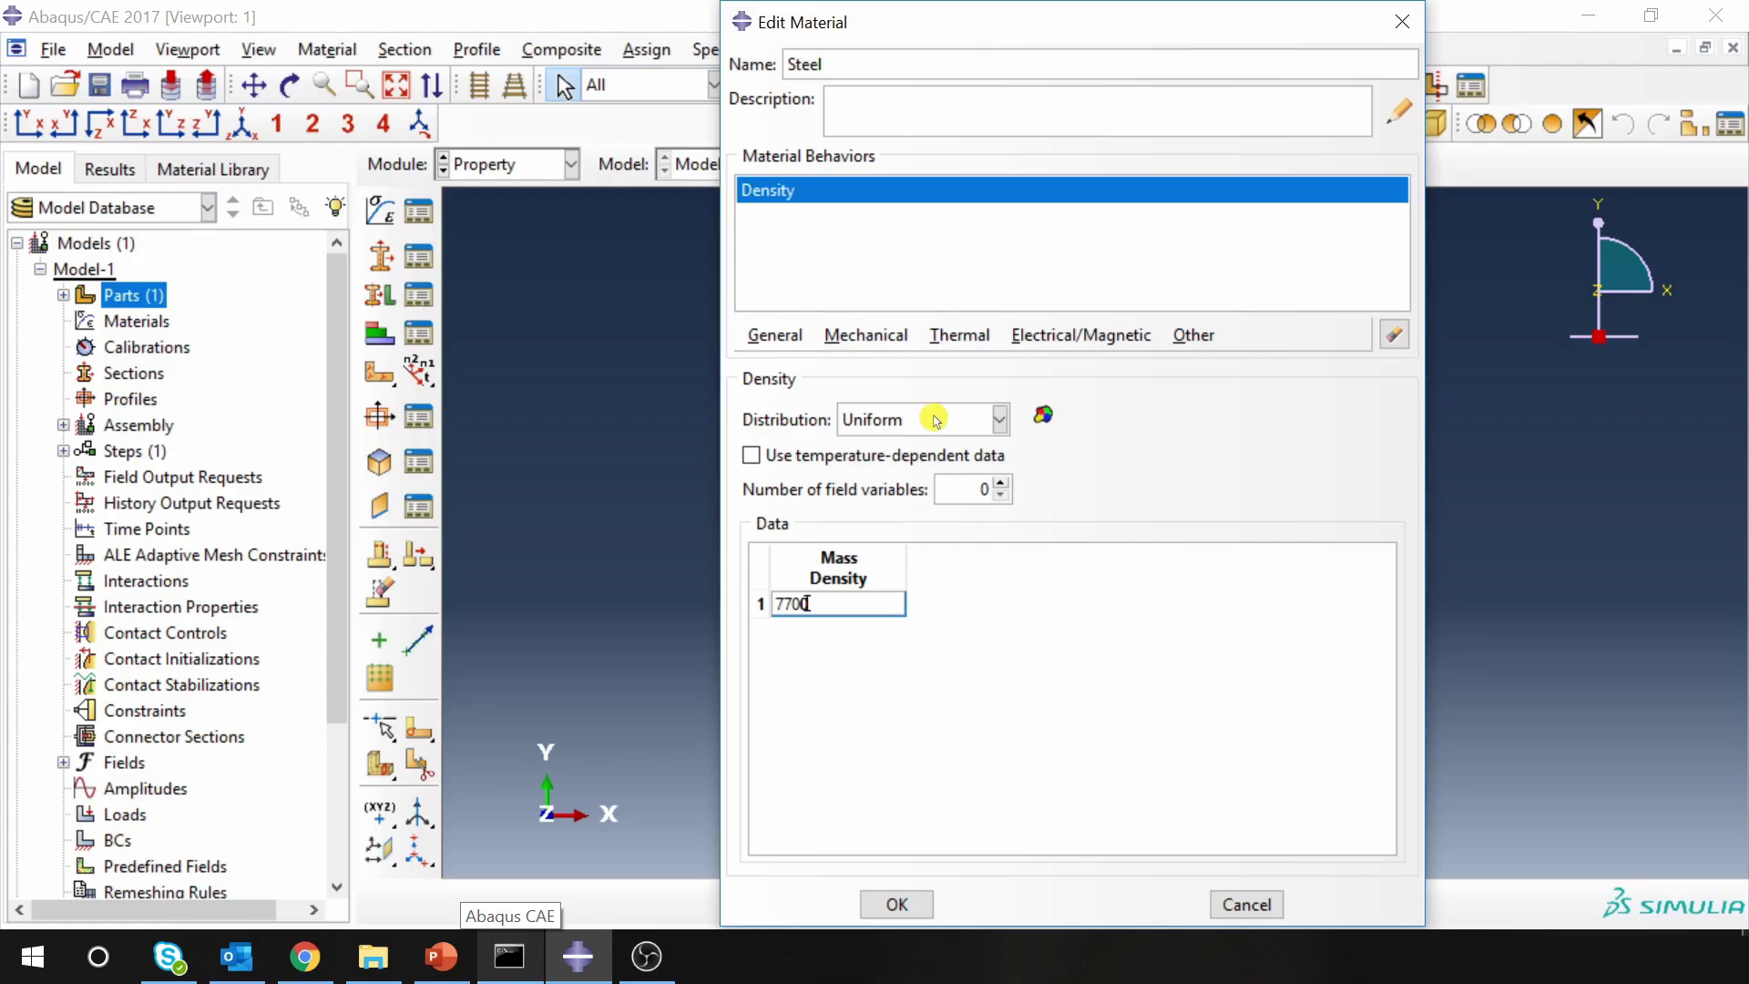
Add elasticity with Young's modulus 200e9 and Poisson's ratio 0.3, and save Steel.
{"action": "left_click", "coordinate": [867, 337]}
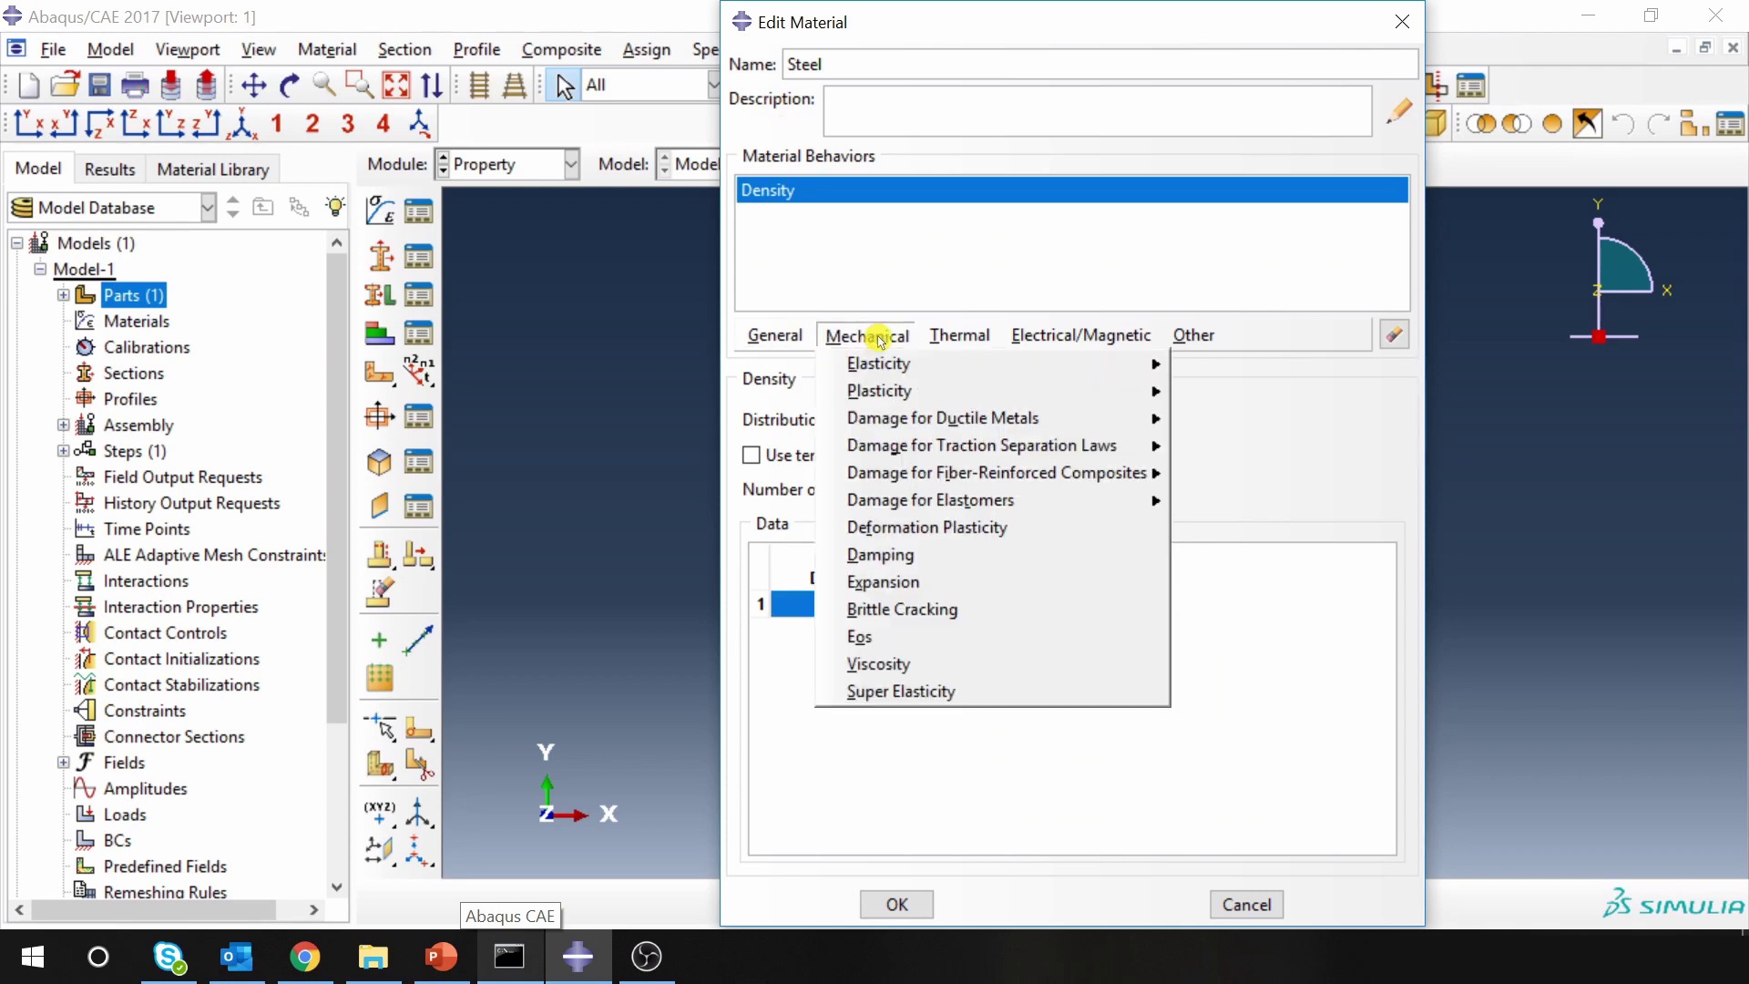
{"action": "mouse_move", "coordinate": [1054, 362]}
{"action": "left_click", "coordinate": [1228, 364]}
{"action": "left_click", "coordinate": [857, 706]}
{"action": "type", "text": "200"}
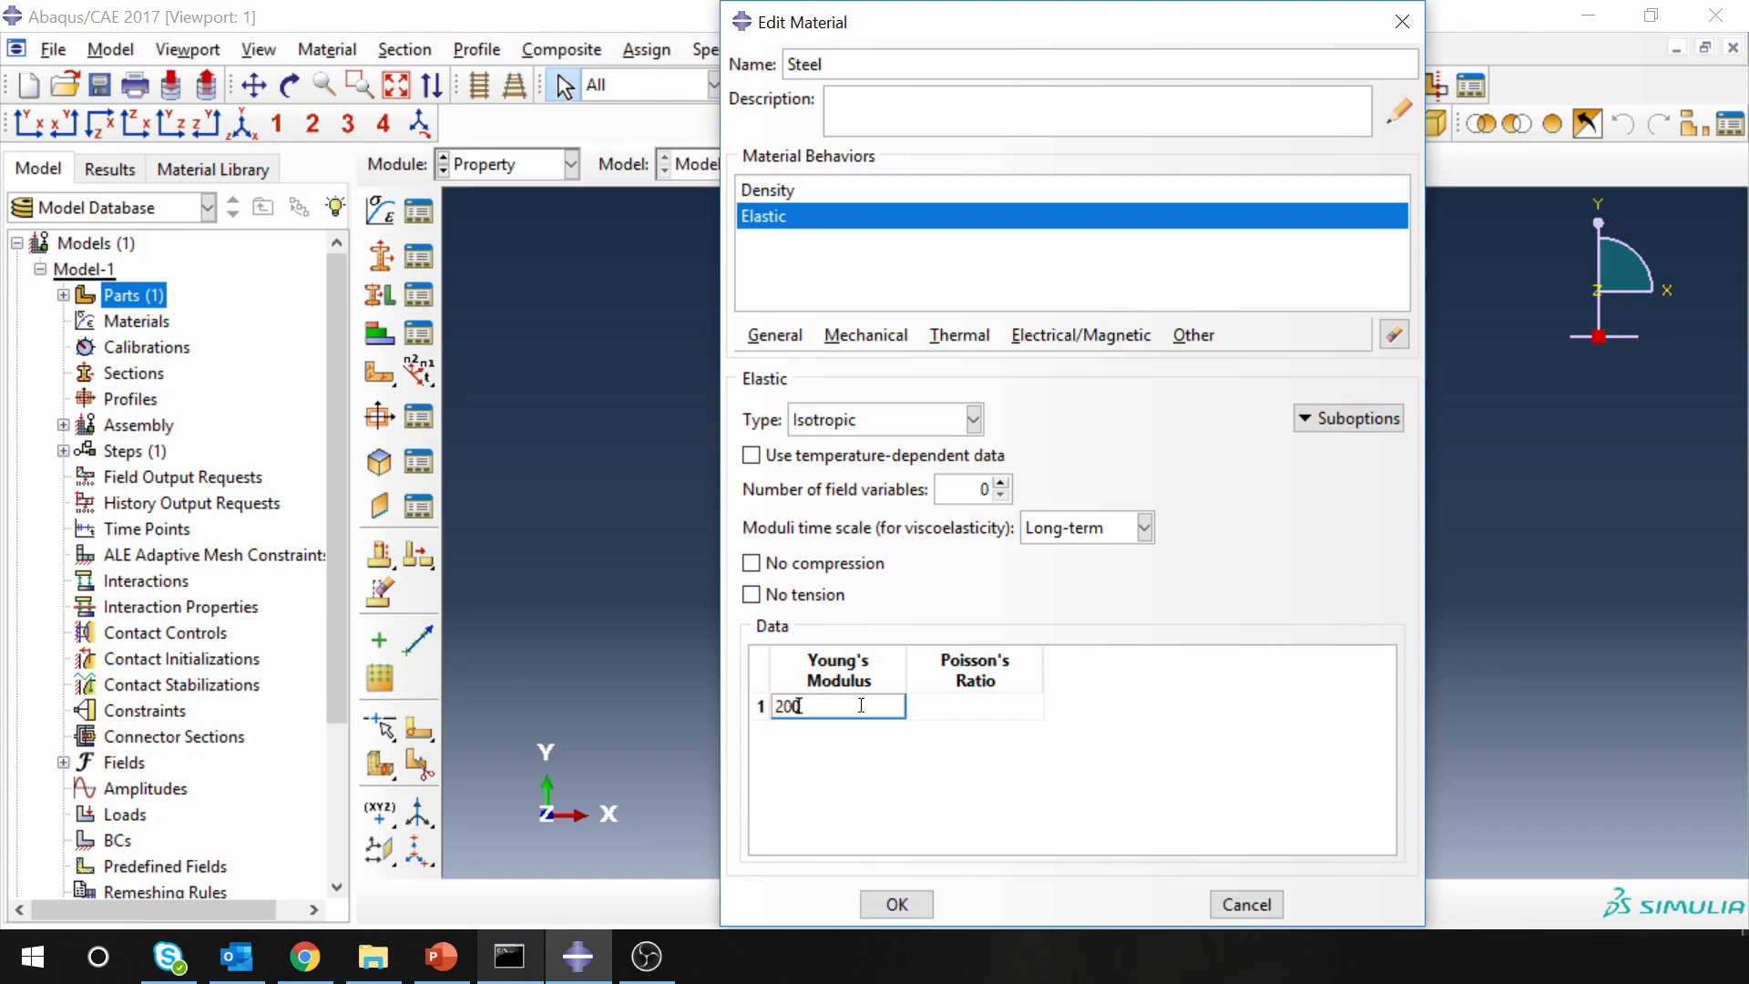
{"action": "type", "text": "e9"}
{"action": "left_click", "coordinate": [1003, 707]}
{"action": "type", "text": "0.3"}
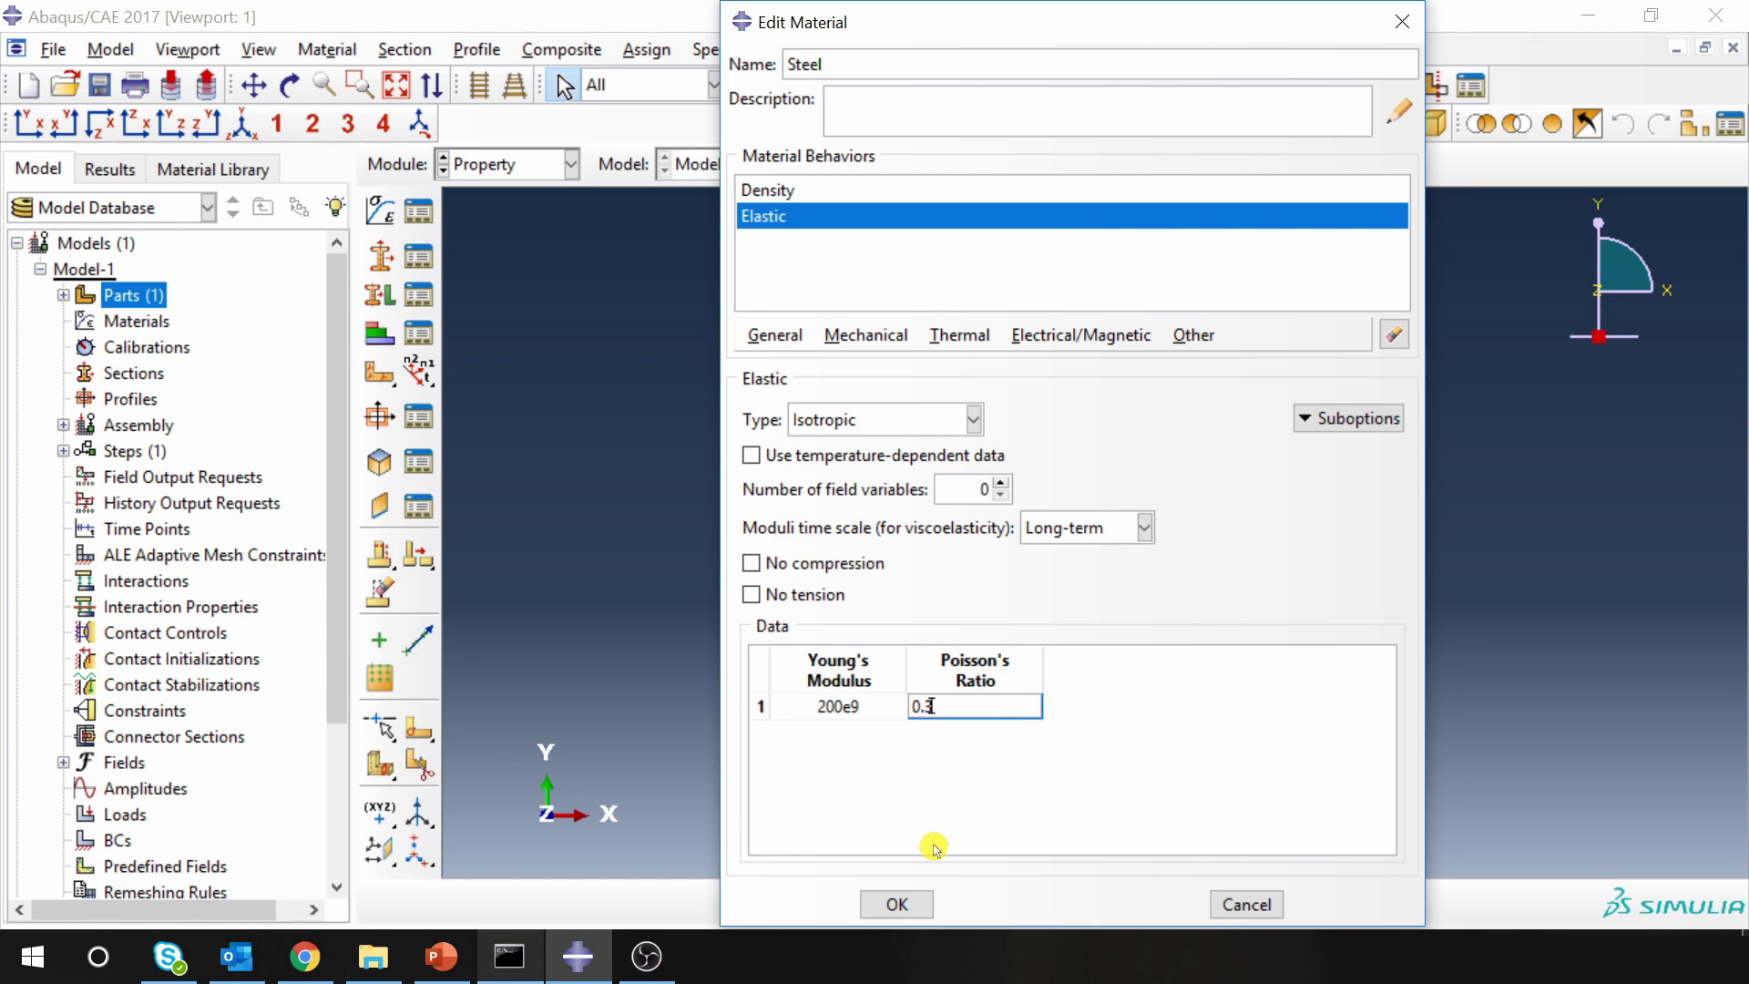
{"action": "left_click", "coordinate": [897, 905]}
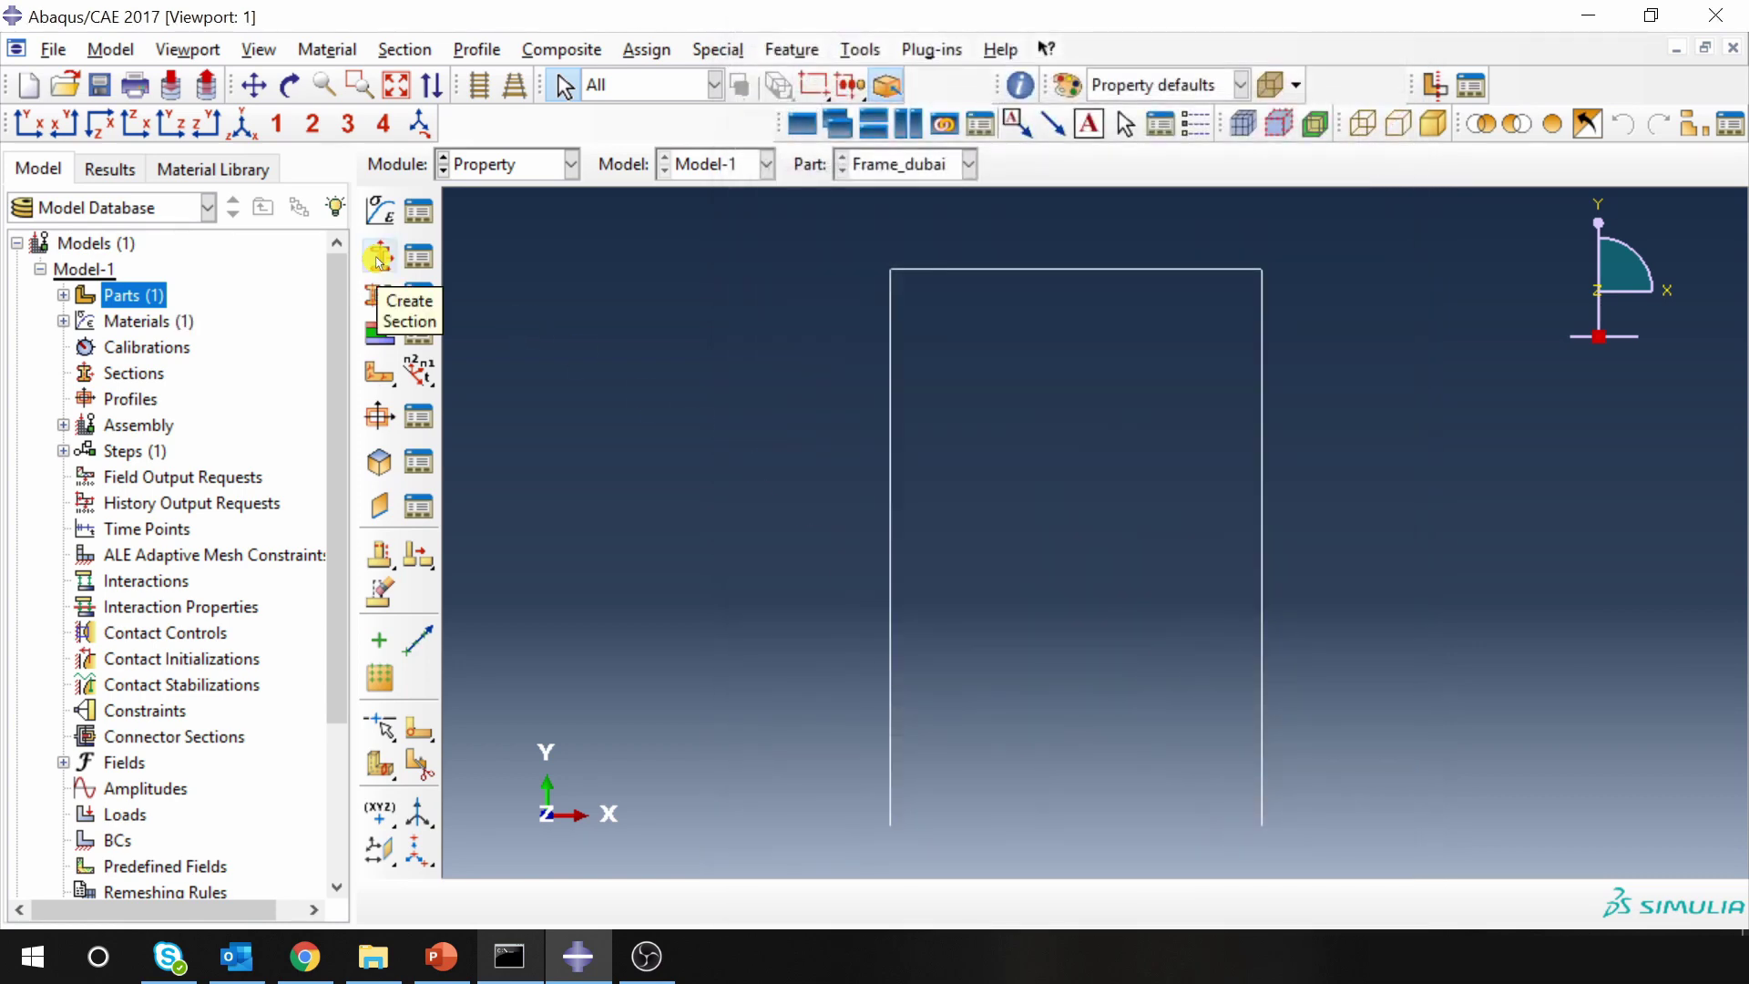
Create a new beam section, Section-1.
{"action": "left_click", "coordinate": [380, 256]}
{"action": "left_click_drag", "start_coordinate": [220, 519], "coordinate": [301, 286]}
{"action": "left_click", "coordinate": [146, 459]}
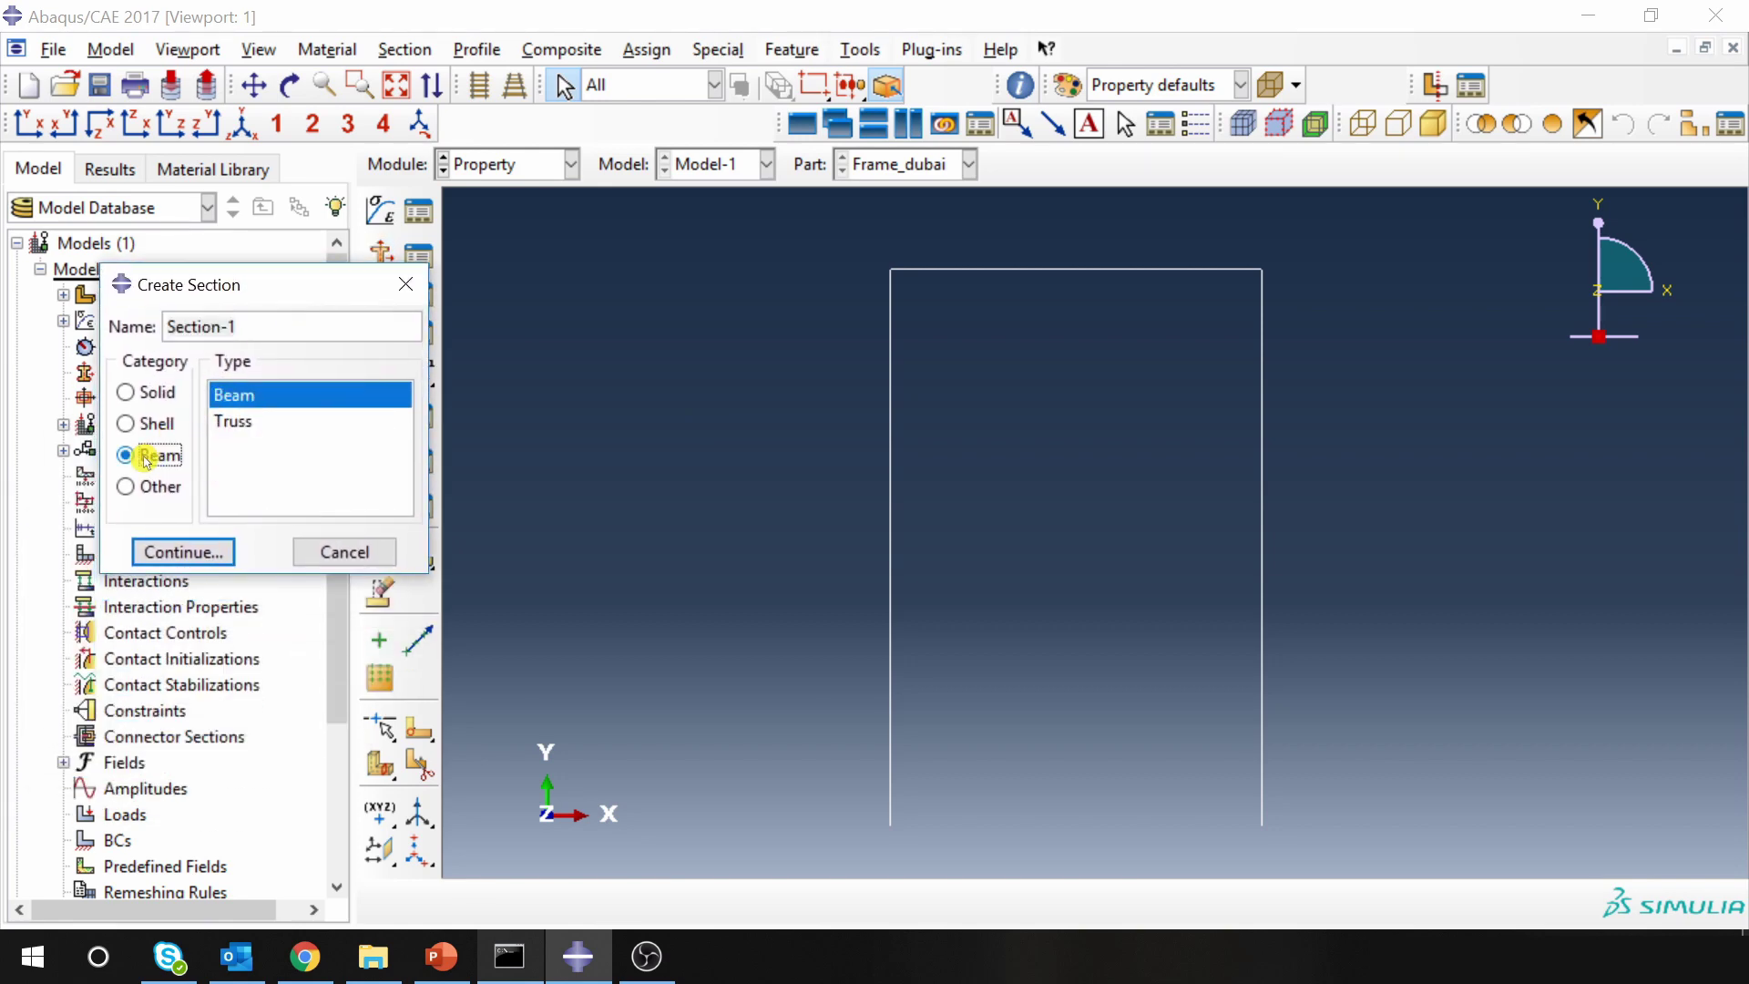
{"action": "left_click", "coordinate": [203, 549]}
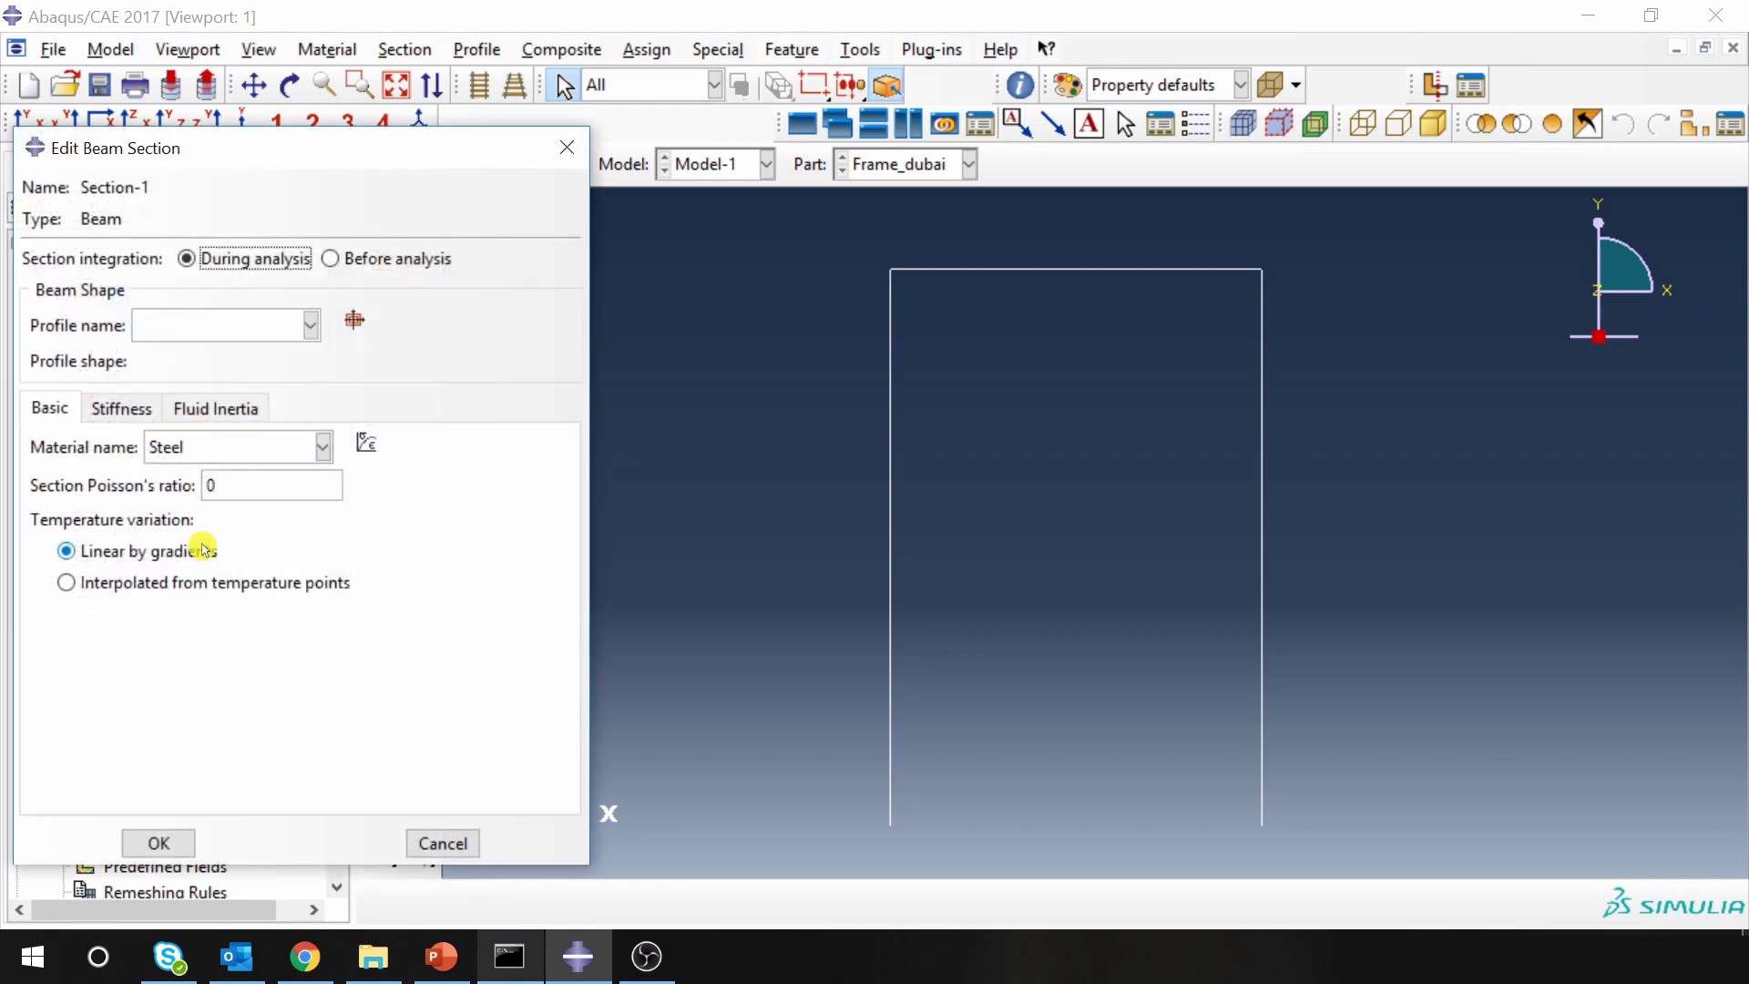
Give Section-1 a rectangular Profile-1 with a = 10 and b = 5, and confirm.
{"action": "left_click", "coordinate": [356, 323]}
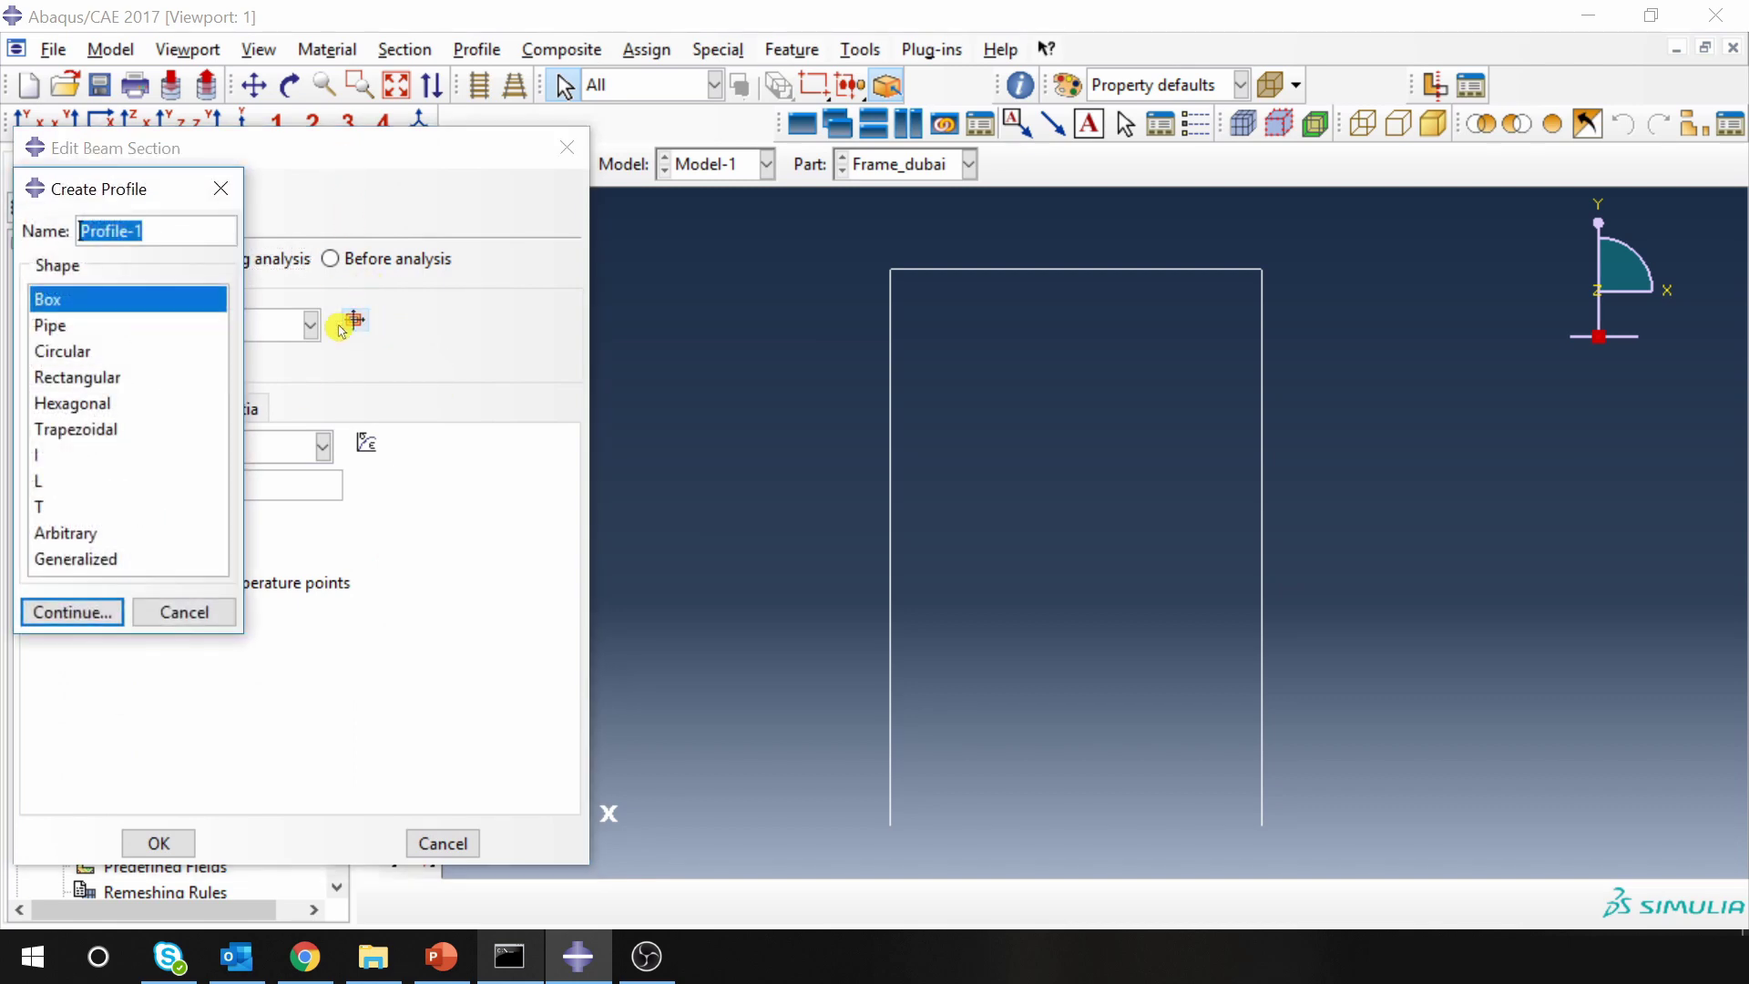
{"action": "left_click", "coordinate": [102, 383]}
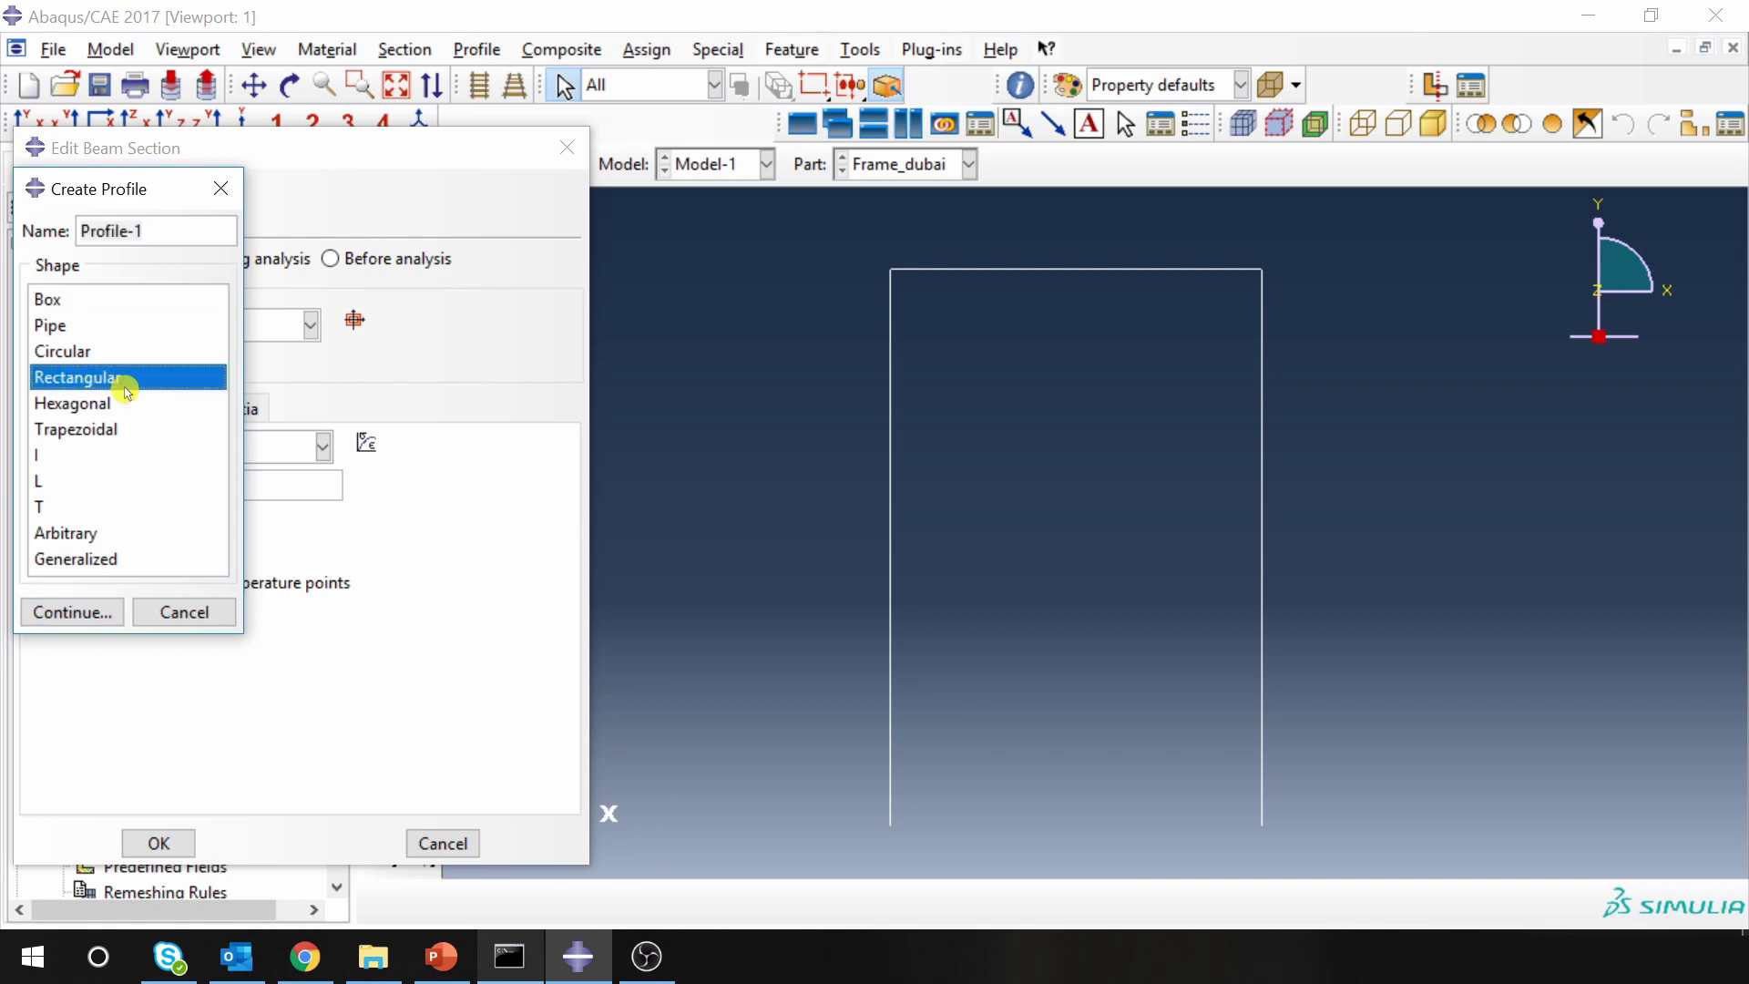
{"action": "left_click", "coordinate": [73, 615]}
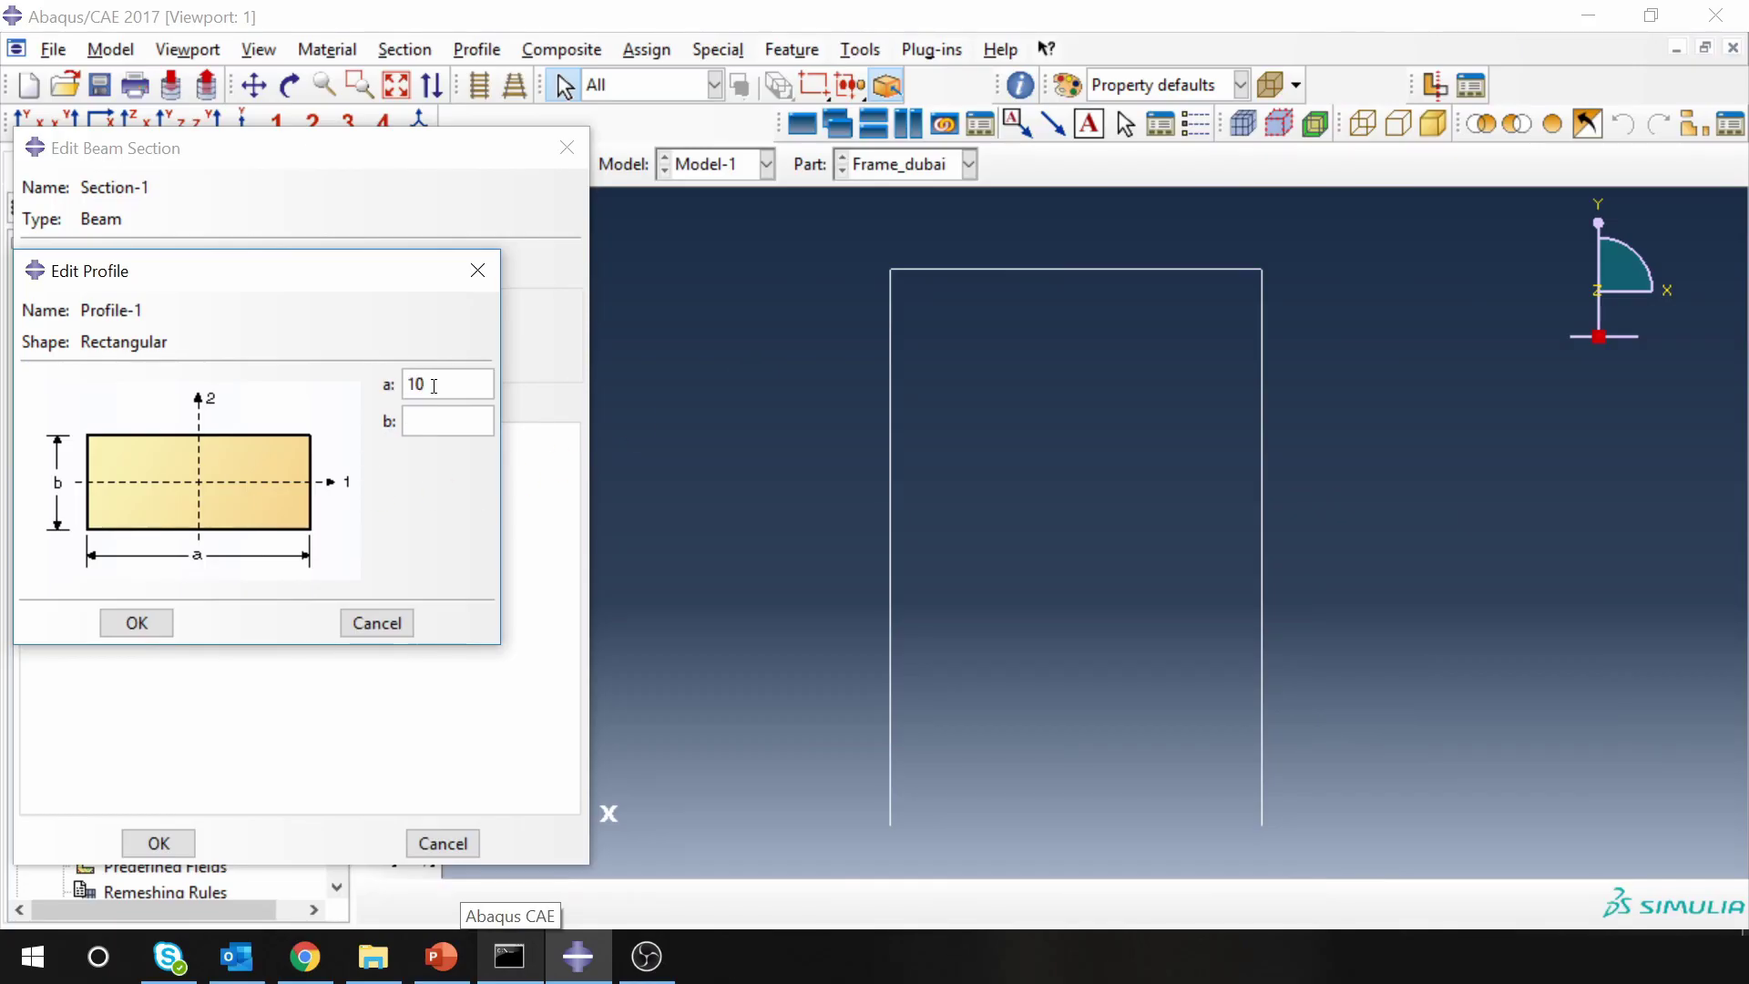
{"action": "left_click", "coordinate": [434, 416]}
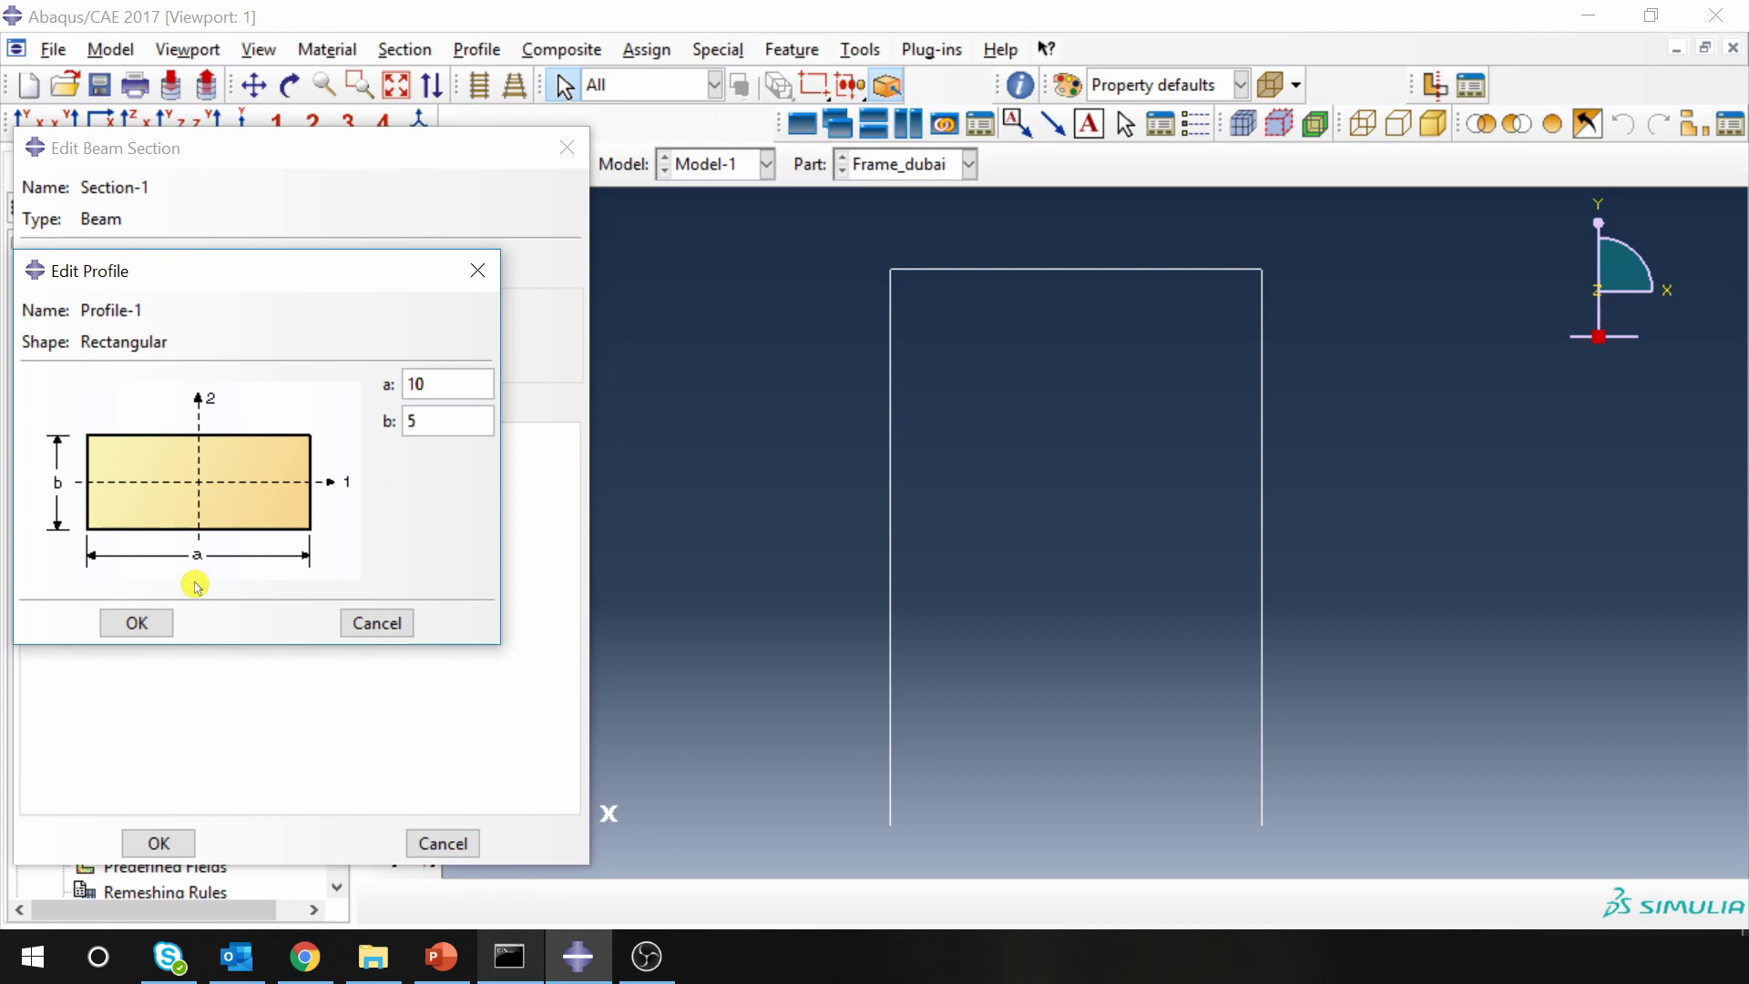
{"action": "left_click", "coordinate": [137, 623]}
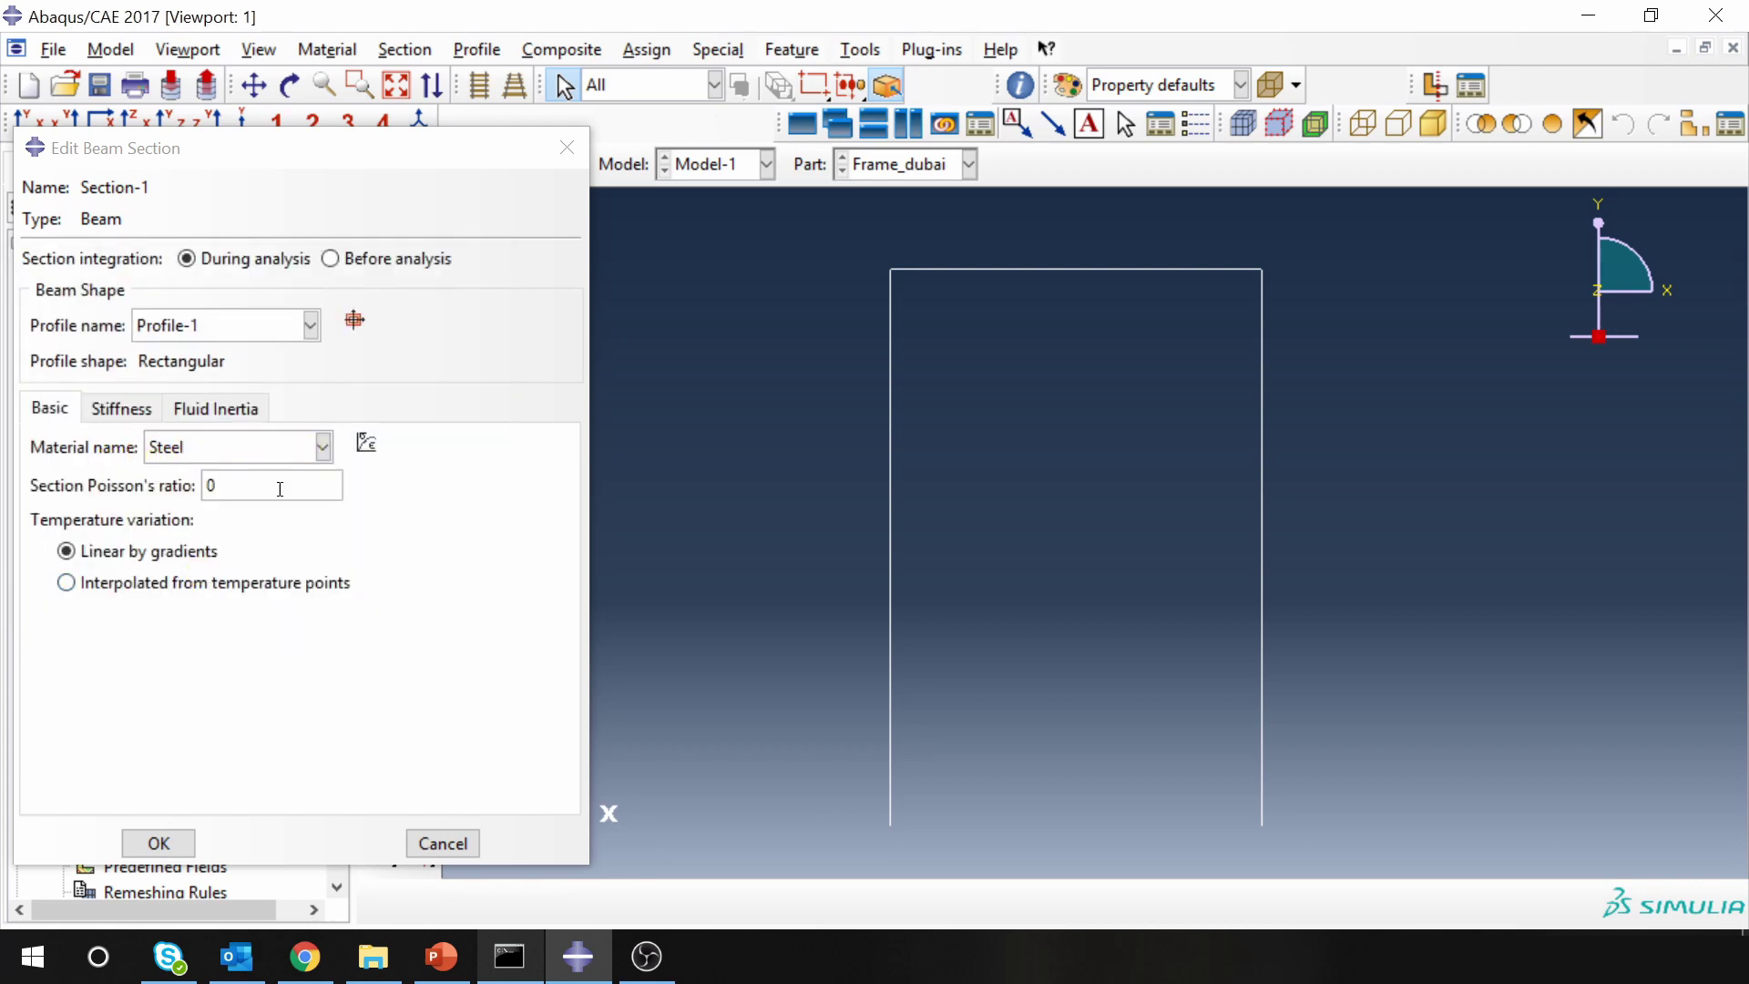
{"action": "left_click", "coordinate": [155, 842]}
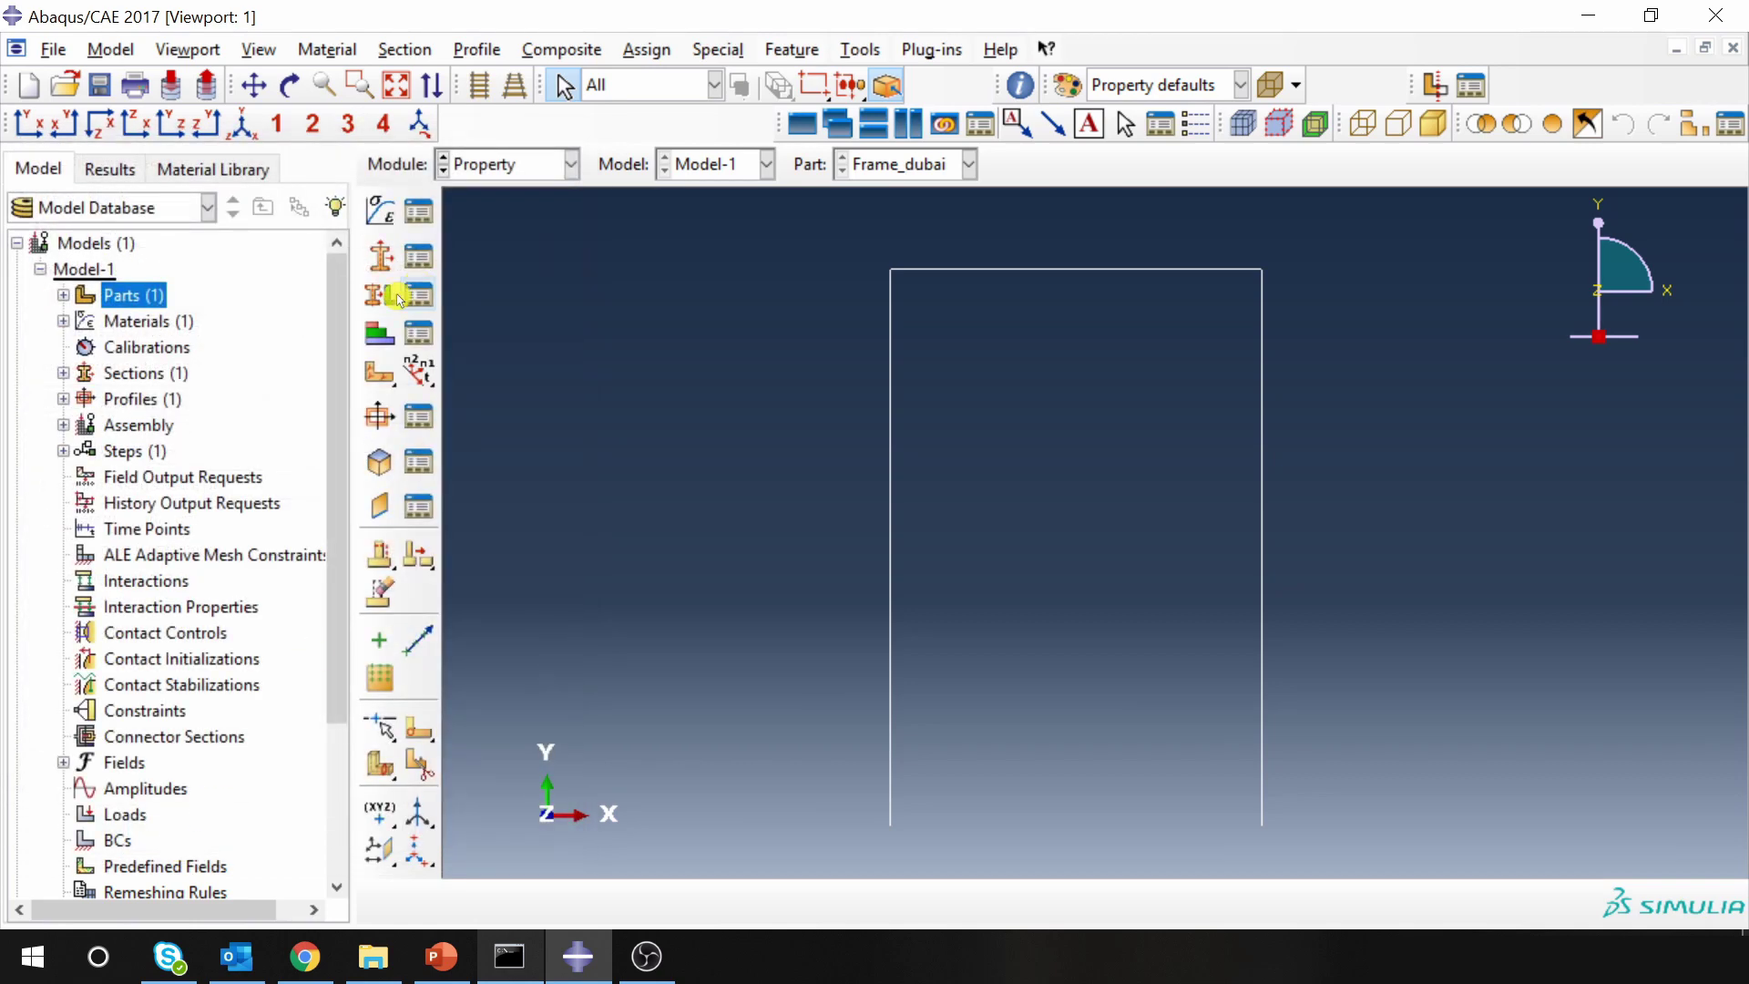
Assign Section-1 to the whole frame.
{"action": "left_click", "coordinate": [380, 297]}
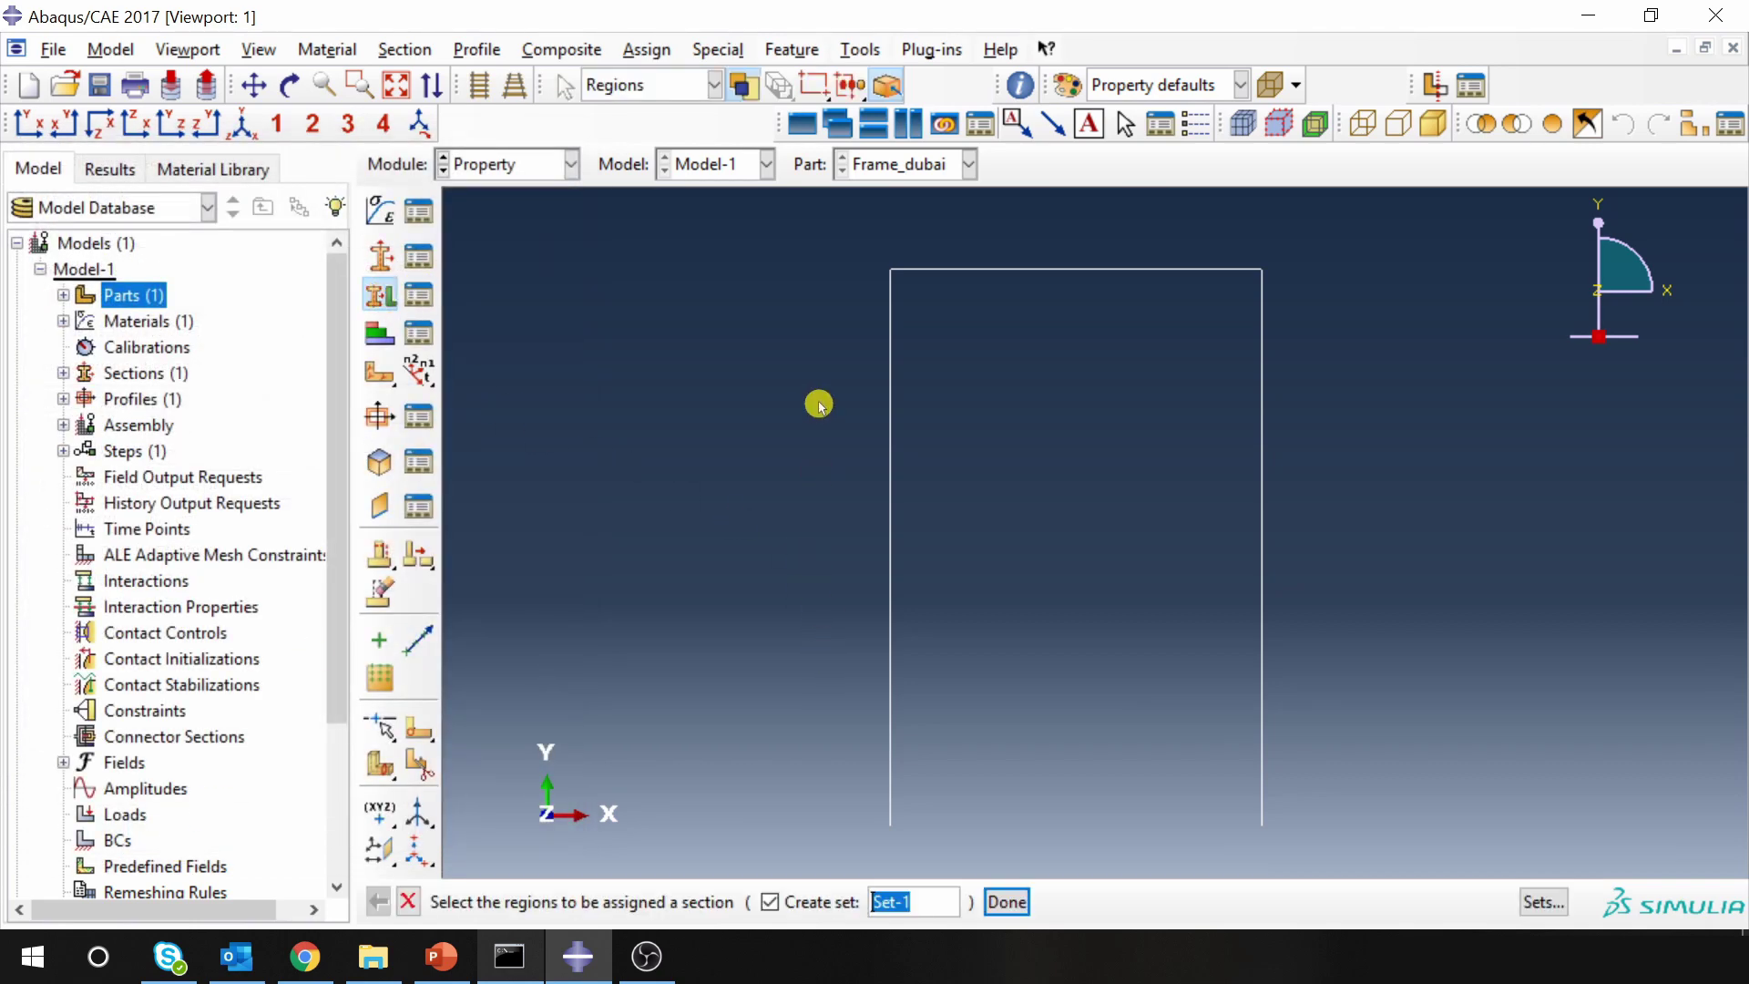
{"action": "scroll", "coordinate": [869, 536], "scroll_direction": "down", "scroll_amount": 1}
{"action": "left_click_drag", "start_coordinate": [801, 274], "coordinate": [1230, 777]}
{"action": "middle_click", "coordinate": [1364, 647]}
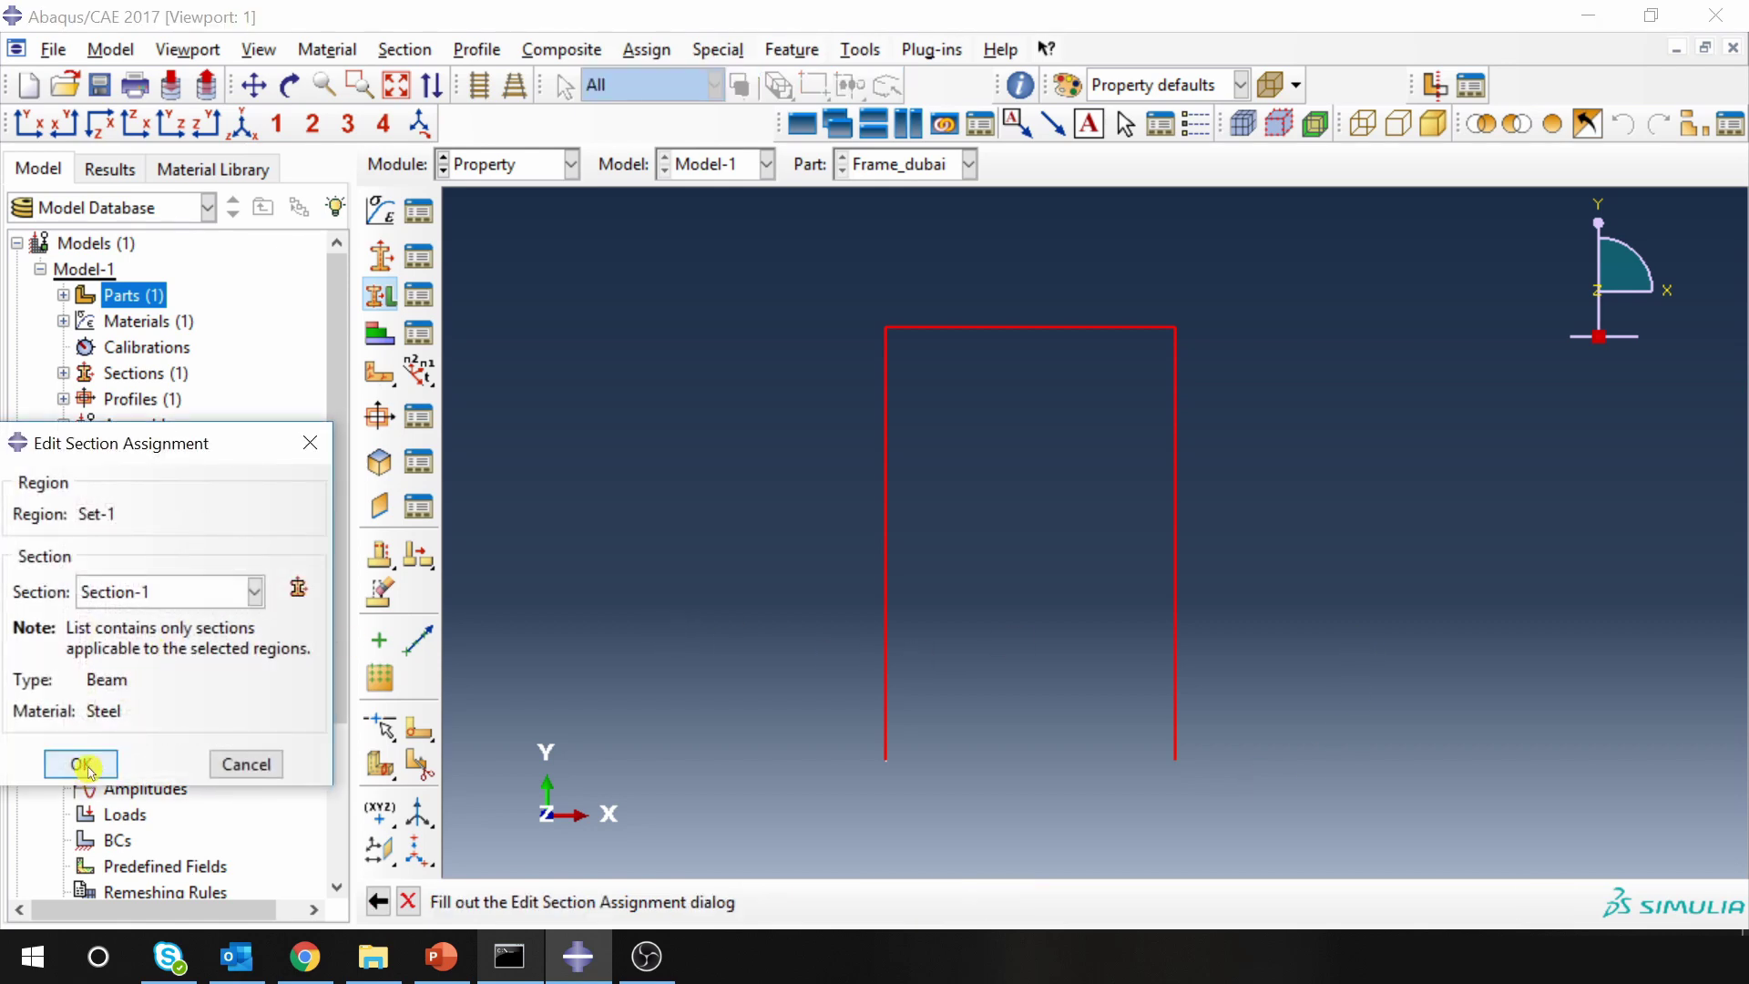
{"action": "left_click", "coordinate": [82, 764]}
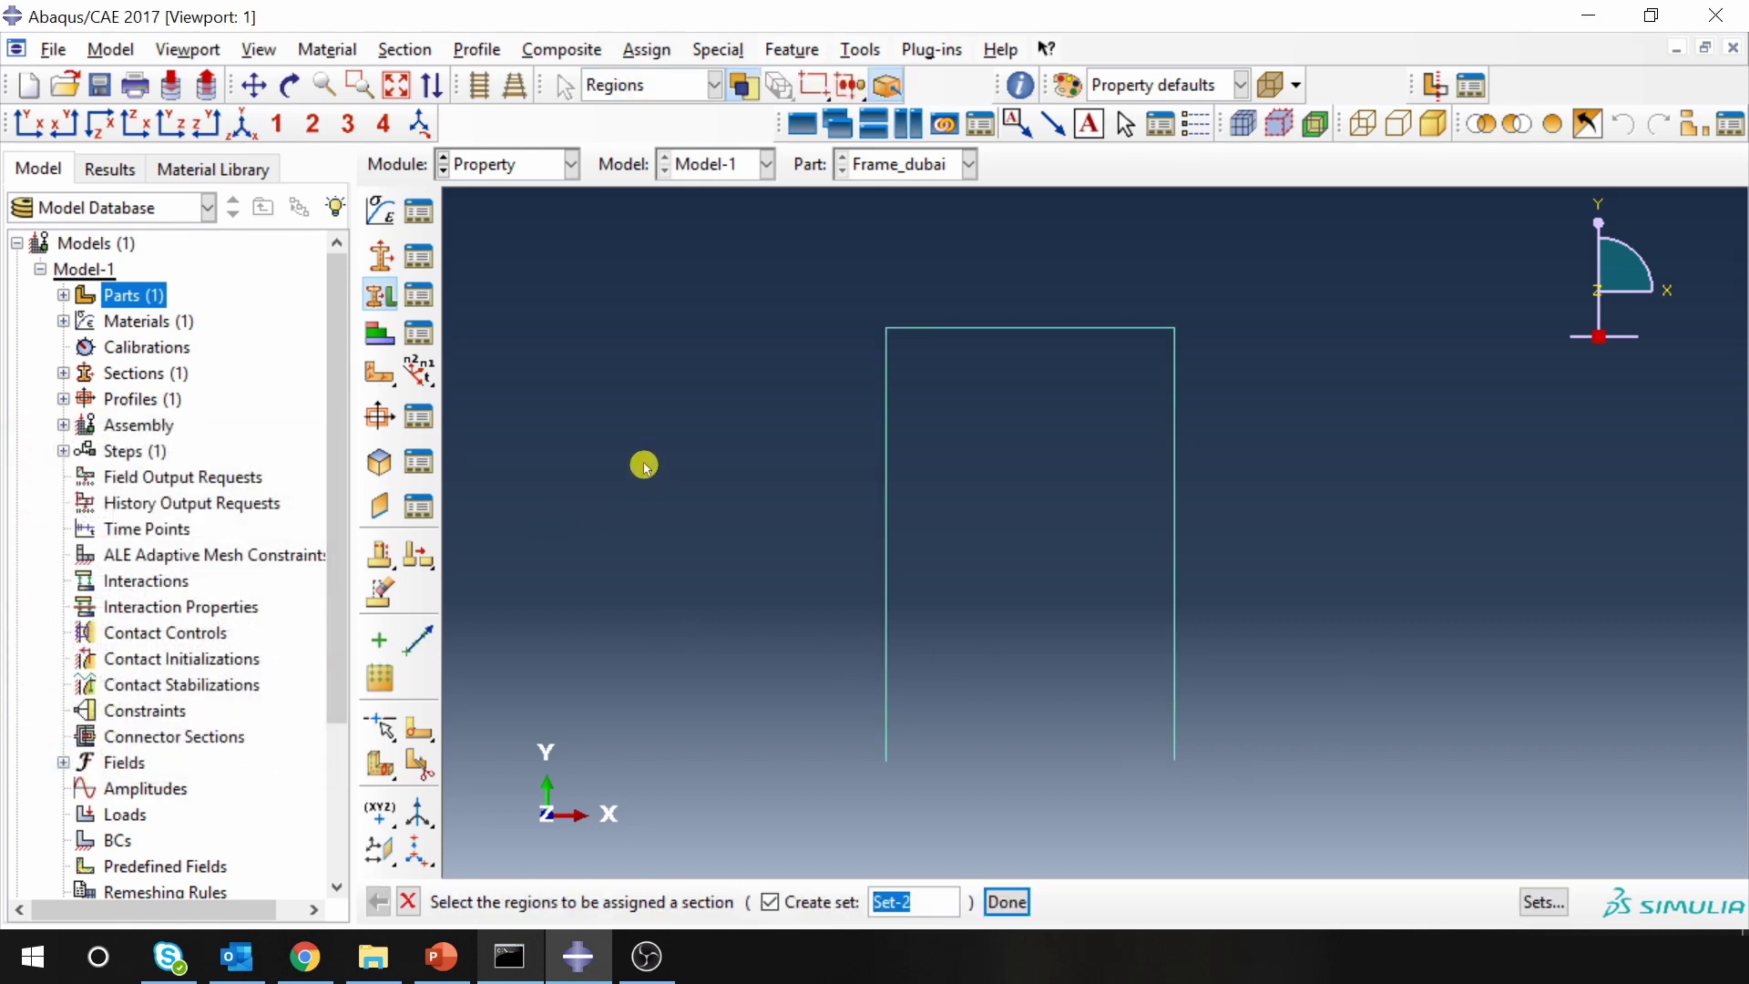
Assign a beam orientation with n1 = 0,0,-1 to the whole frame.
{"action": "left_click", "coordinate": [420, 375]}
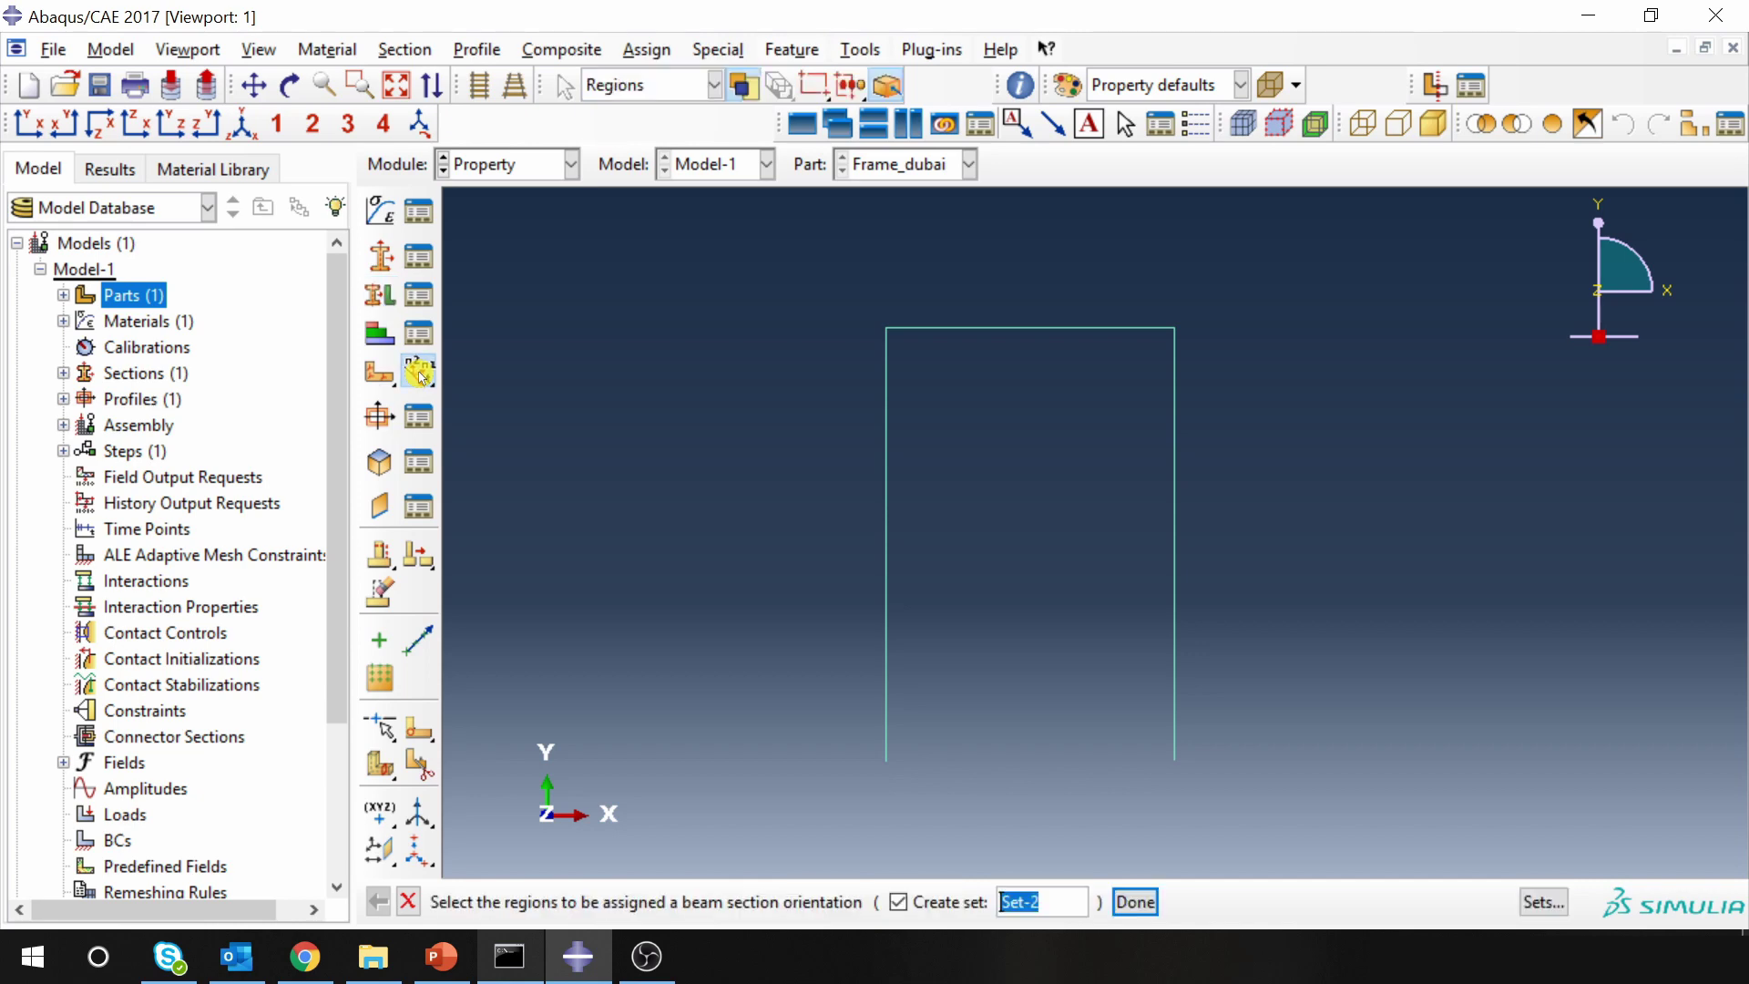
{"action": "left_click_drag", "start_coordinate": [821, 273], "coordinate": [1303, 799]}
{"action": "middle_click", "coordinate": [1371, 726]}
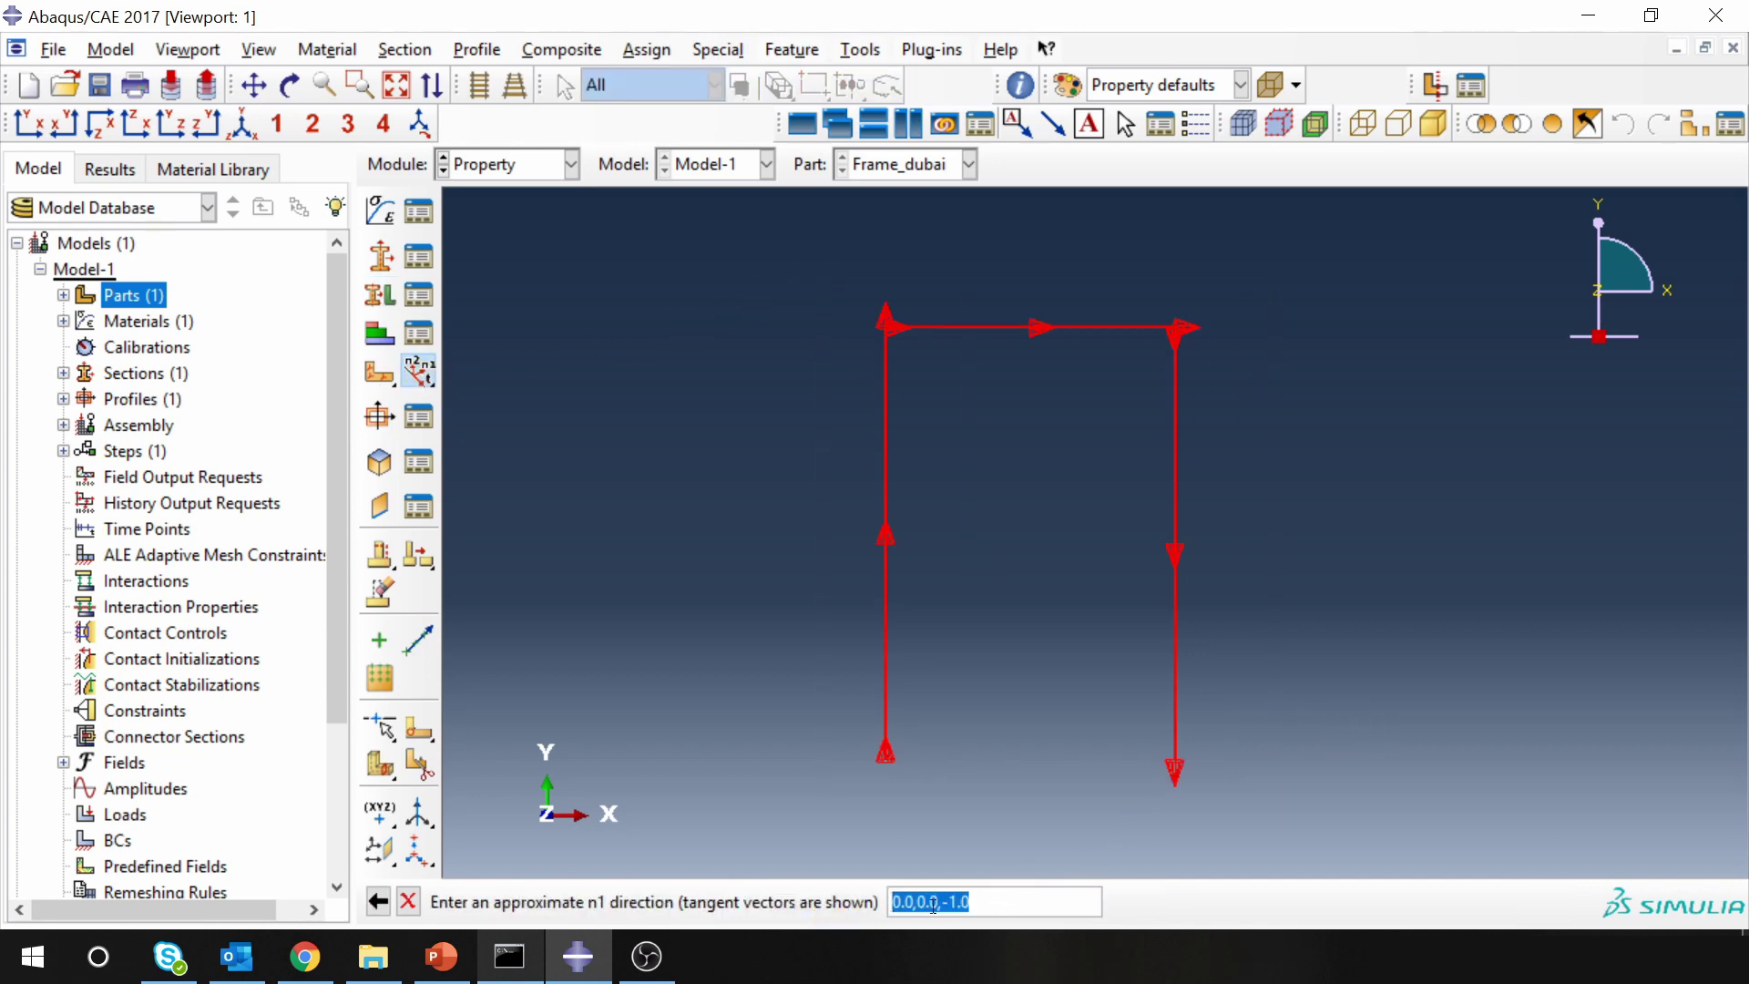
{"action": "middle_click", "coordinate": [827, 798]}
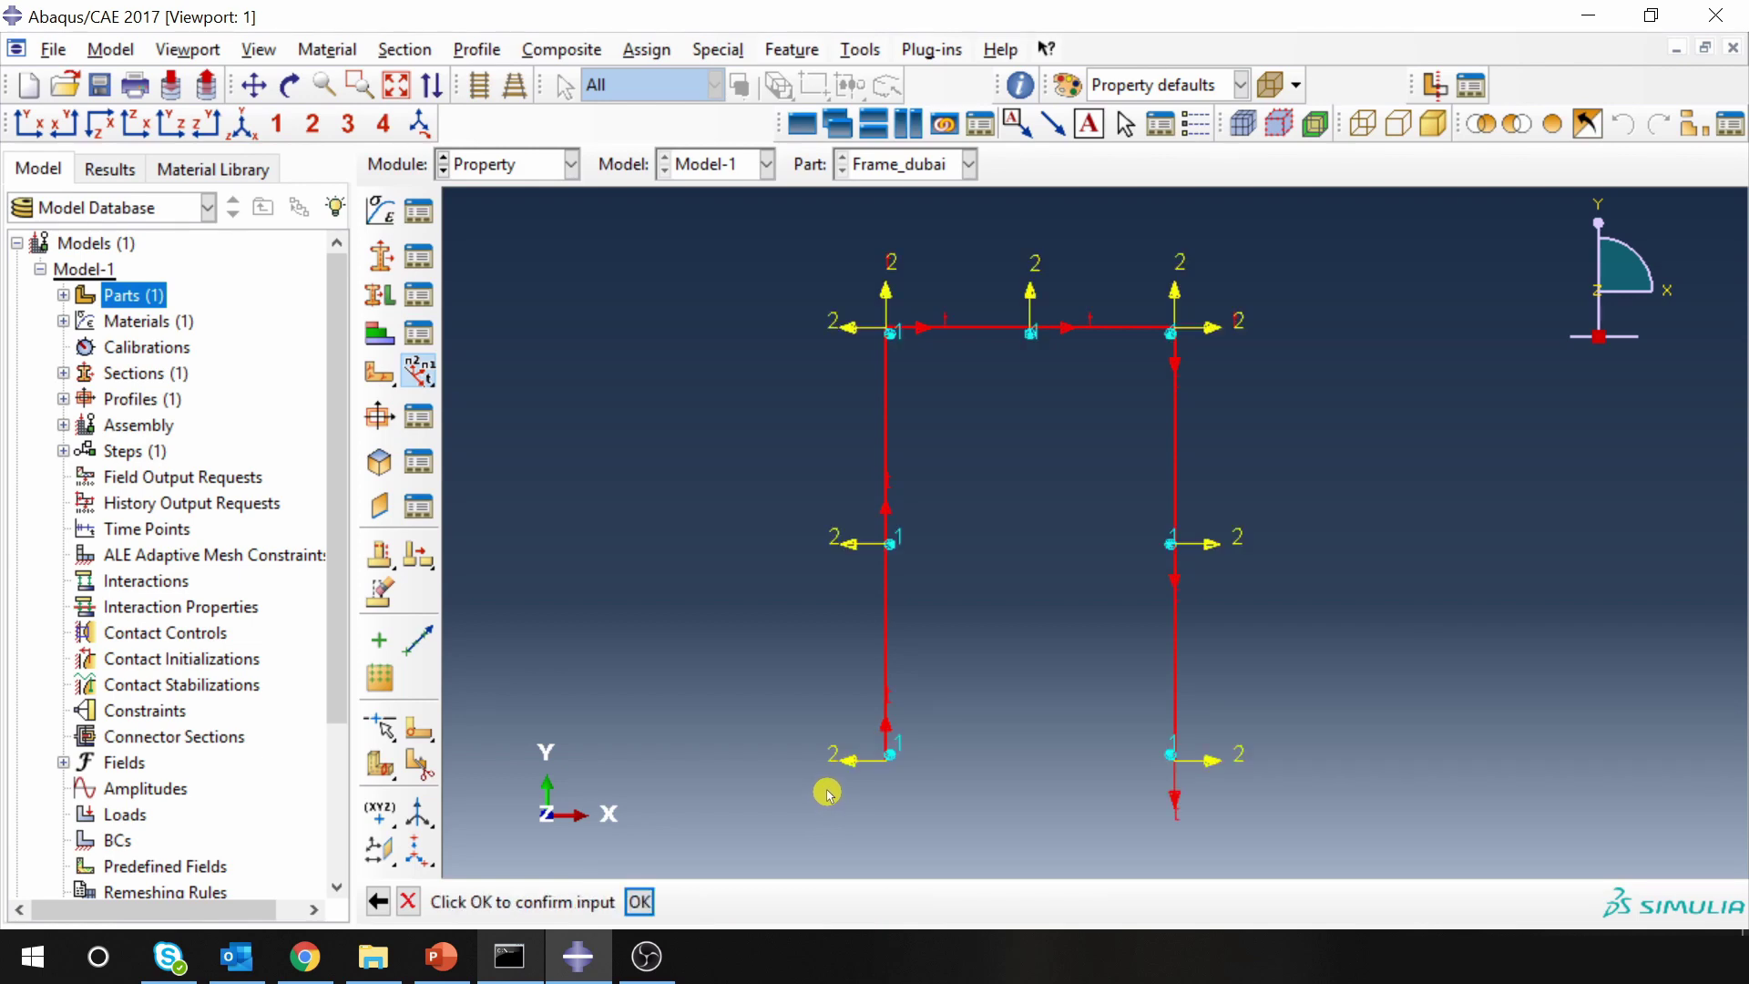
{"action": "left_click", "coordinate": [643, 903]}
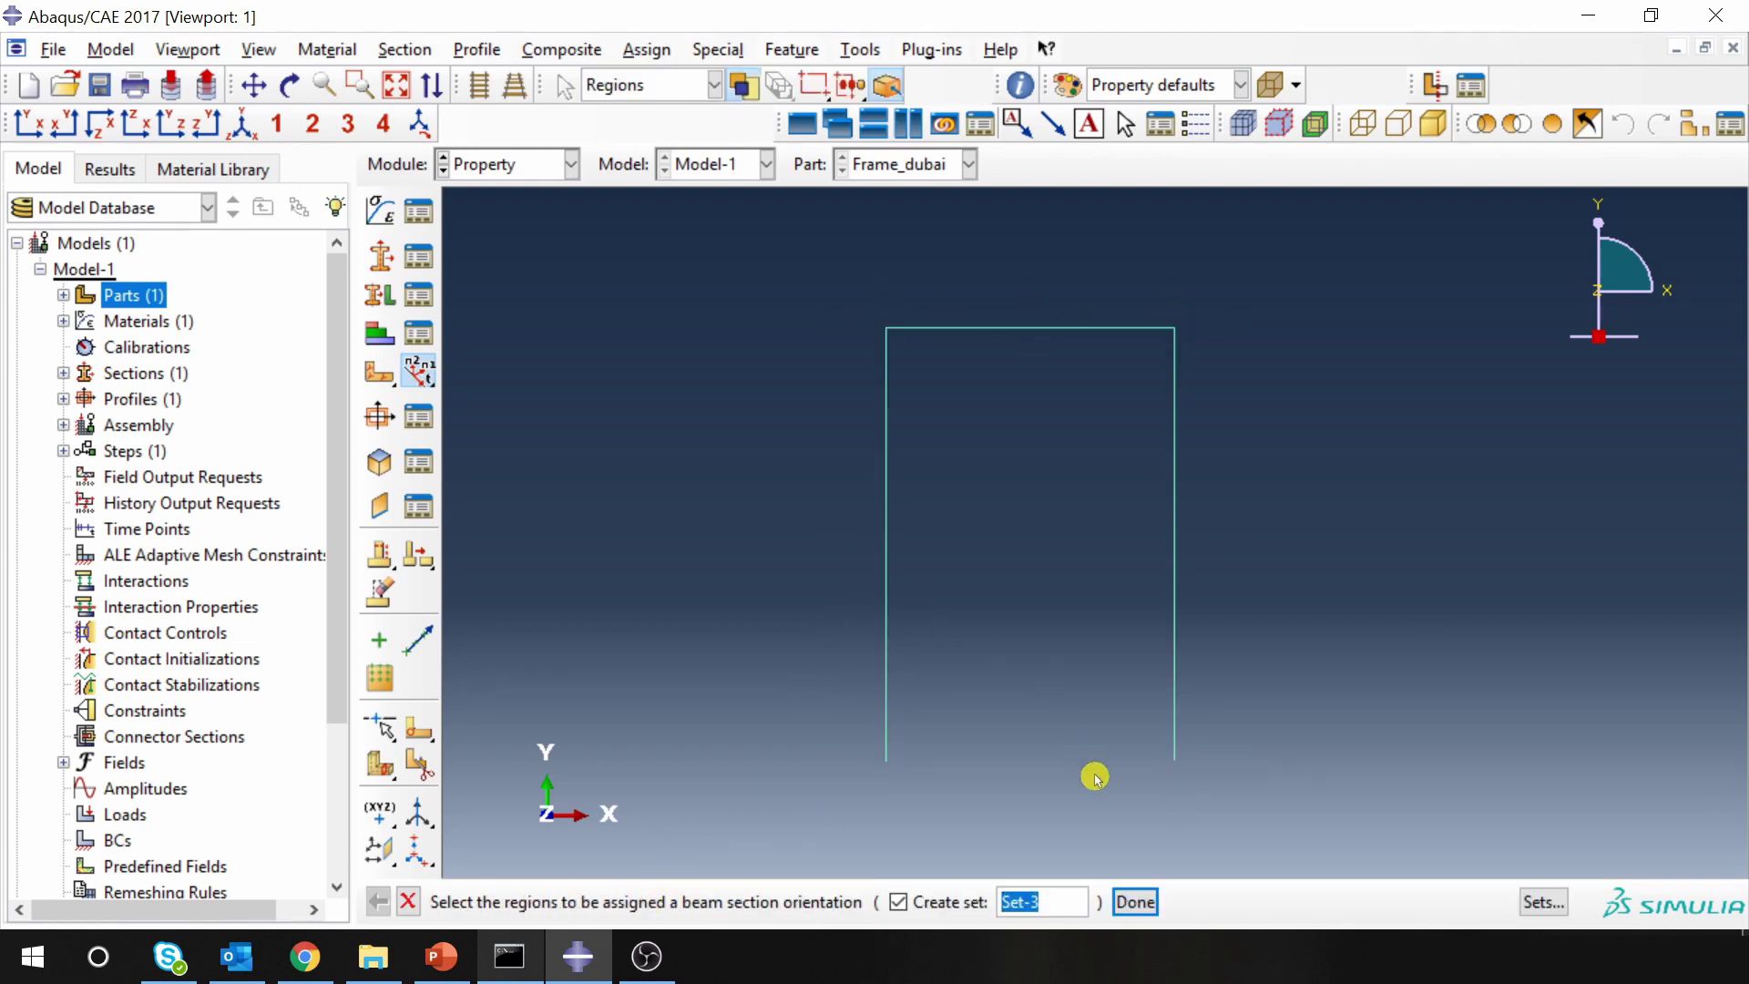
{"action": "left_click", "coordinate": [1129, 897]}
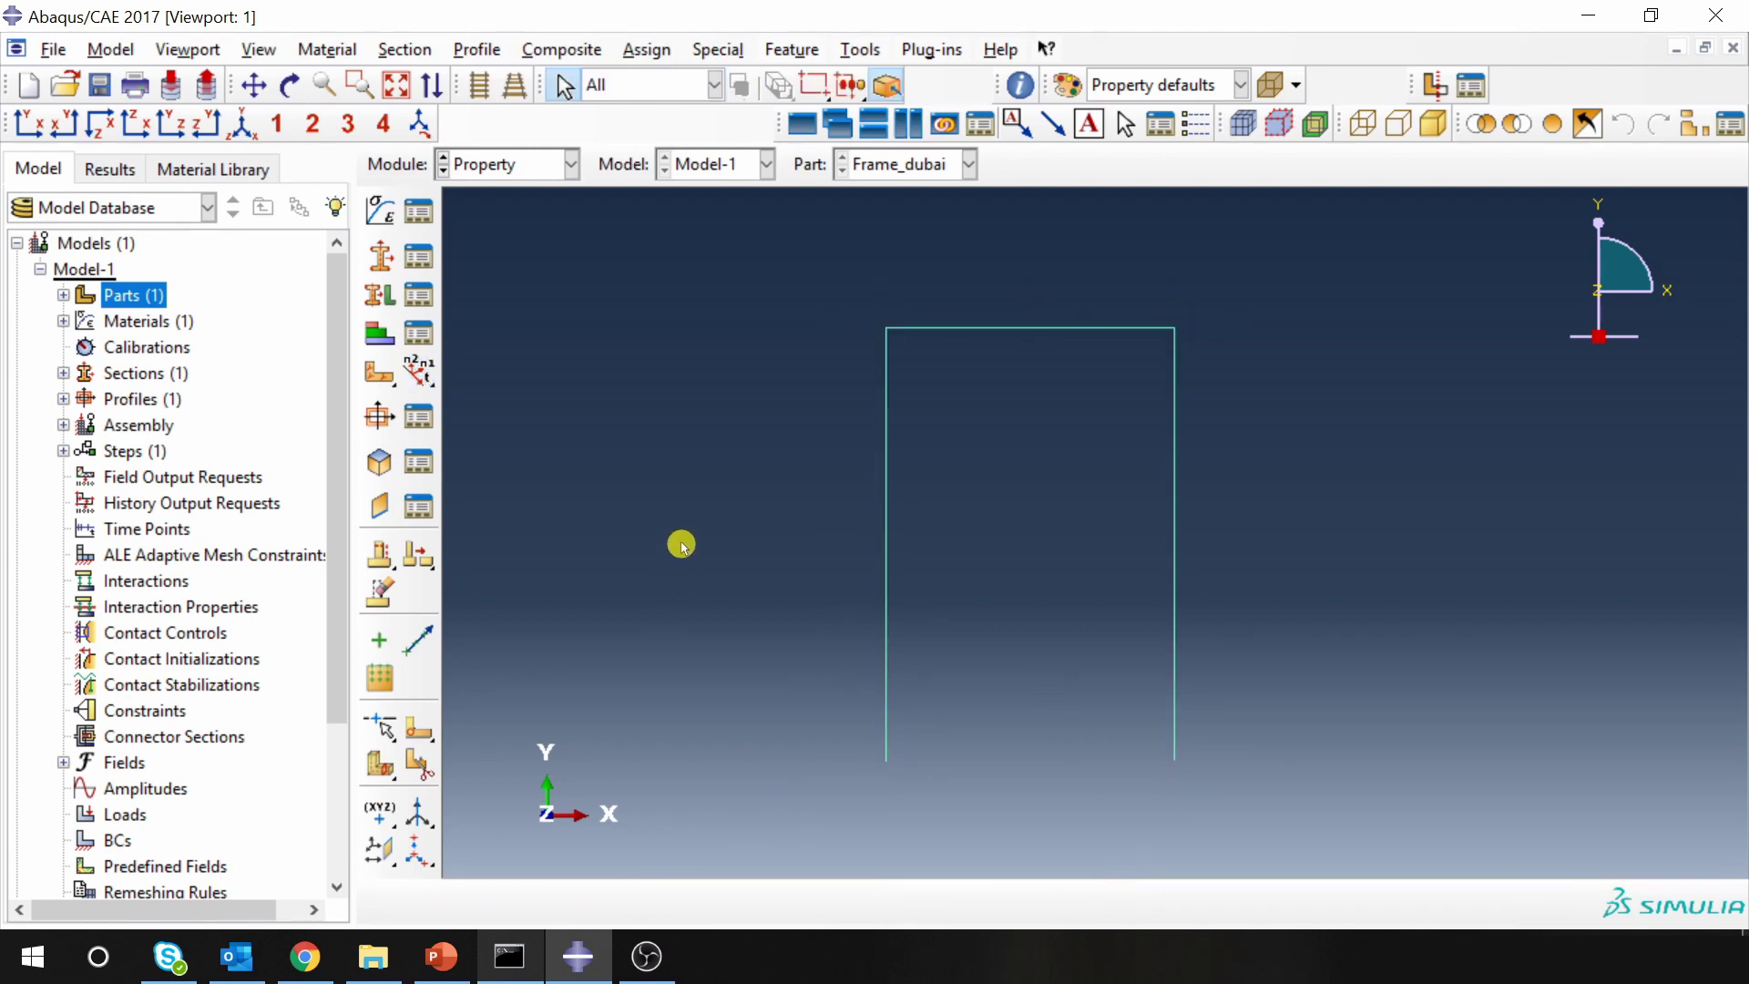
Turn on Render beam profiles in Part Display Options so the frame shows solid members.
{"action": "left_click", "coordinate": [259, 49]}
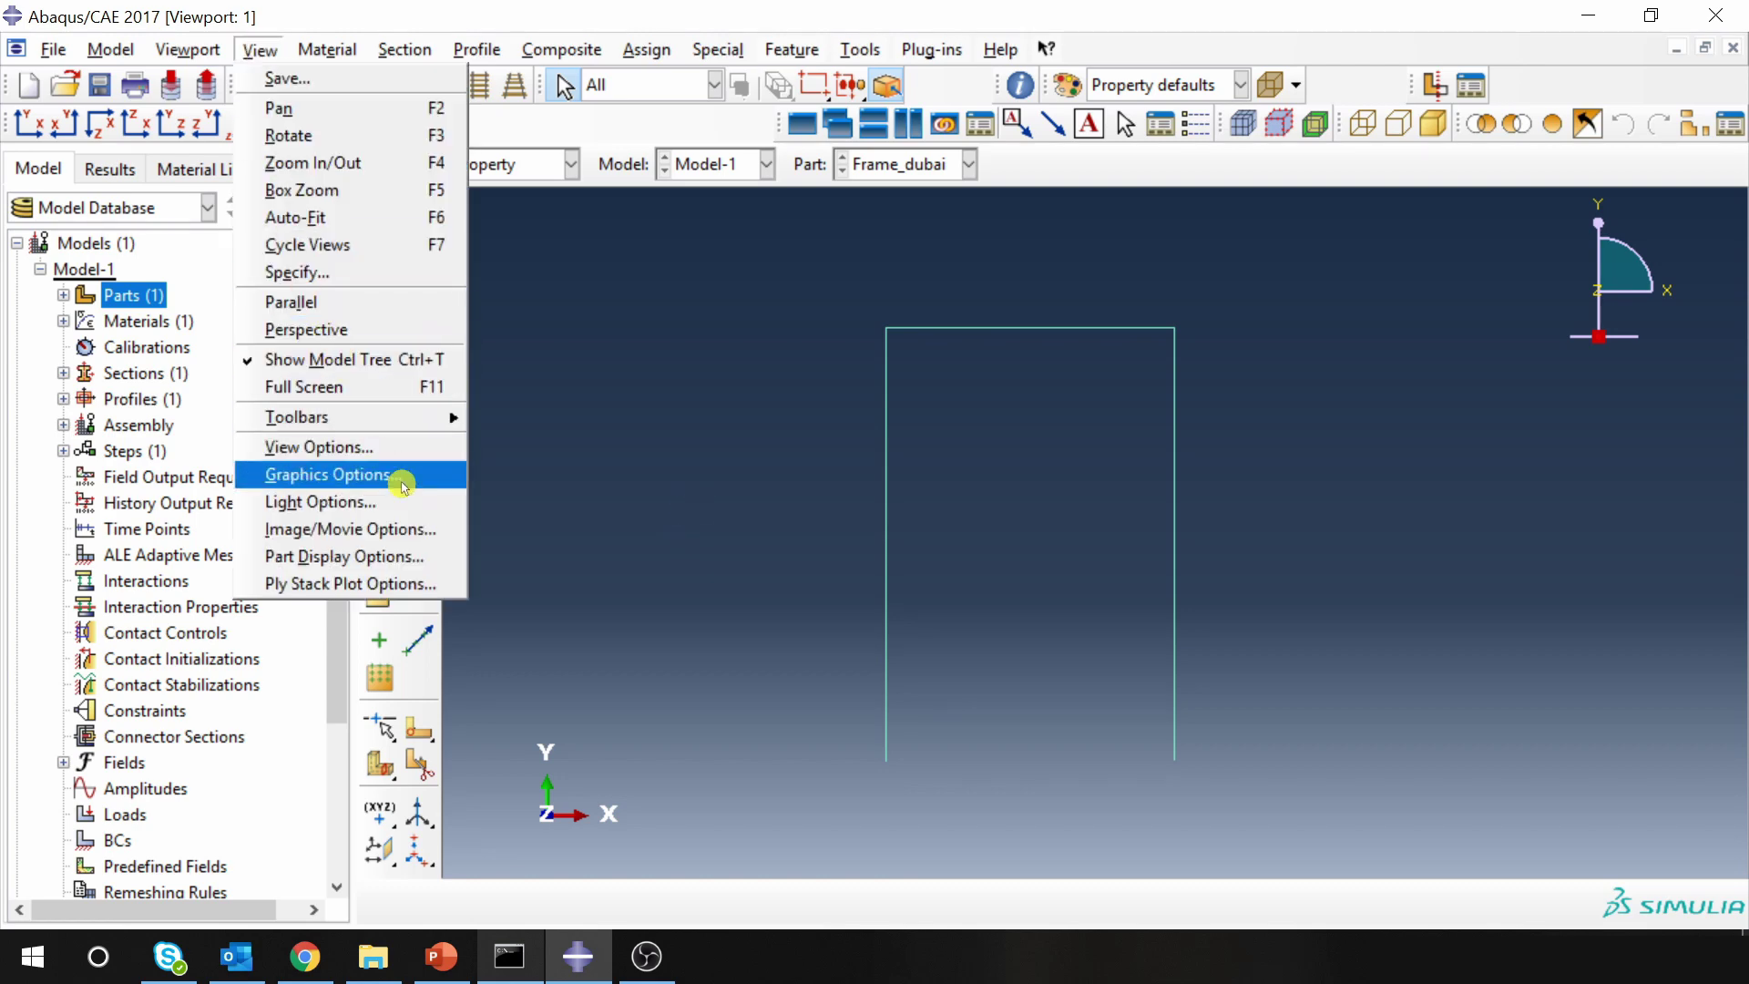
{"action": "left_click", "coordinate": [407, 557]}
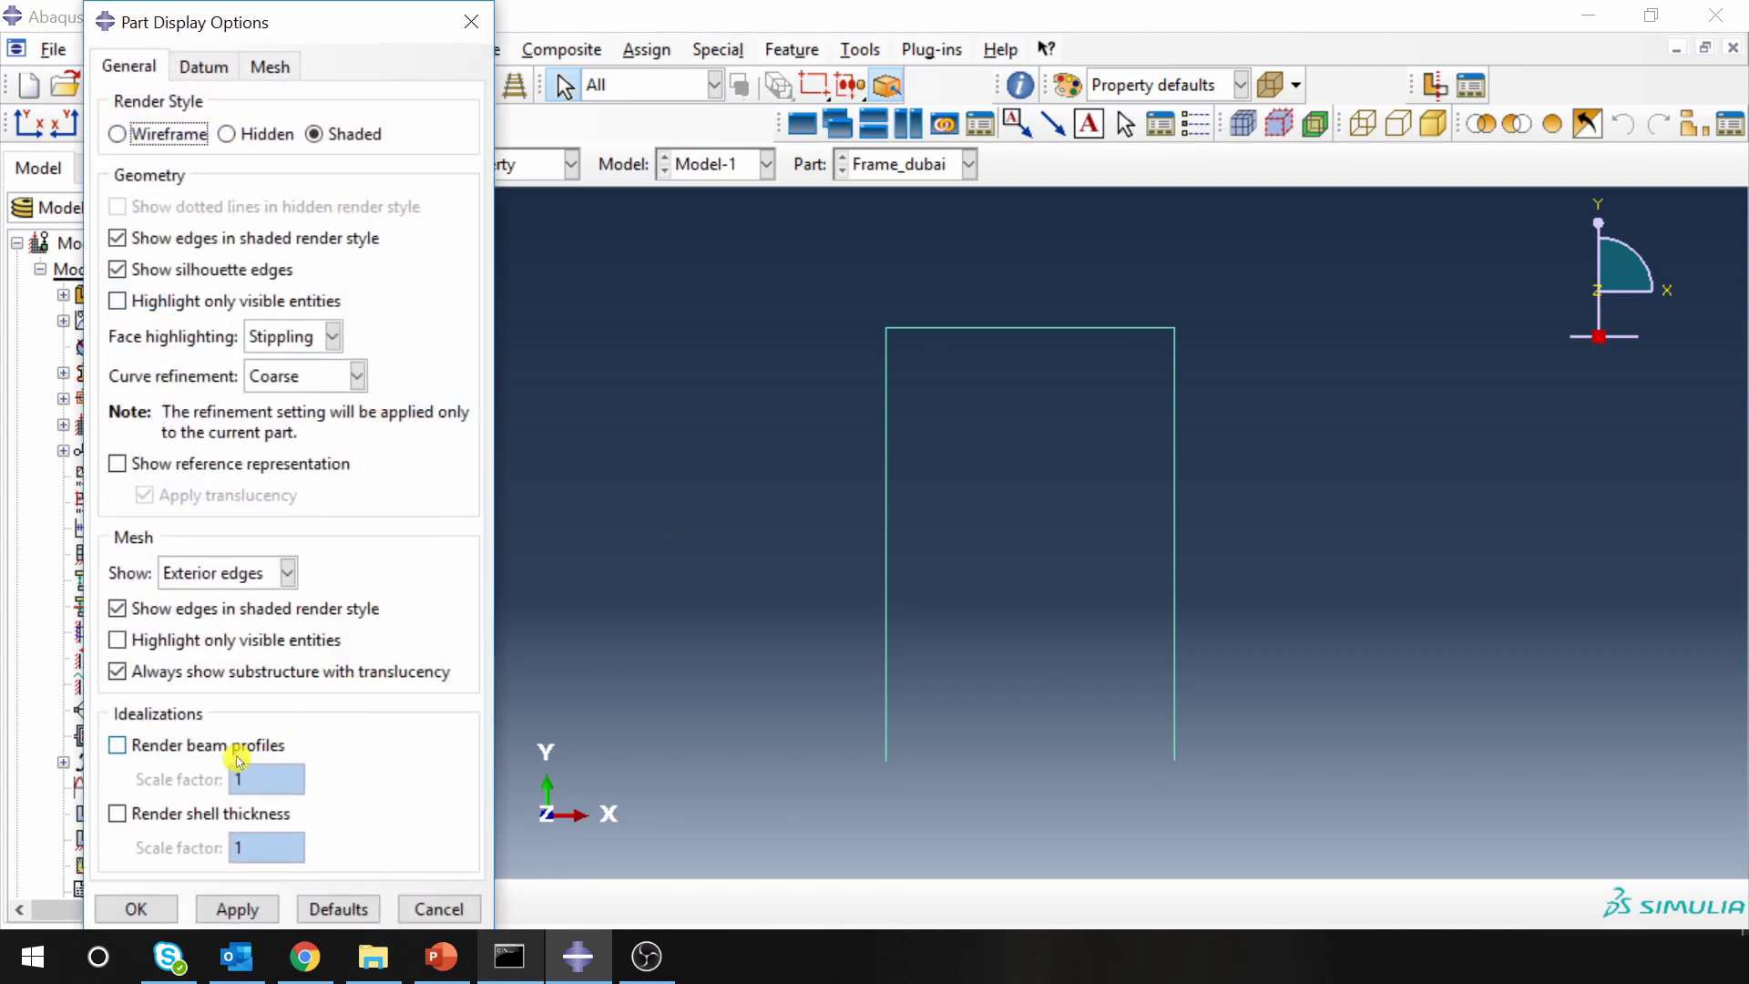
{"action": "left_click", "coordinate": [133, 747]}
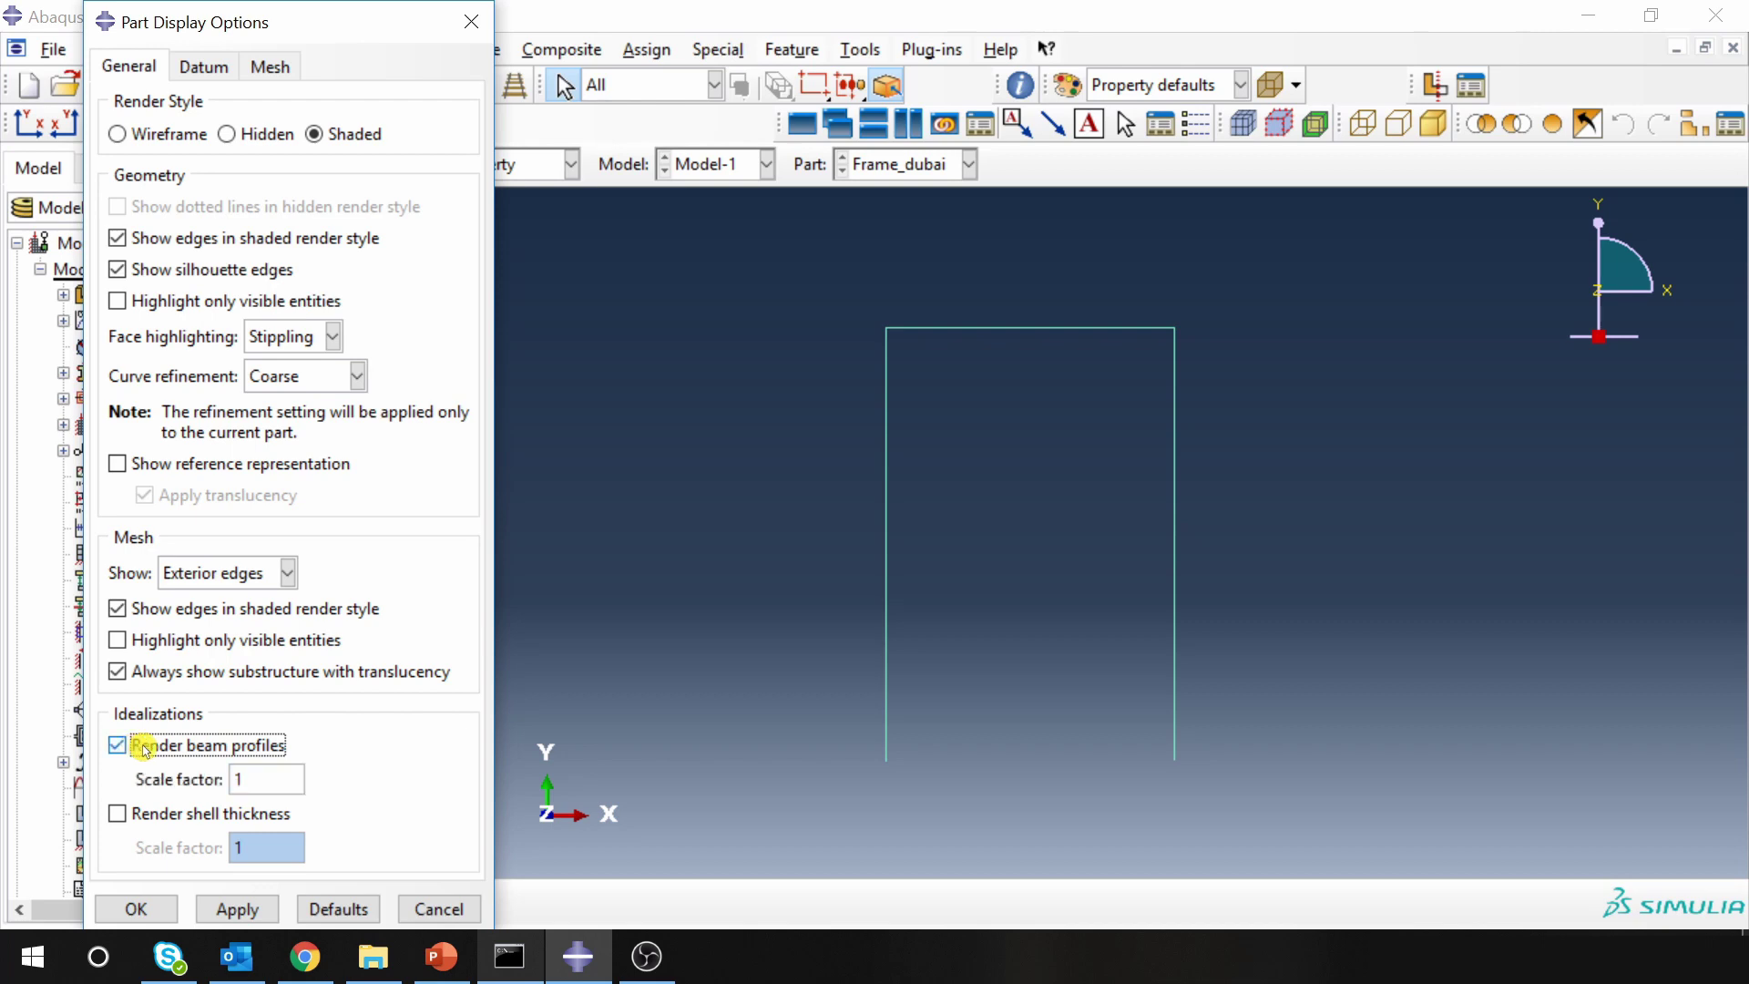
{"action": "left_click", "coordinate": [247, 911]}
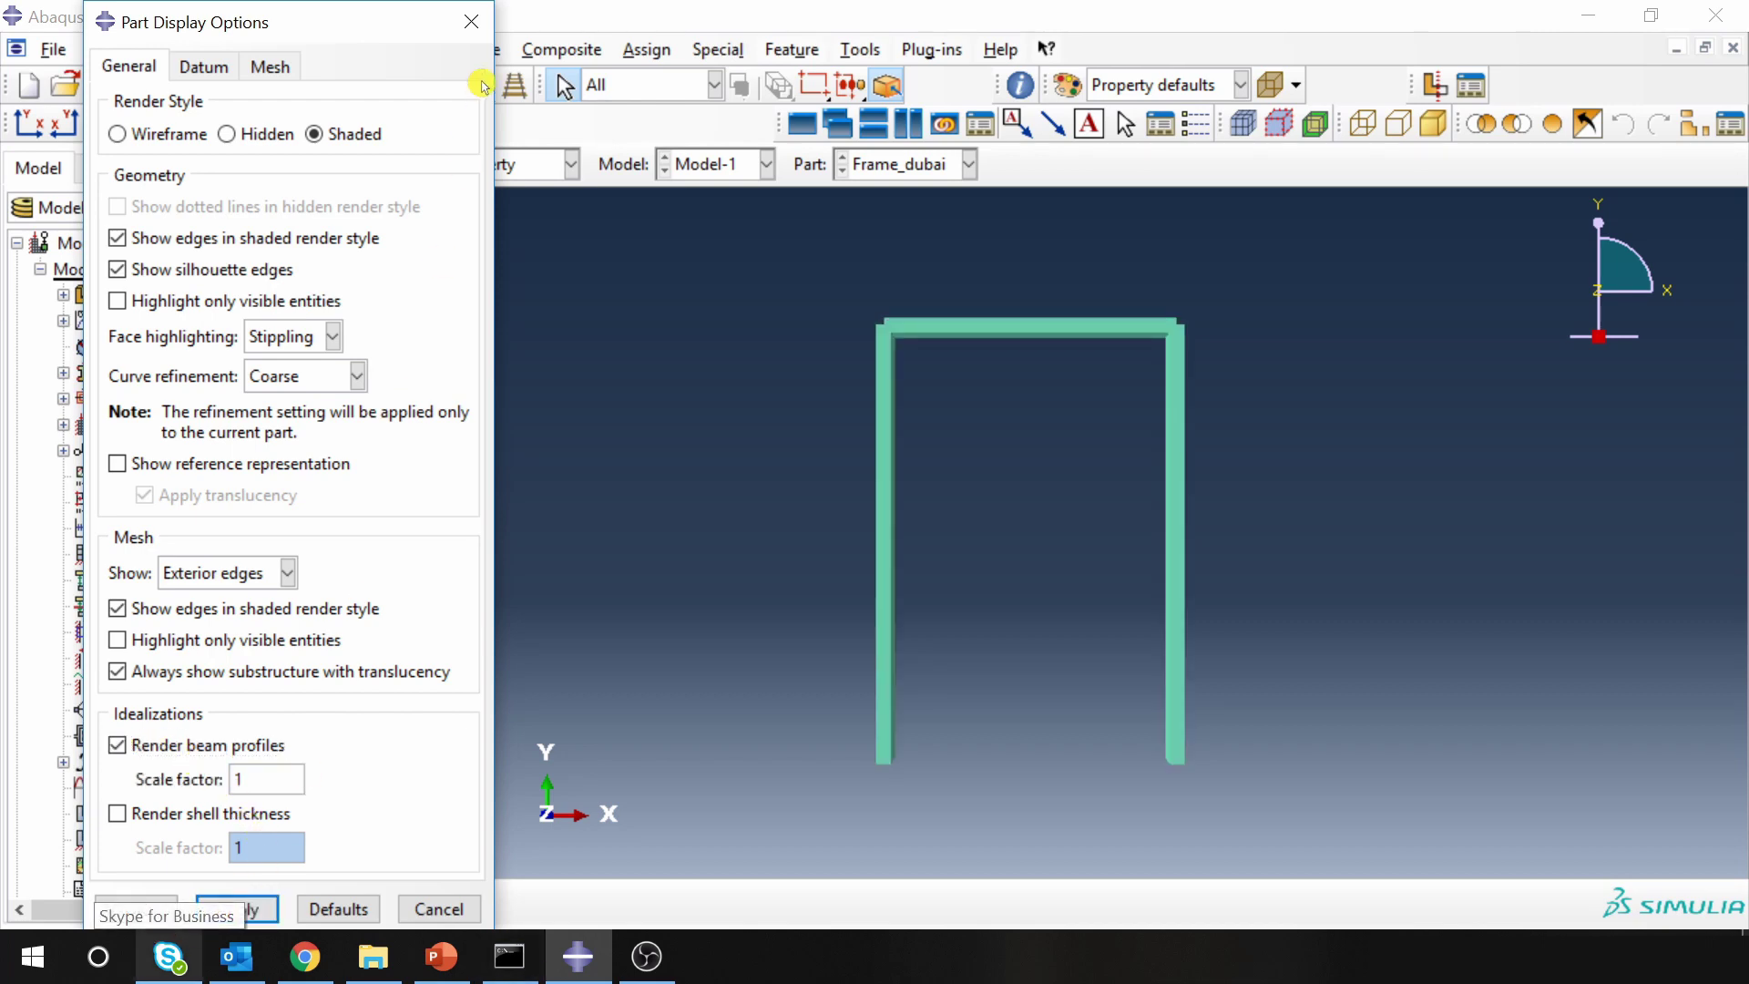
{"action": "left_click", "coordinate": [472, 21]}
{"action": "scroll", "coordinate": [920, 744], "scroll_direction": "up", "scroll_amount": 2}
{"action": "scroll", "coordinate": [918, 740], "scroll_direction": "down", "scroll_amount": 3}
{"action": "scroll", "coordinate": [890, 364], "scroll_direction": "up", "scroll_amount": 6}
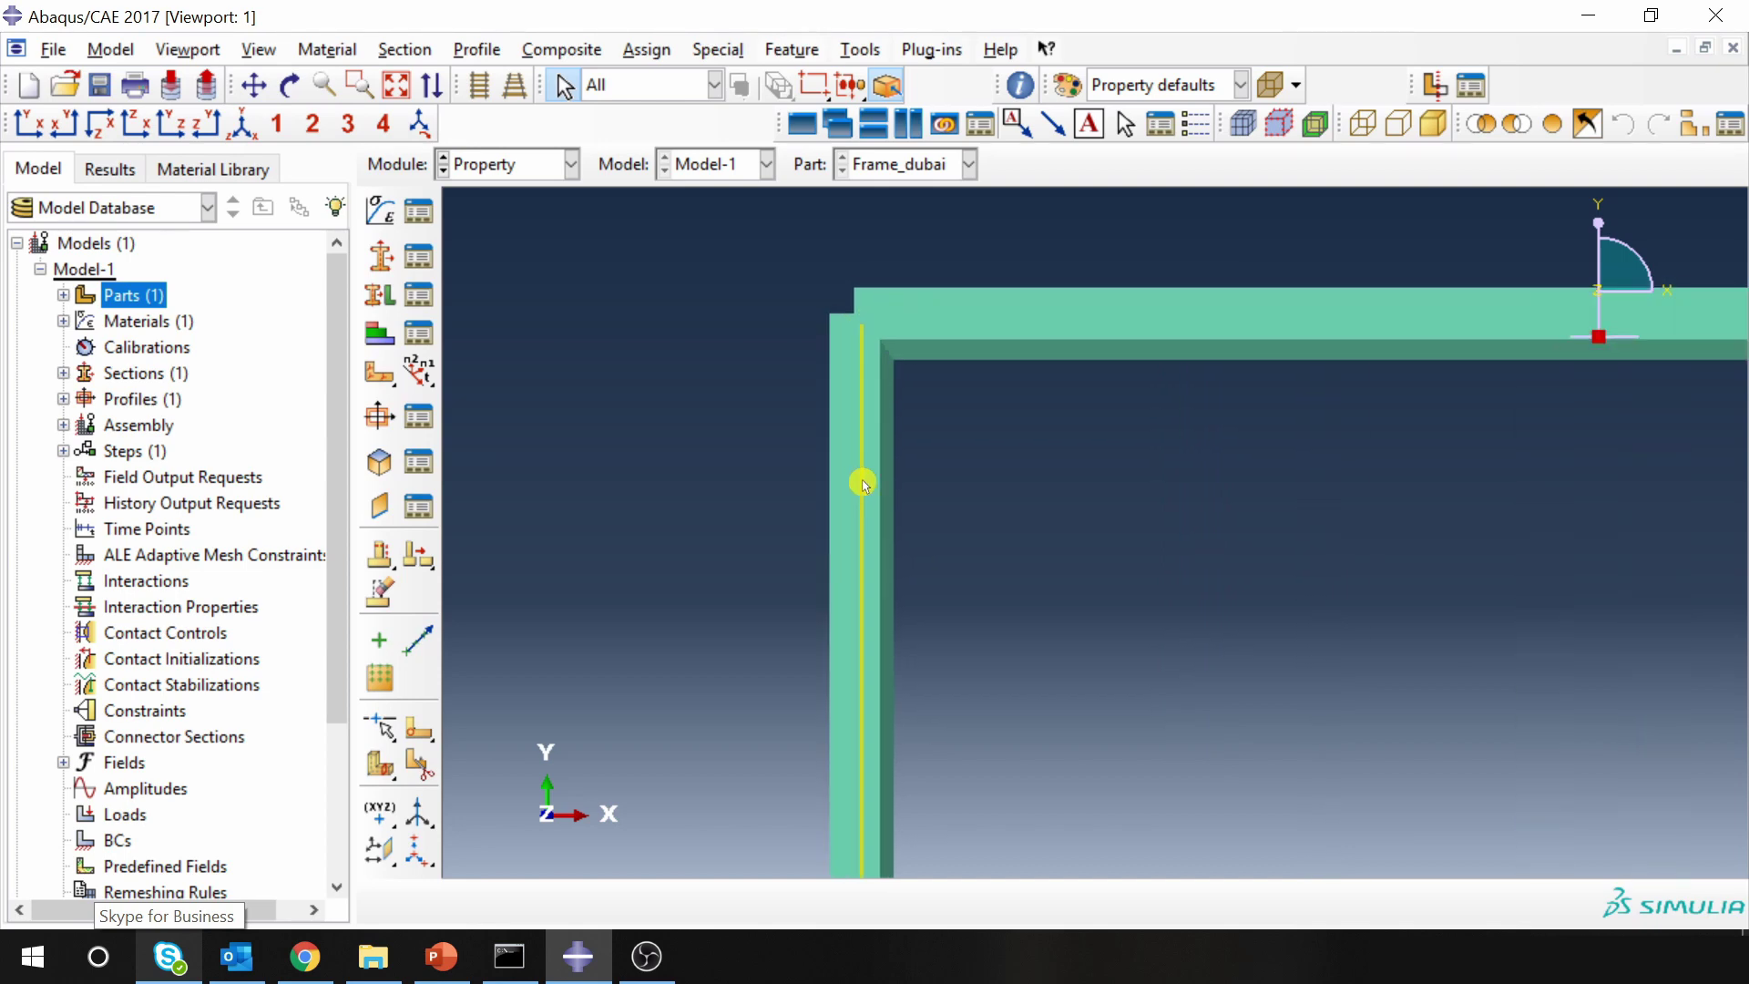
{"action": "scroll", "coordinate": [861, 486], "scroll_direction": "down", "scroll_amount": 3}
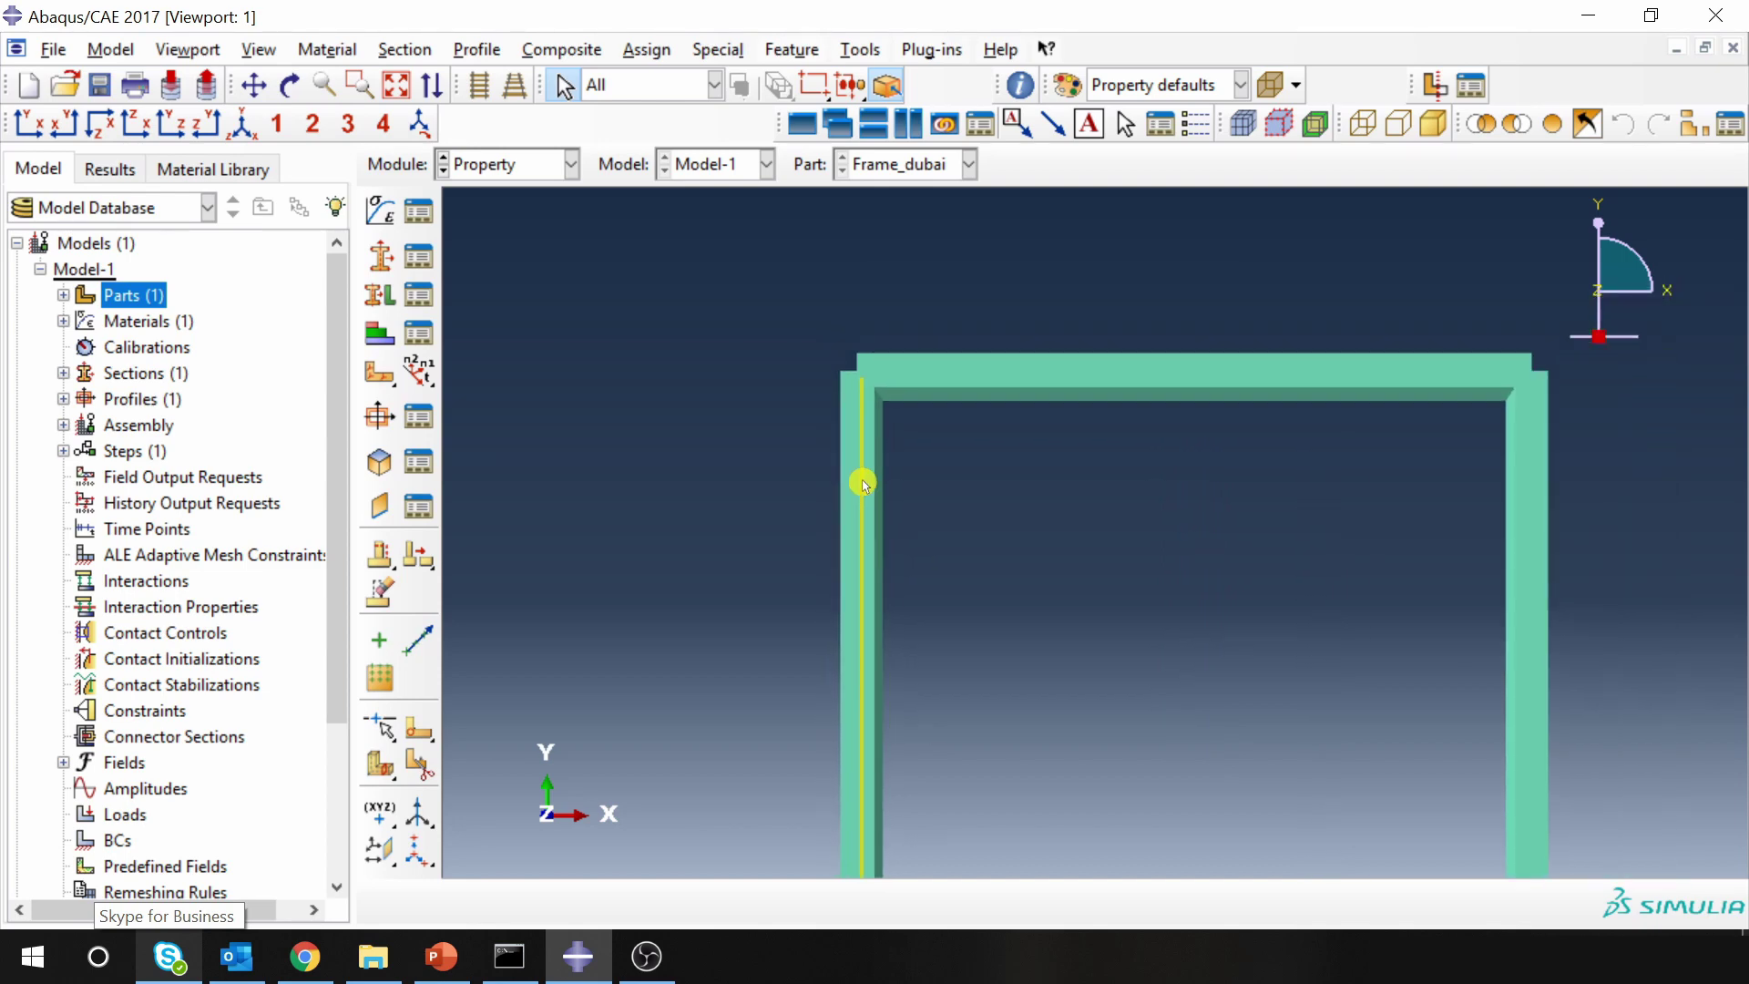
Add an instance of Frame_dubai to the assembly.
{"action": "left_click", "coordinate": [514, 170]}
{"action": "left_click", "coordinate": [511, 243]}
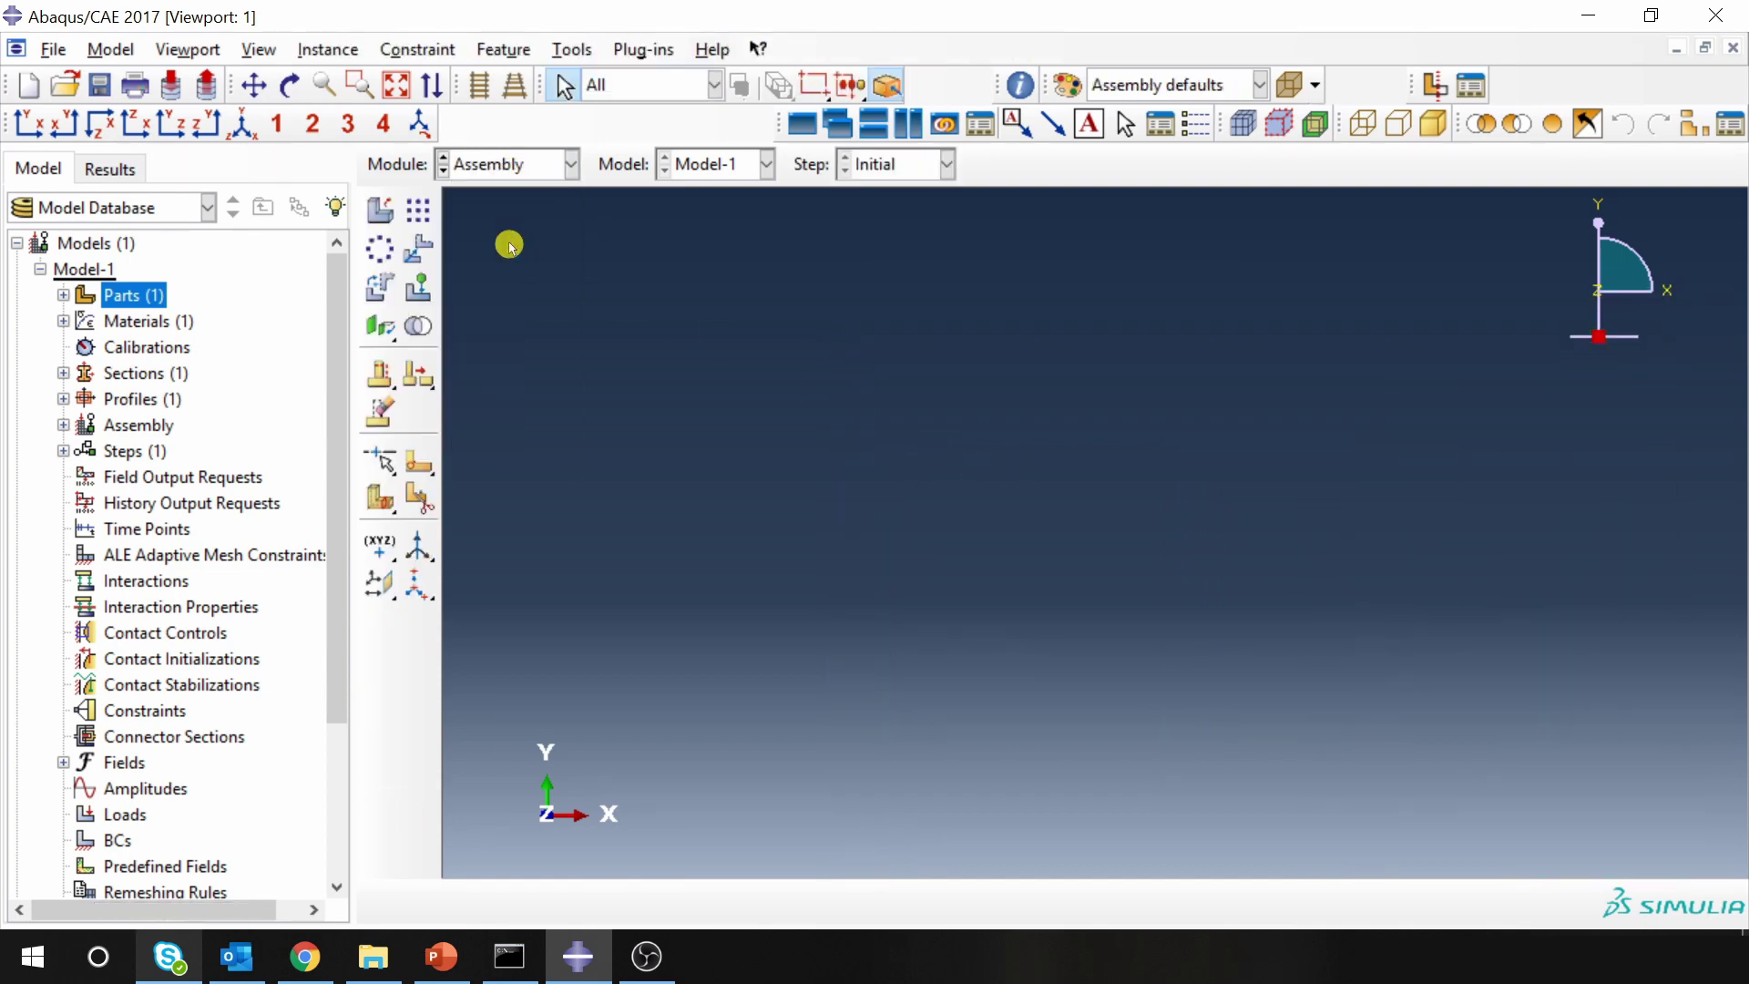
{"action": "left_click", "coordinate": [382, 212]}
{"action": "left_click", "coordinate": [72, 839]}
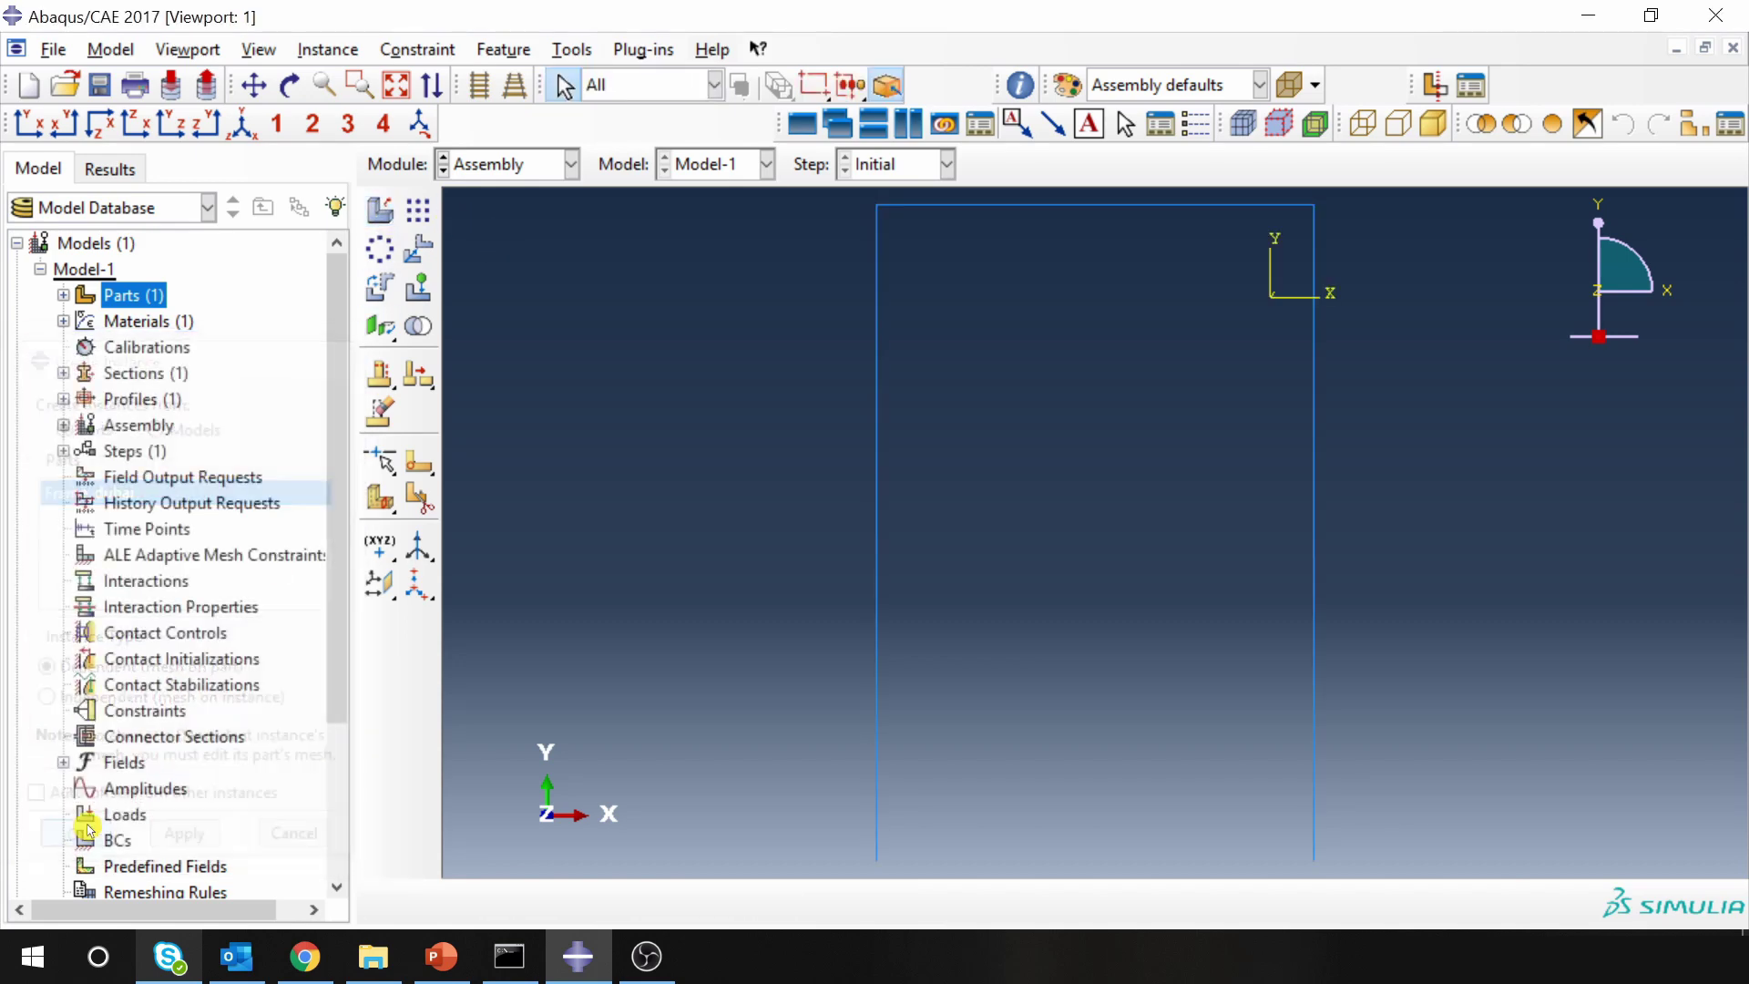
Create a linear-perturbation Frequency step, Step-1, after Initial.
{"action": "left_click", "coordinate": [523, 173]}
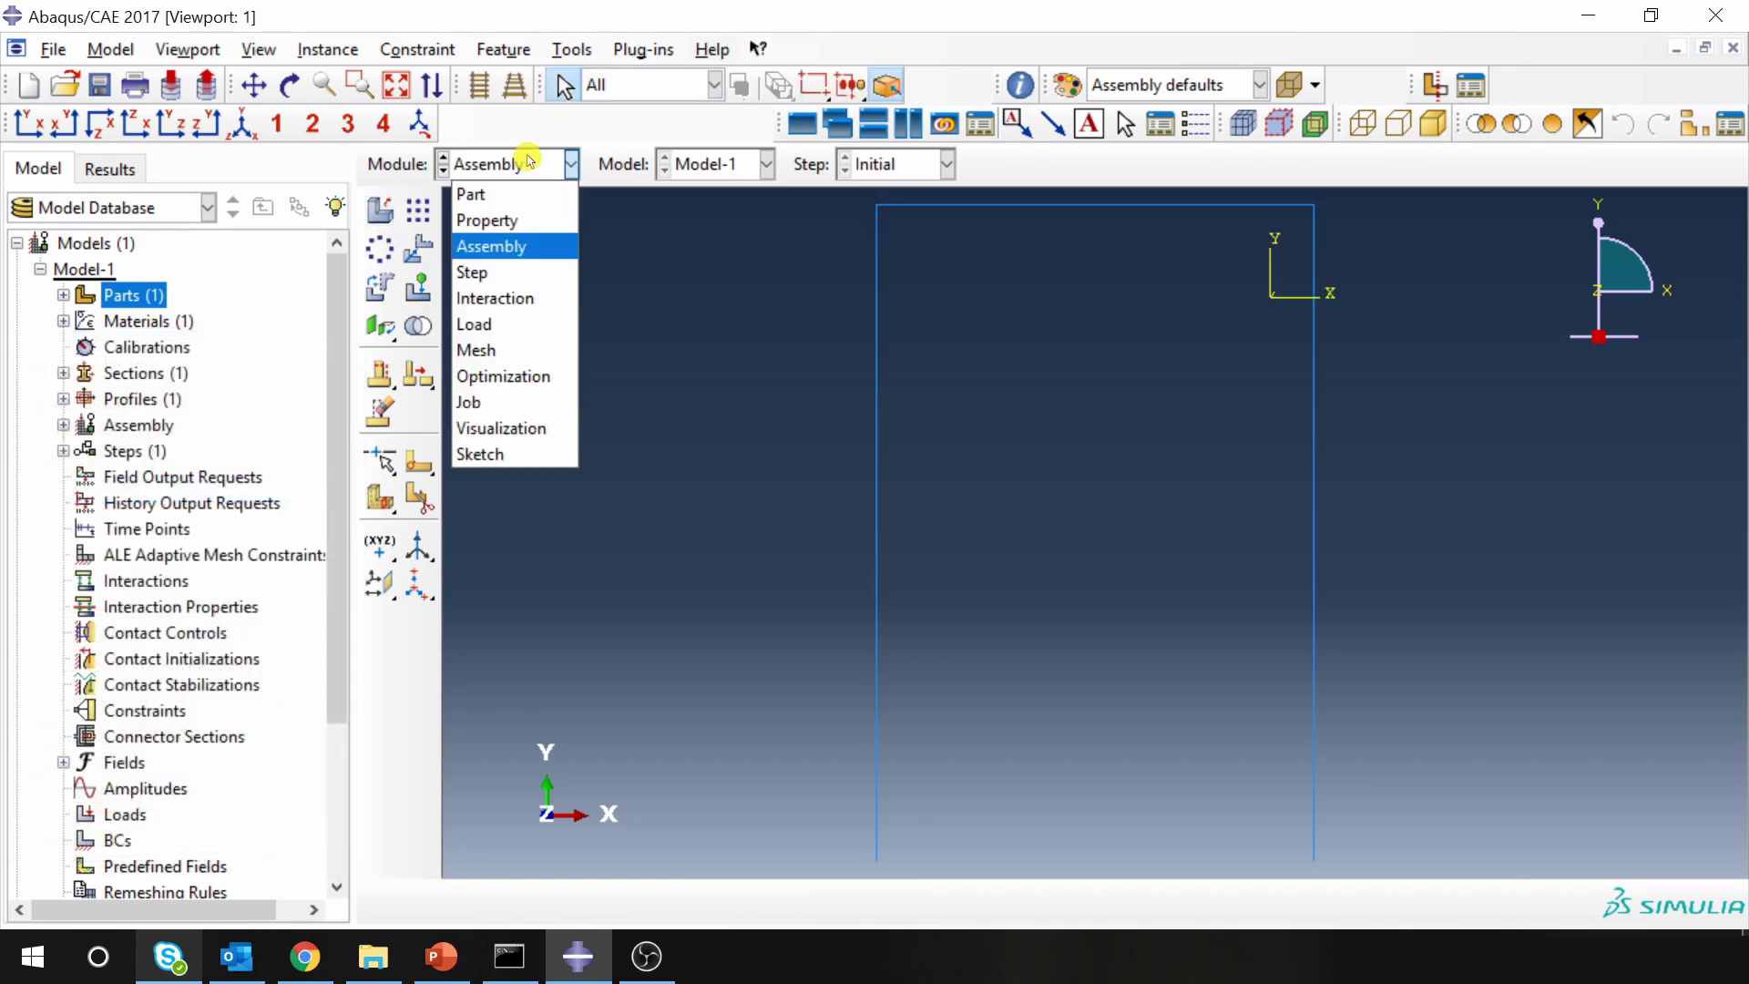
{"action": "left_click", "coordinate": [518, 276]}
{"action": "left_click", "coordinate": [382, 212]}
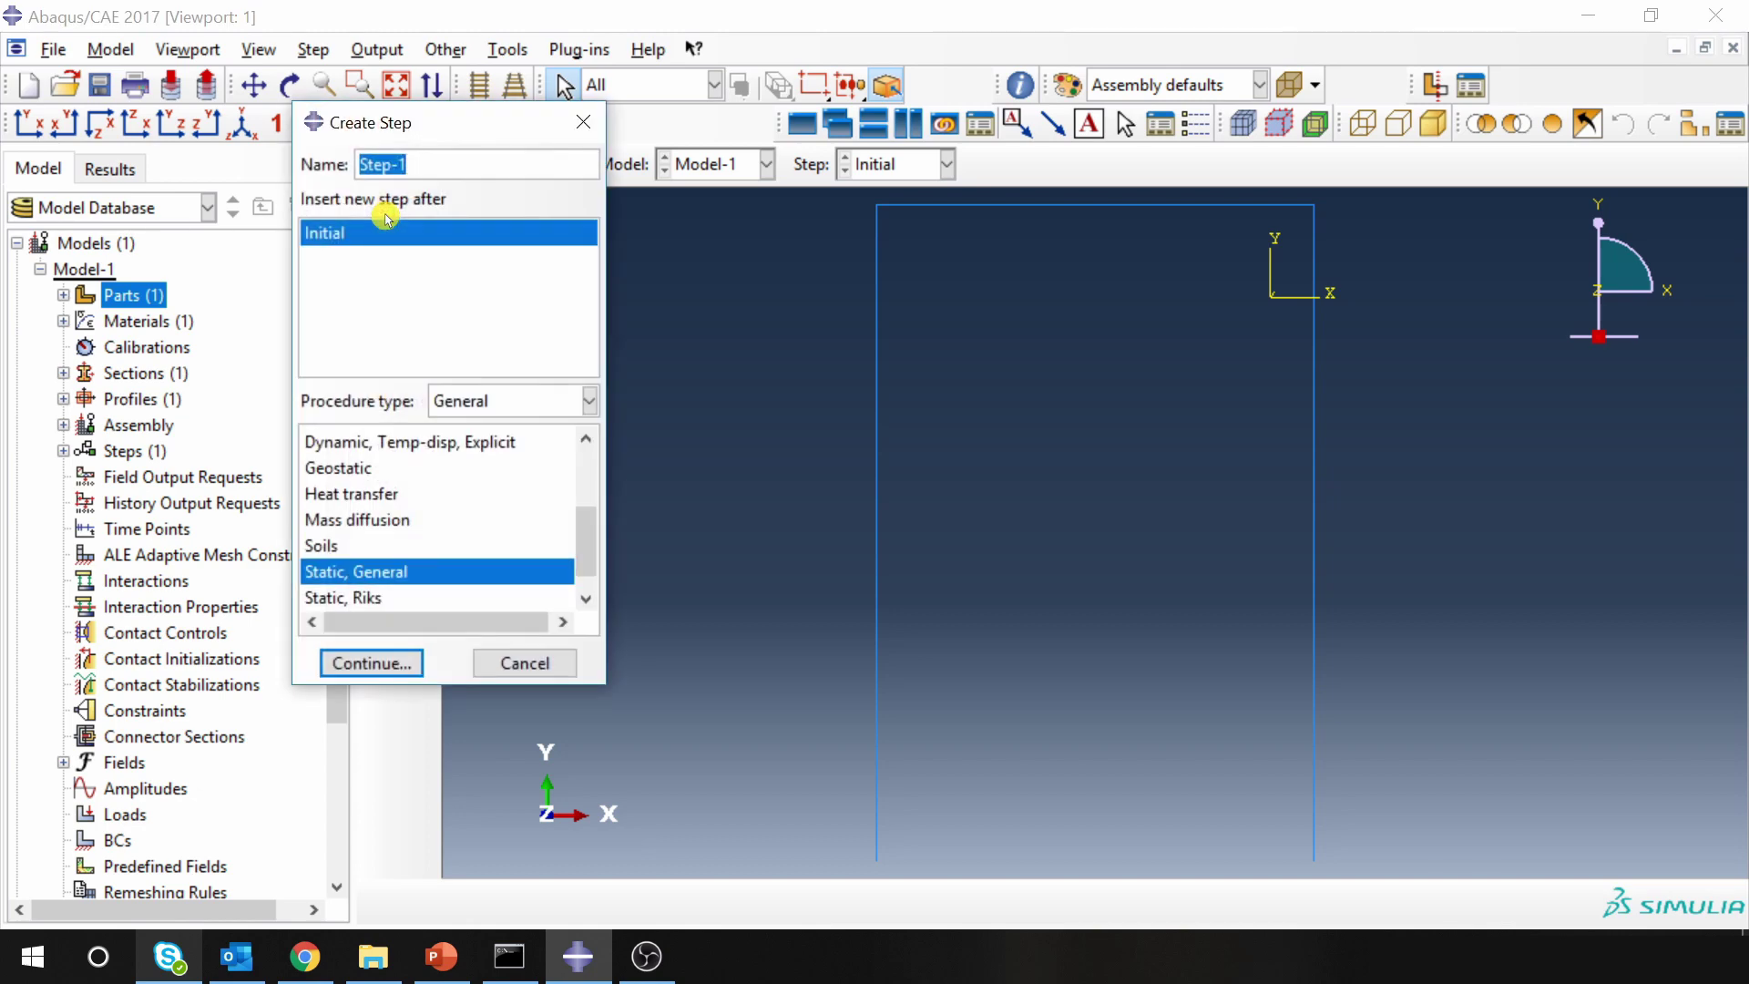
{"action": "left_click", "coordinate": [584, 402]}
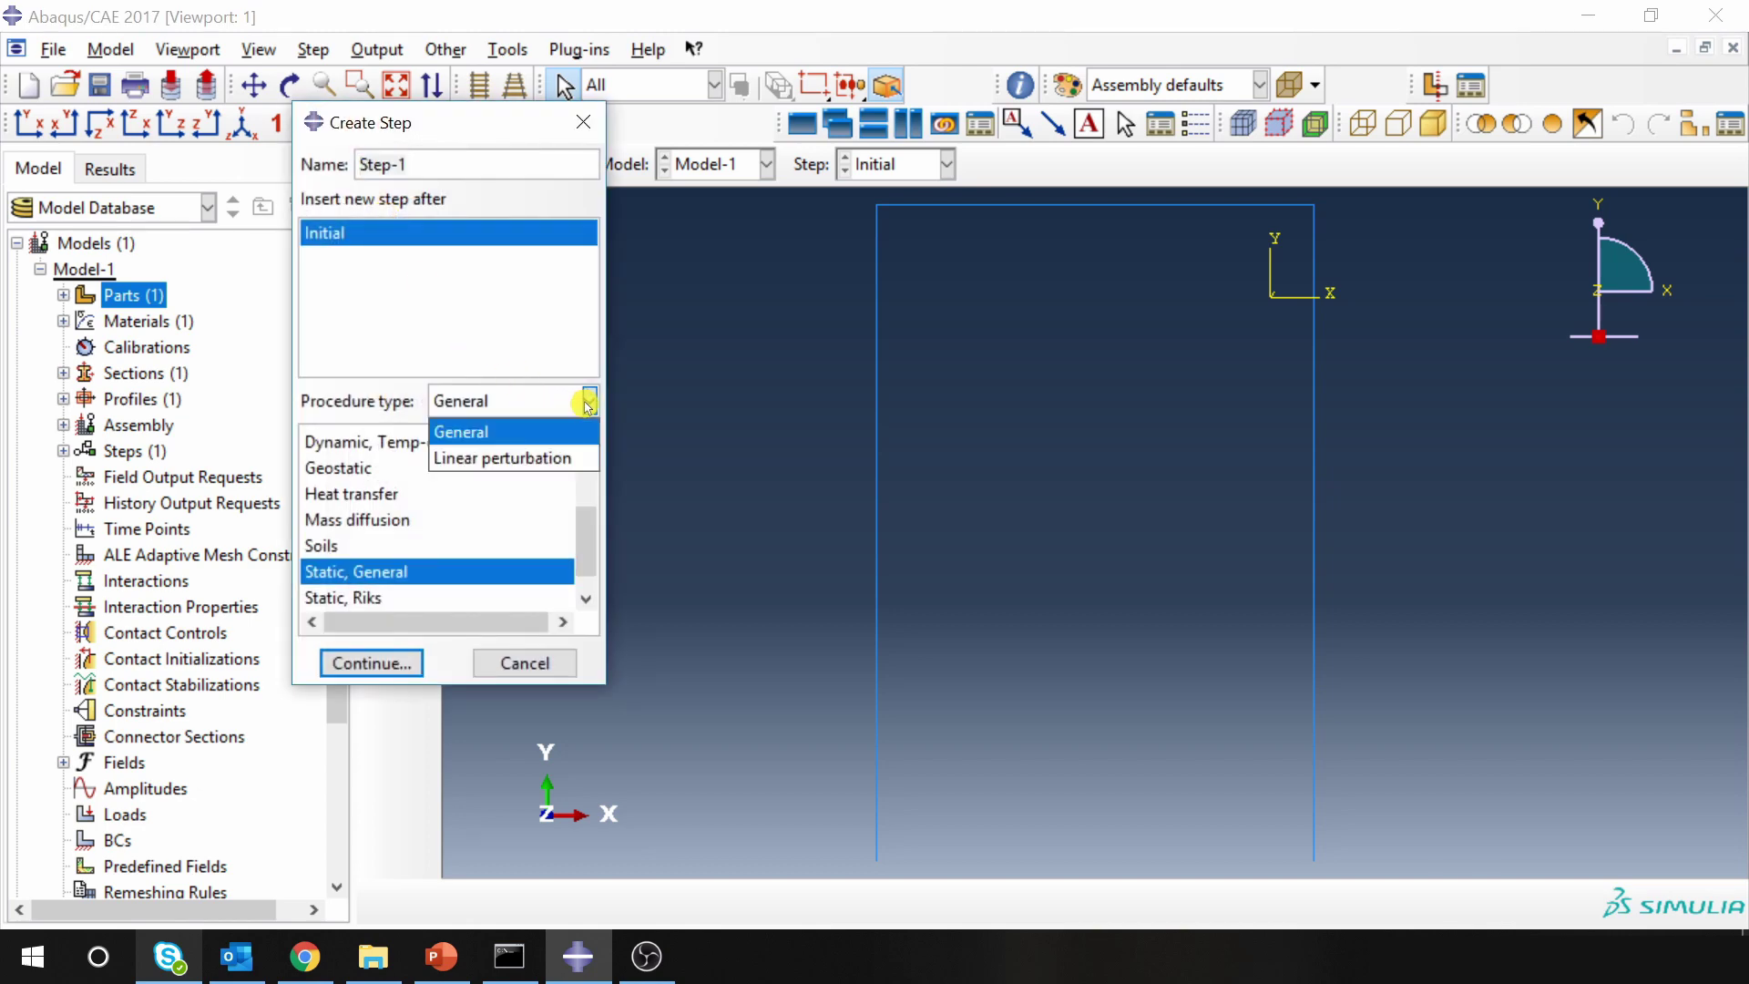
{"action": "left_click", "coordinate": [539, 459]}
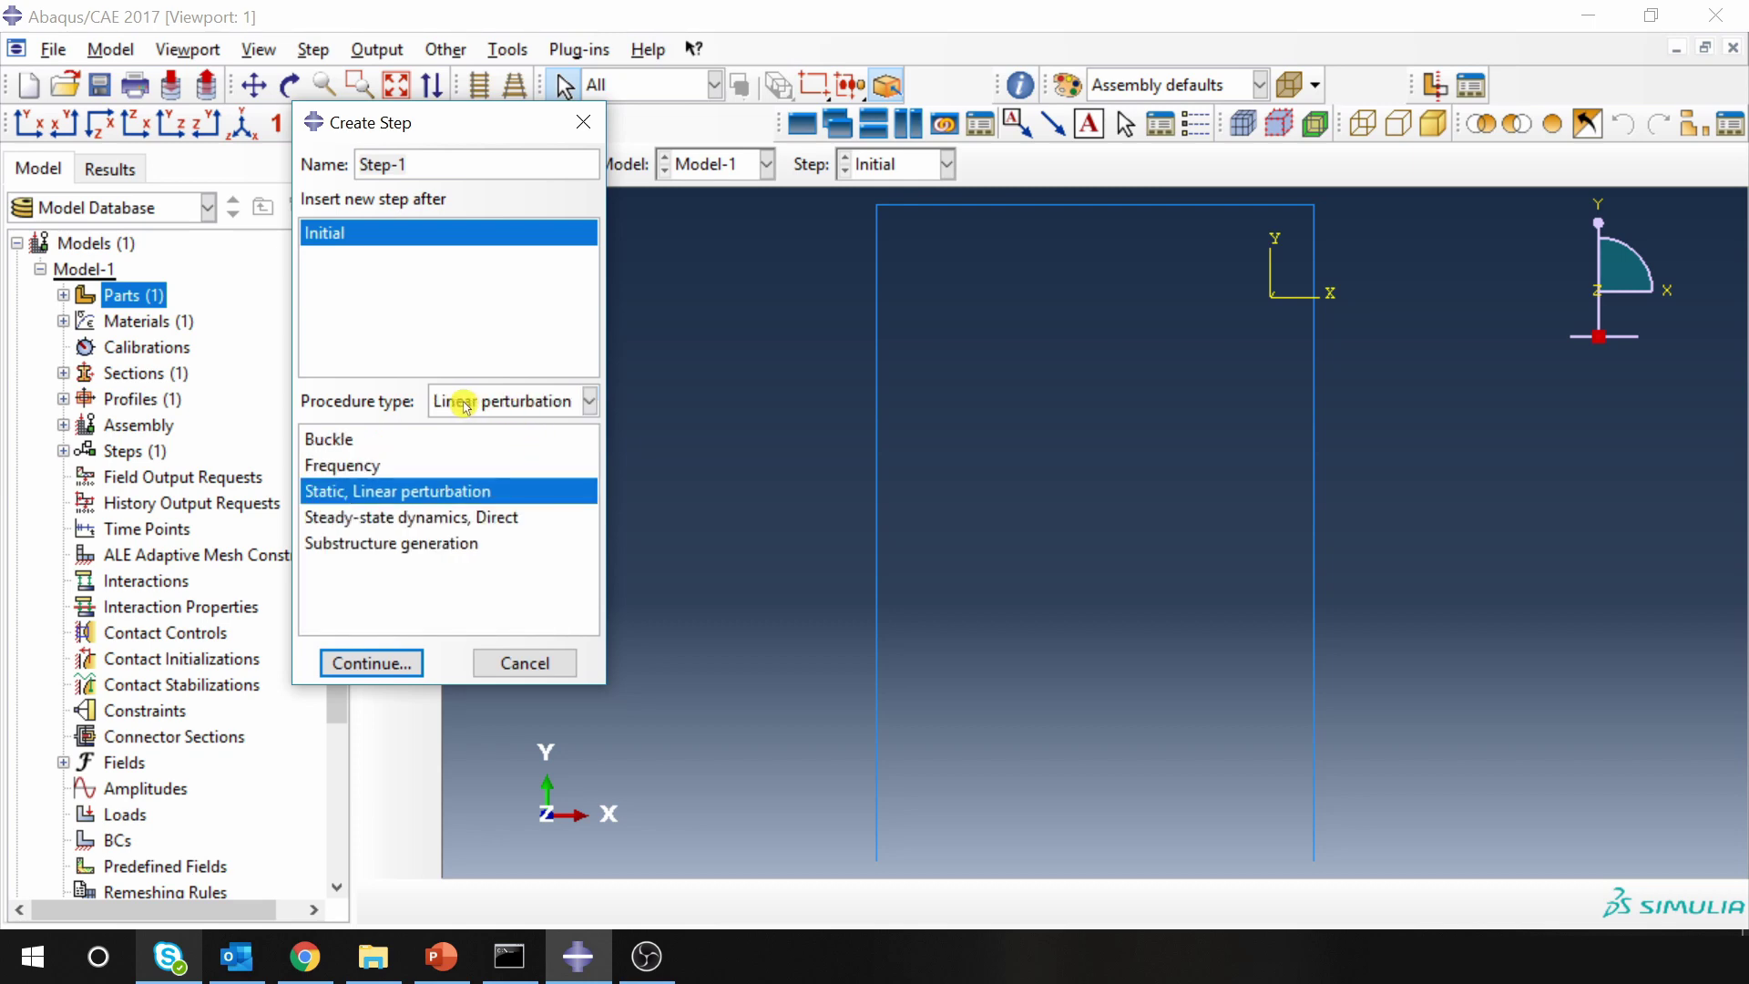
{"action": "left_click", "coordinate": [344, 469]}
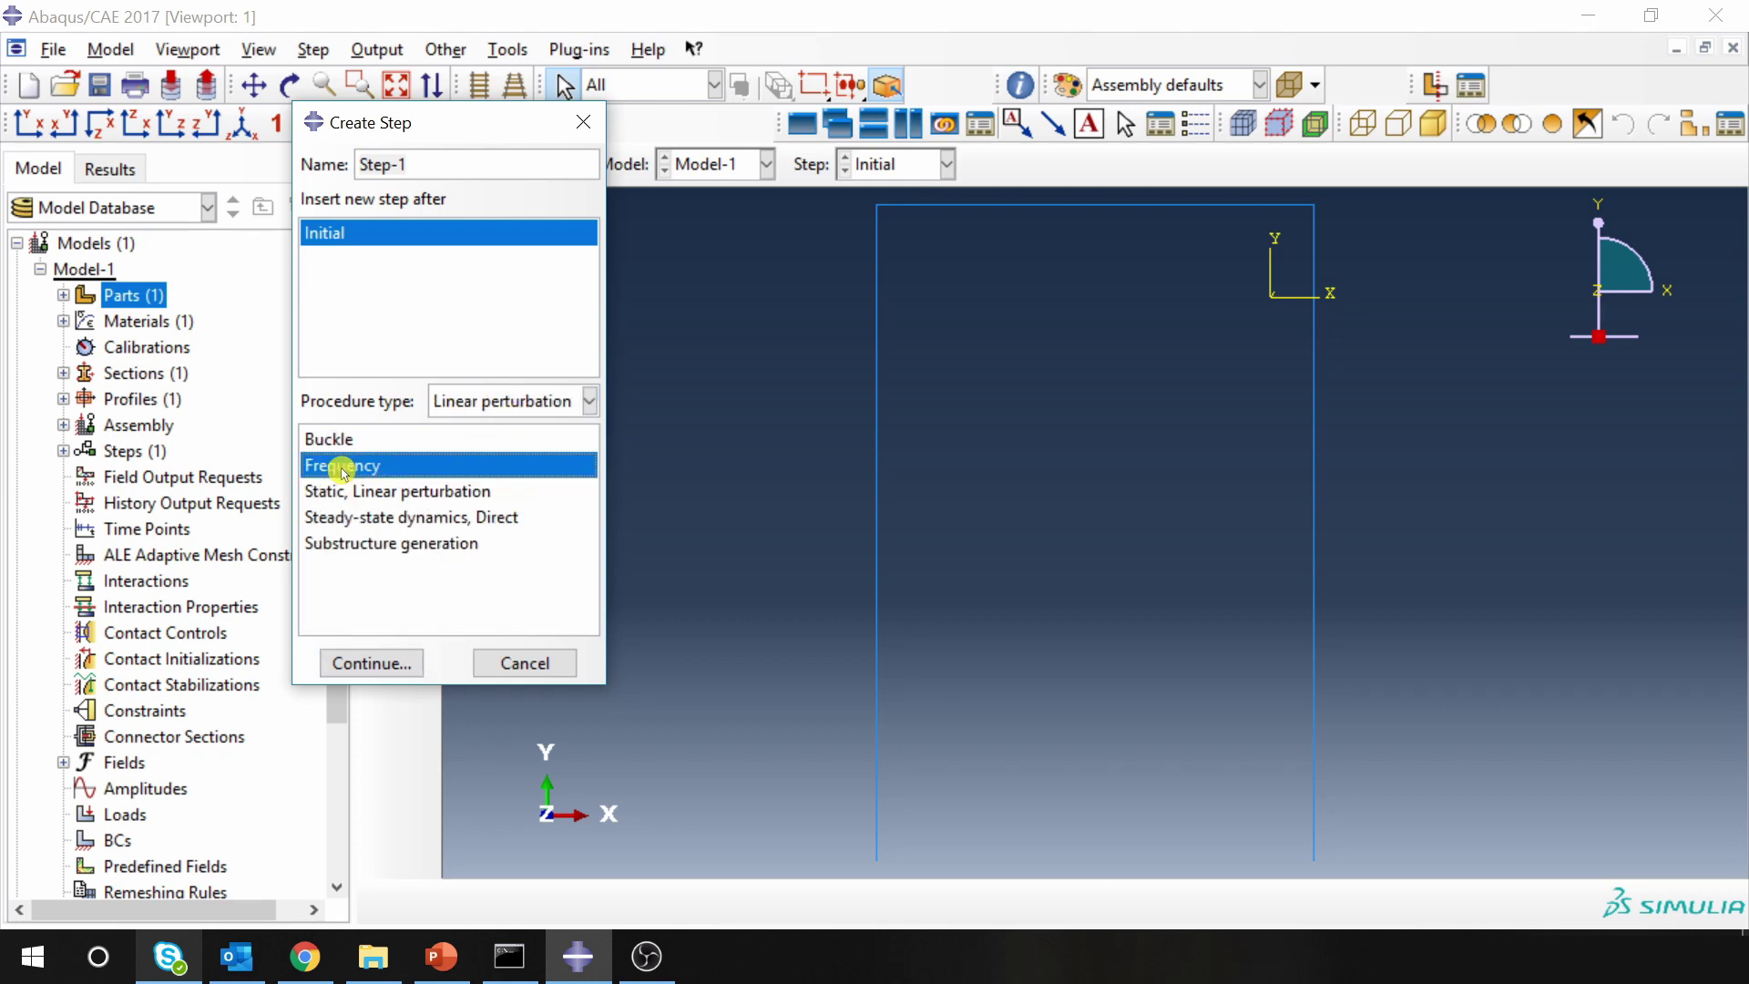
{"action": "left_click", "coordinate": [380, 666]}
Set Step-1 to request 6 eigenvalues with the Lanczos solver and accept it.
{"action": "left_click", "coordinate": [496, 387]}
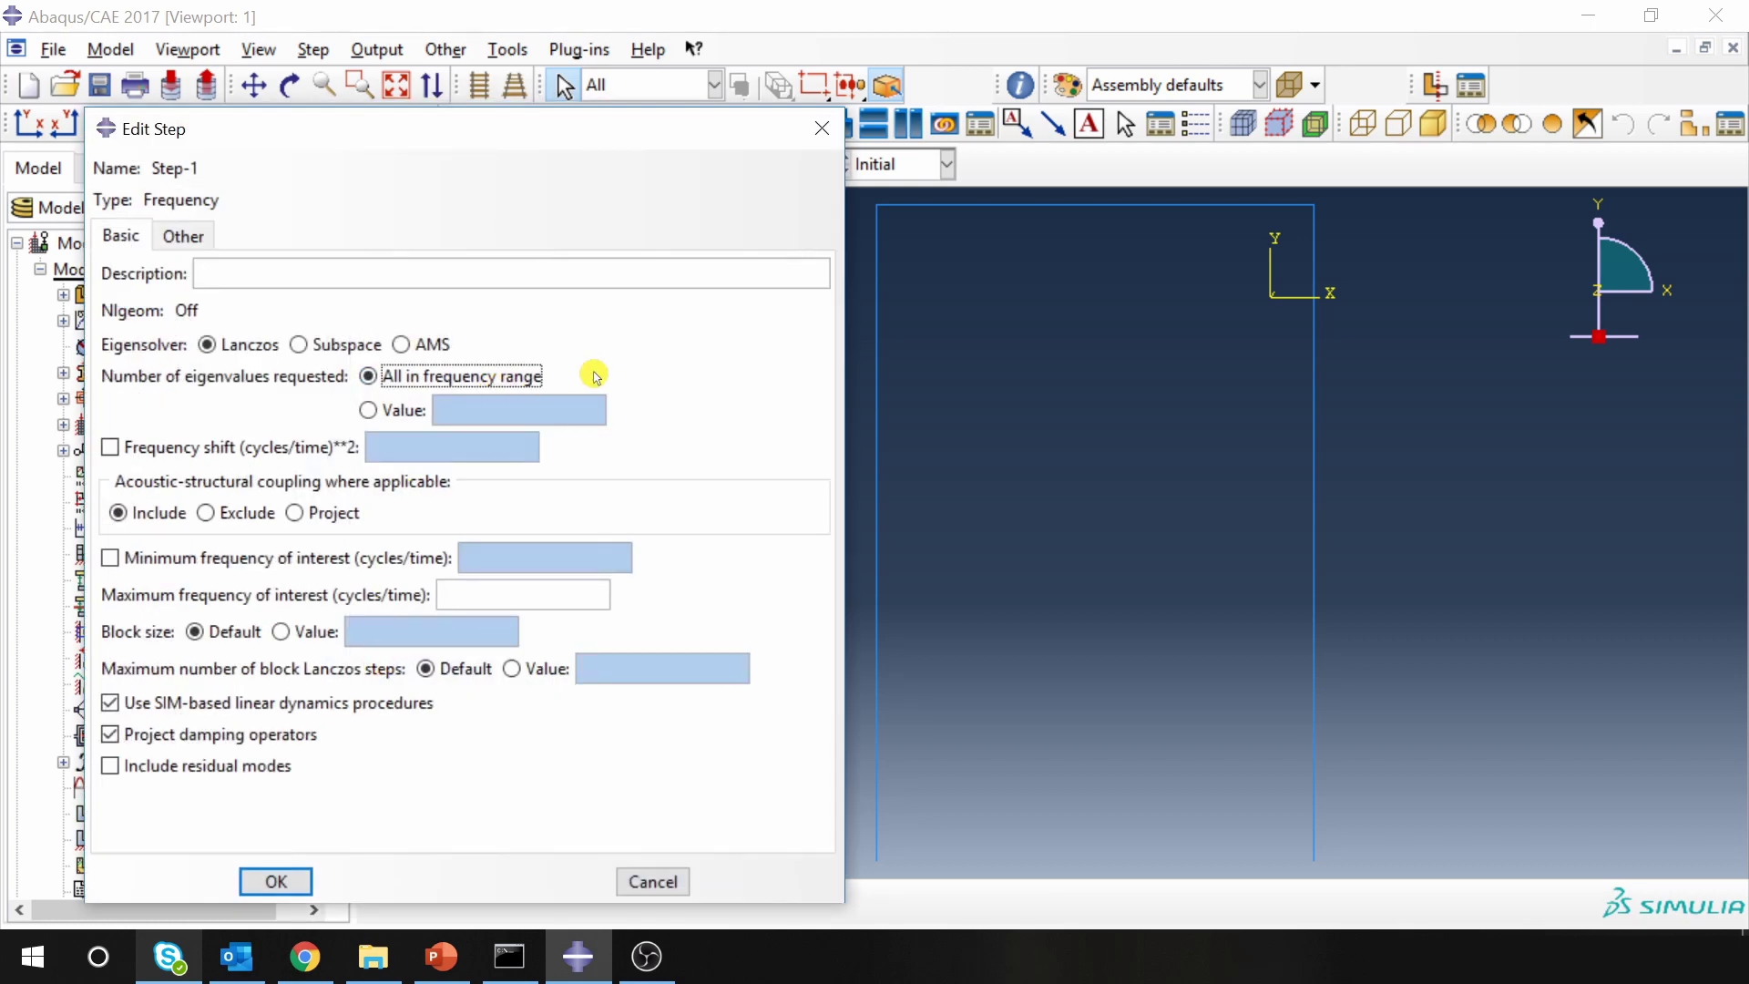
{"action": "left_click", "coordinate": [574, 596]}
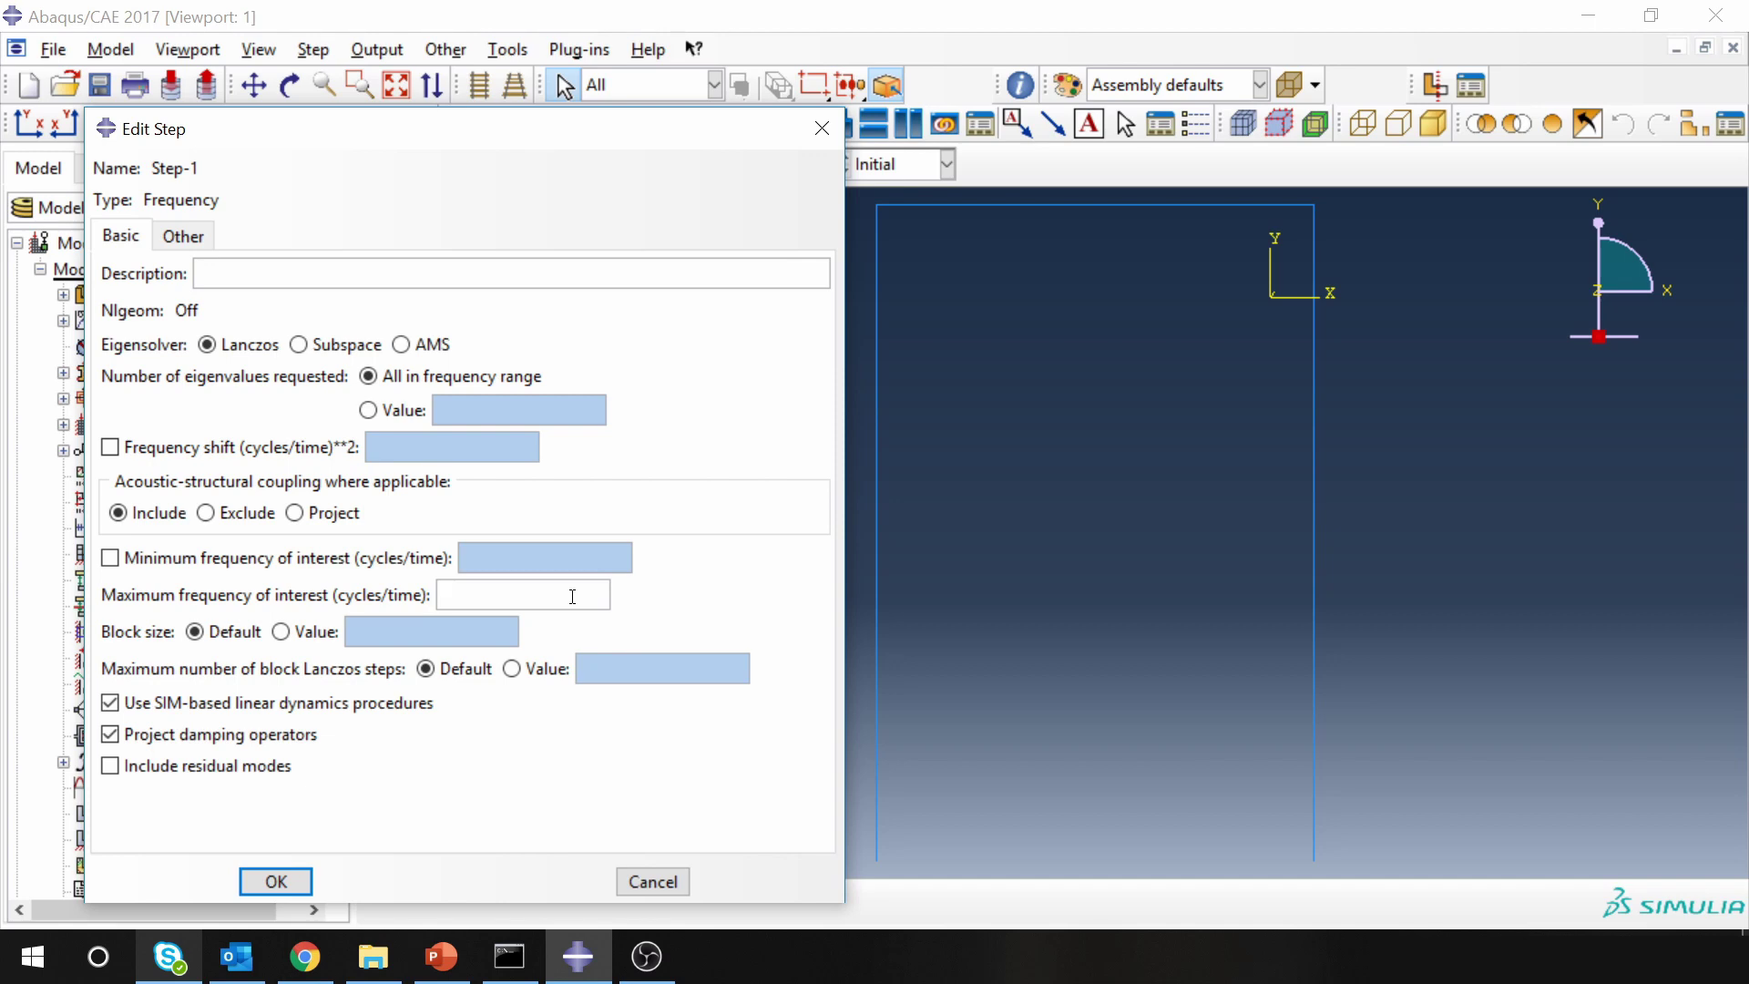
{"action": "left_click", "coordinate": [372, 411]}
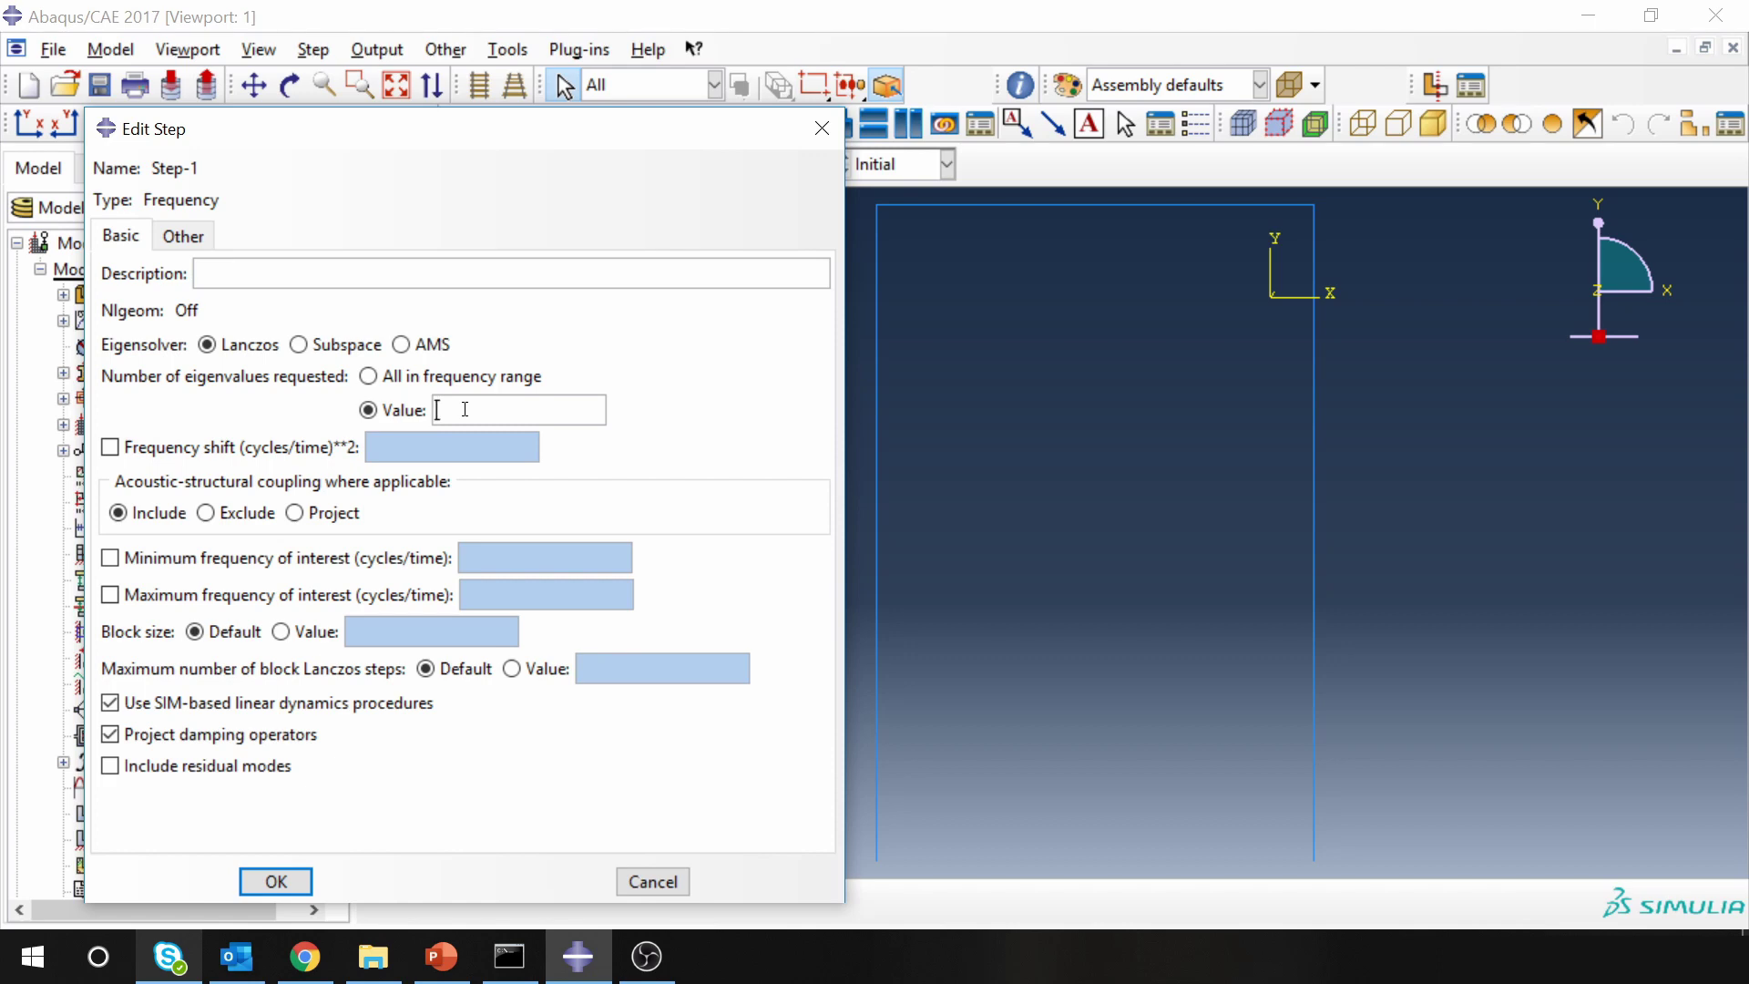
{"action": "left_click", "coordinate": [559, 478]}
{"action": "left_click", "coordinate": [299, 884]}
In the Load module, create BC-1 as ENCASTRE on both leg base points.
{"action": "left_click", "coordinate": [526, 165]}
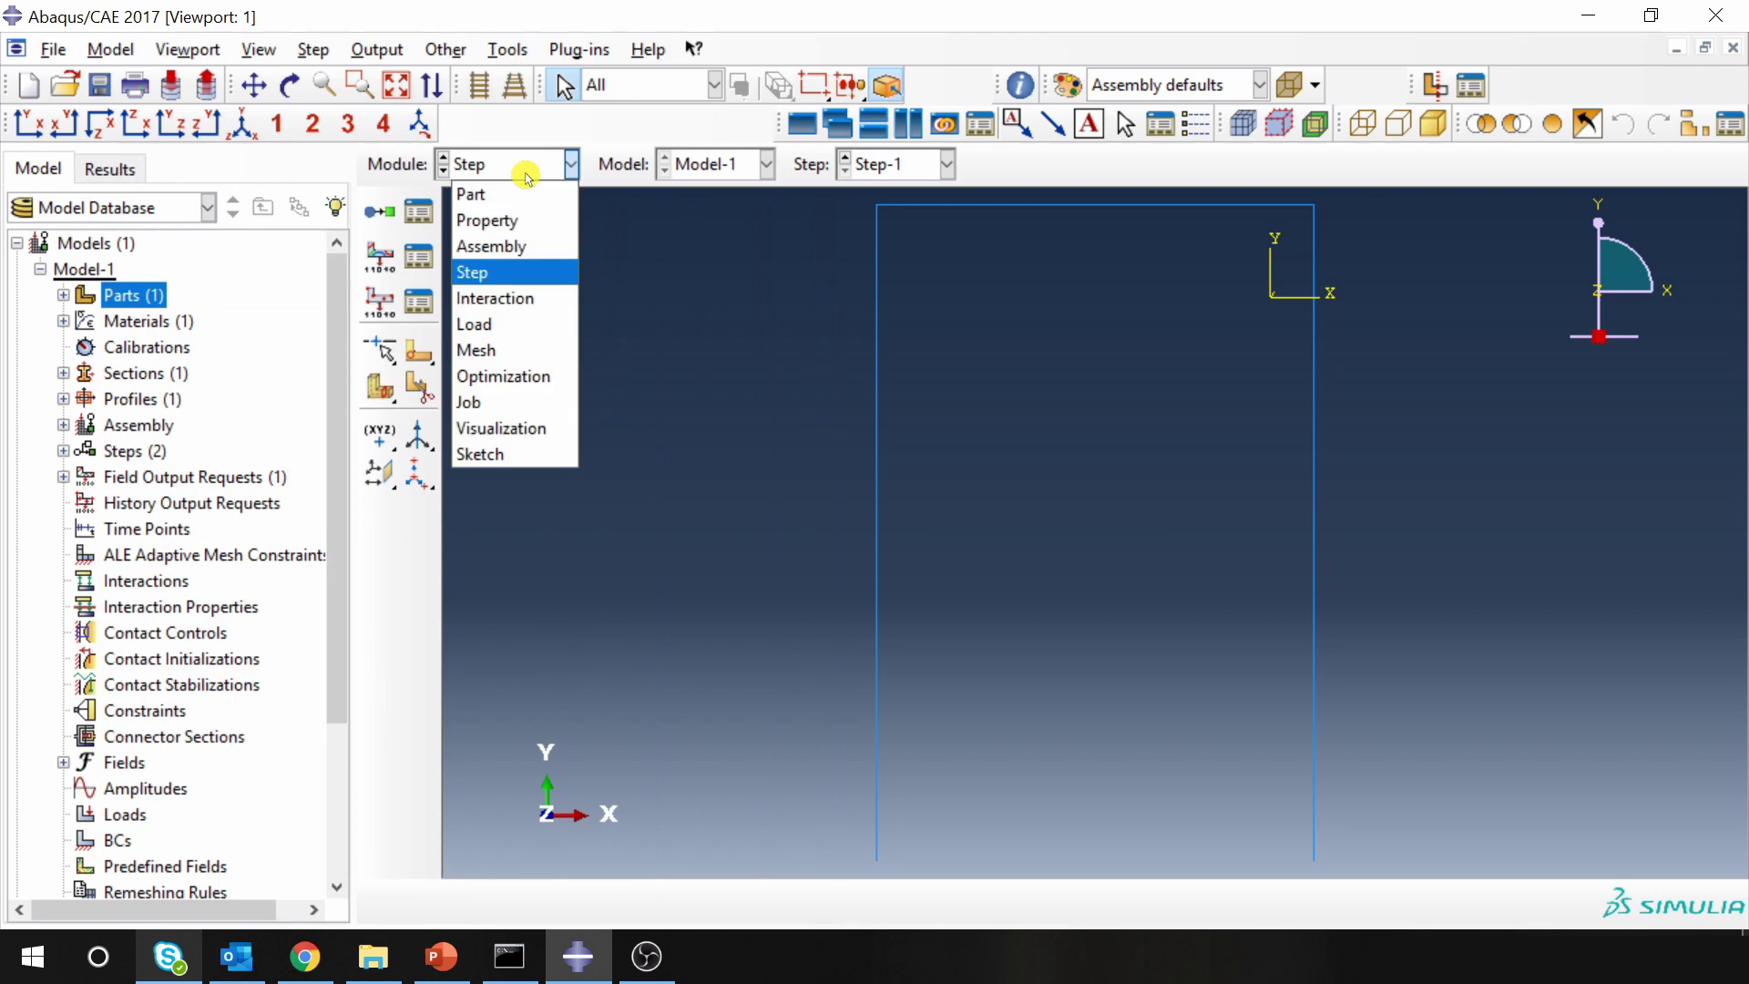
{"action": "left_click", "coordinate": [508, 327]}
{"action": "left_click", "coordinate": [398, 264]}
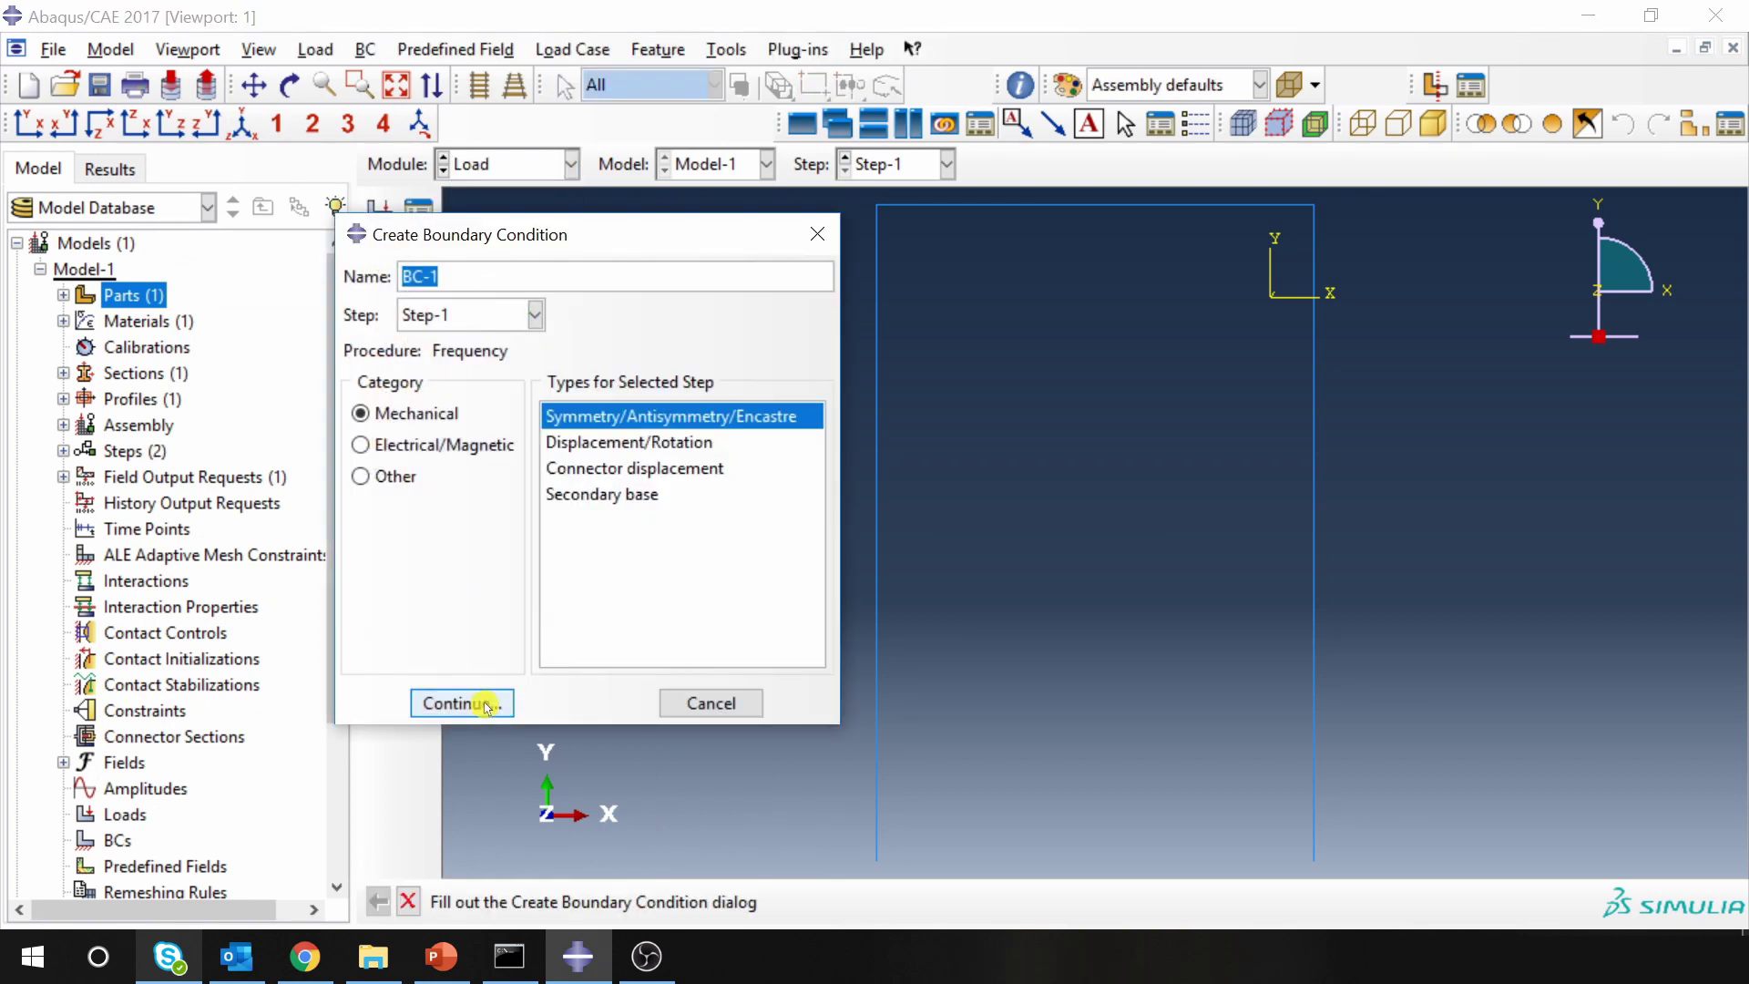
{"action": "left_click", "coordinate": [462, 704]}
{"action": "scroll", "coordinate": [764, 541], "scroll_direction": "down", "scroll_amount": 2}
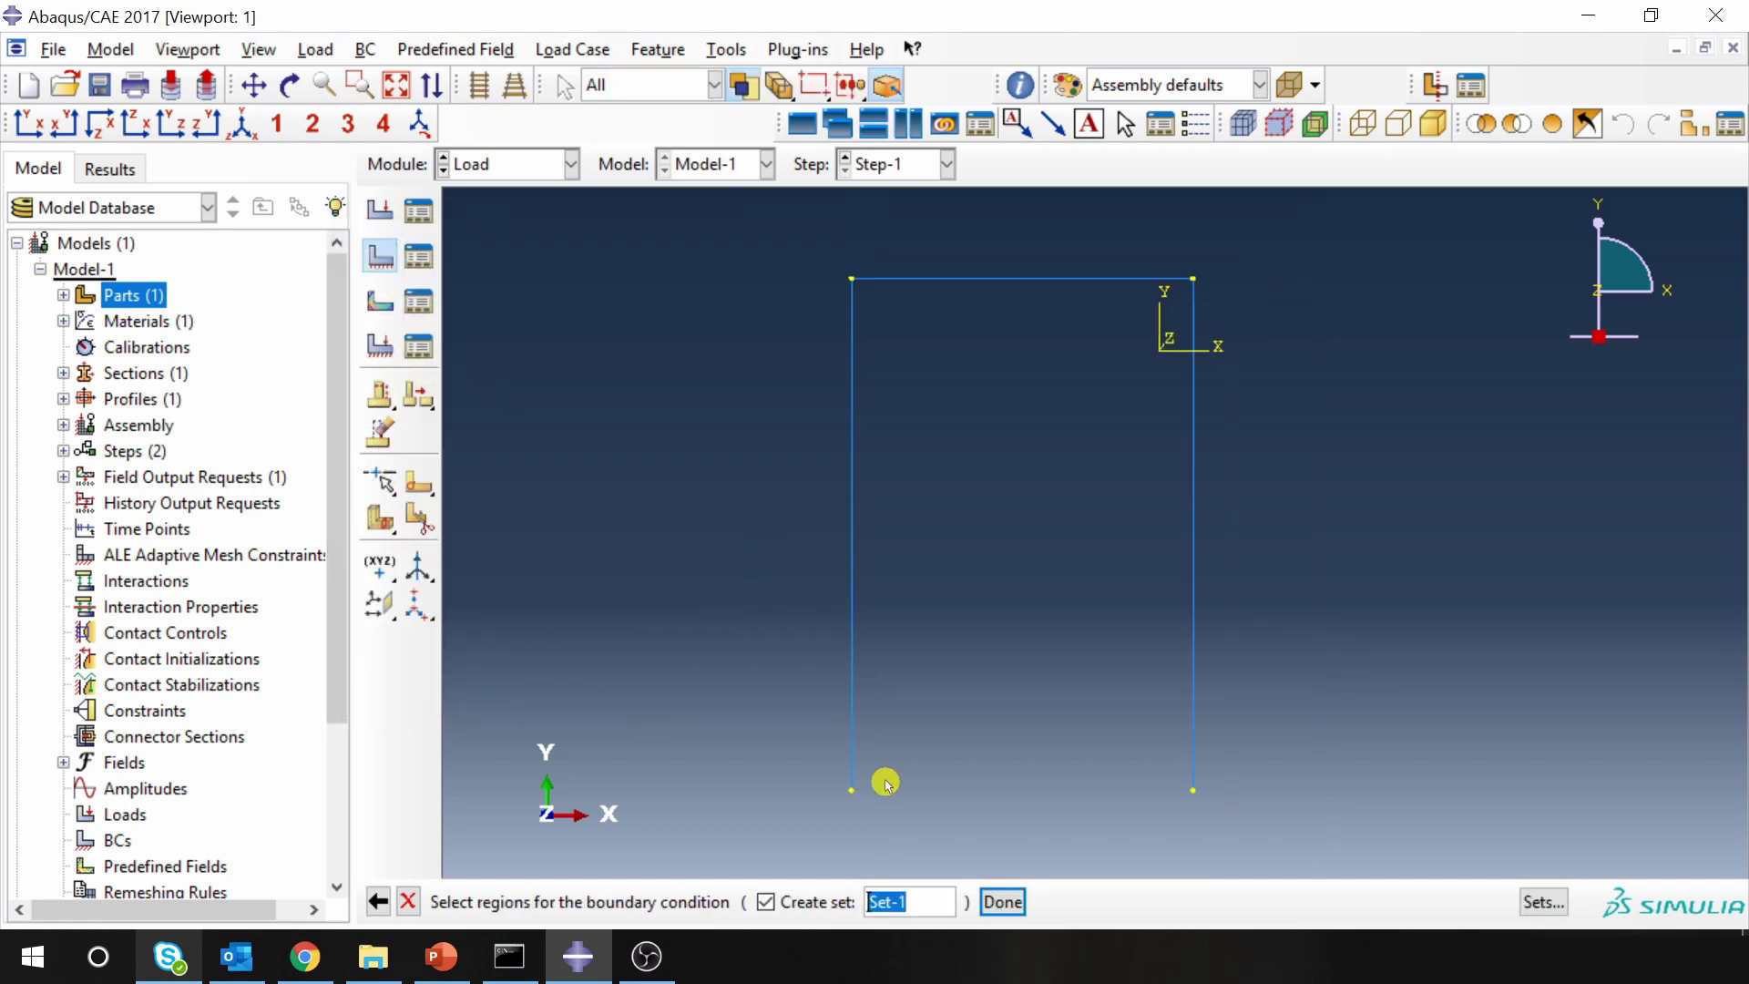
{"action": "left_click", "coordinate": [854, 790]}
{"action": "left_click", "coordinate": [1193, 790], "text": "shift"}
{"action": "middle_click", "coordinate": [664, 572]}
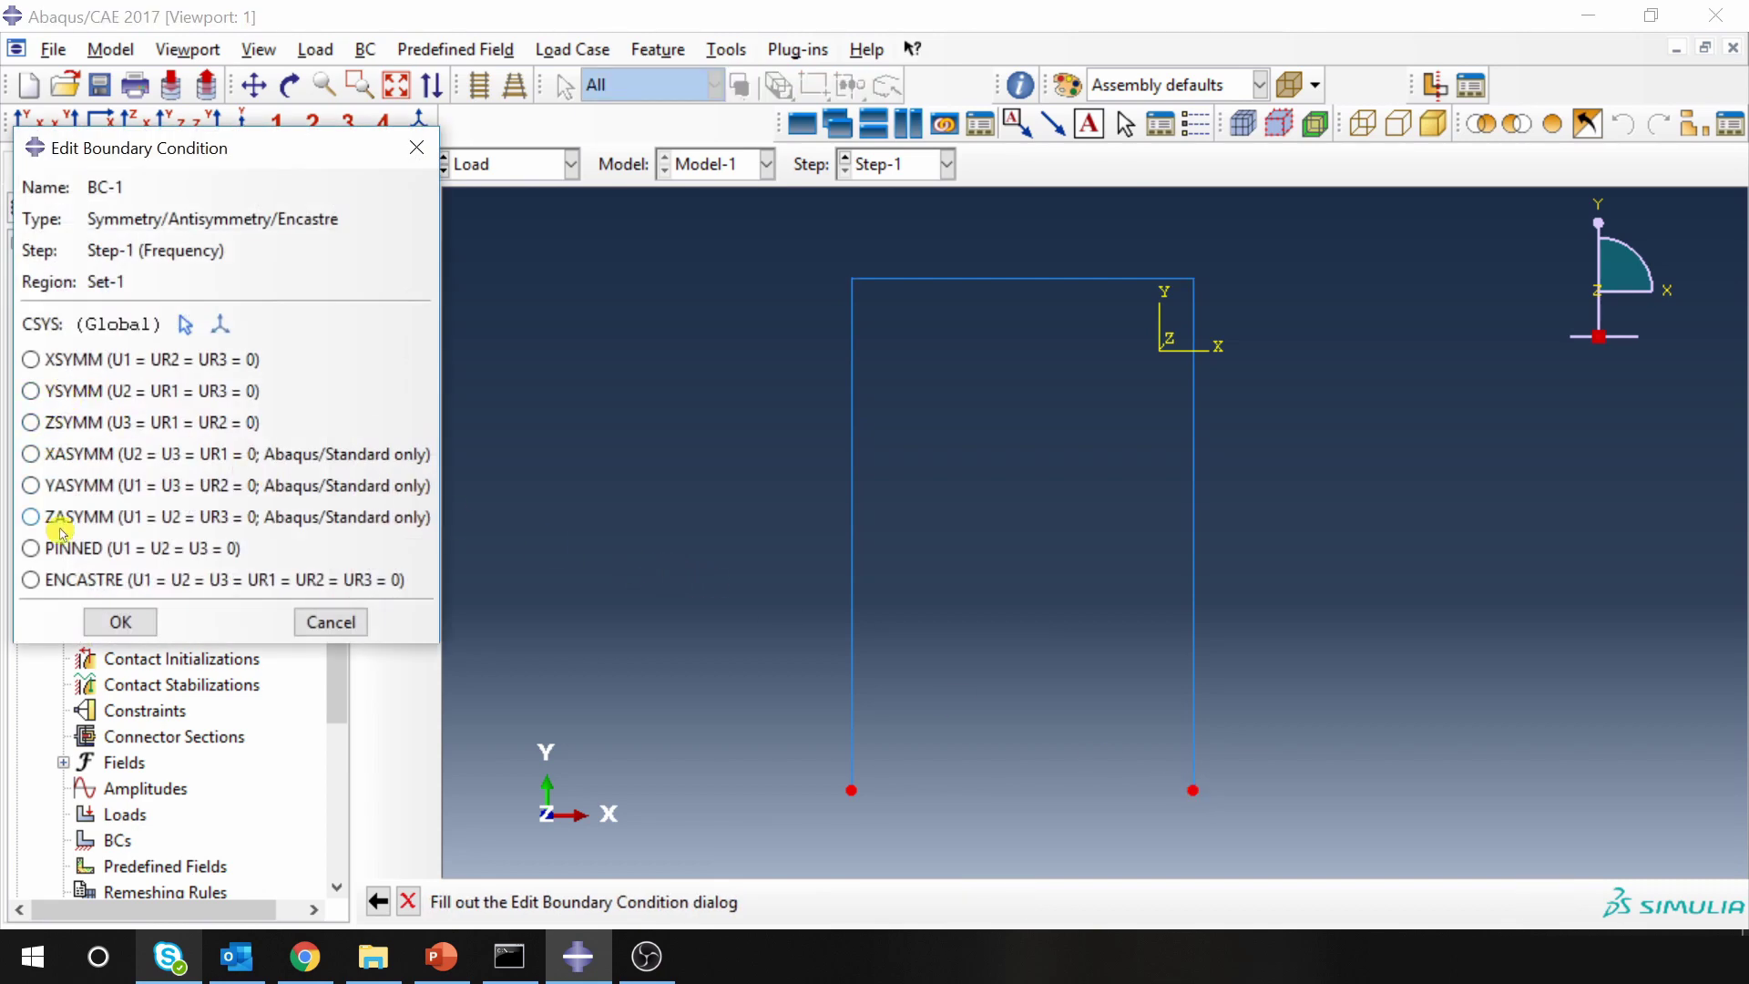
{"action": "left_click", "coordinate": [33, 581]}
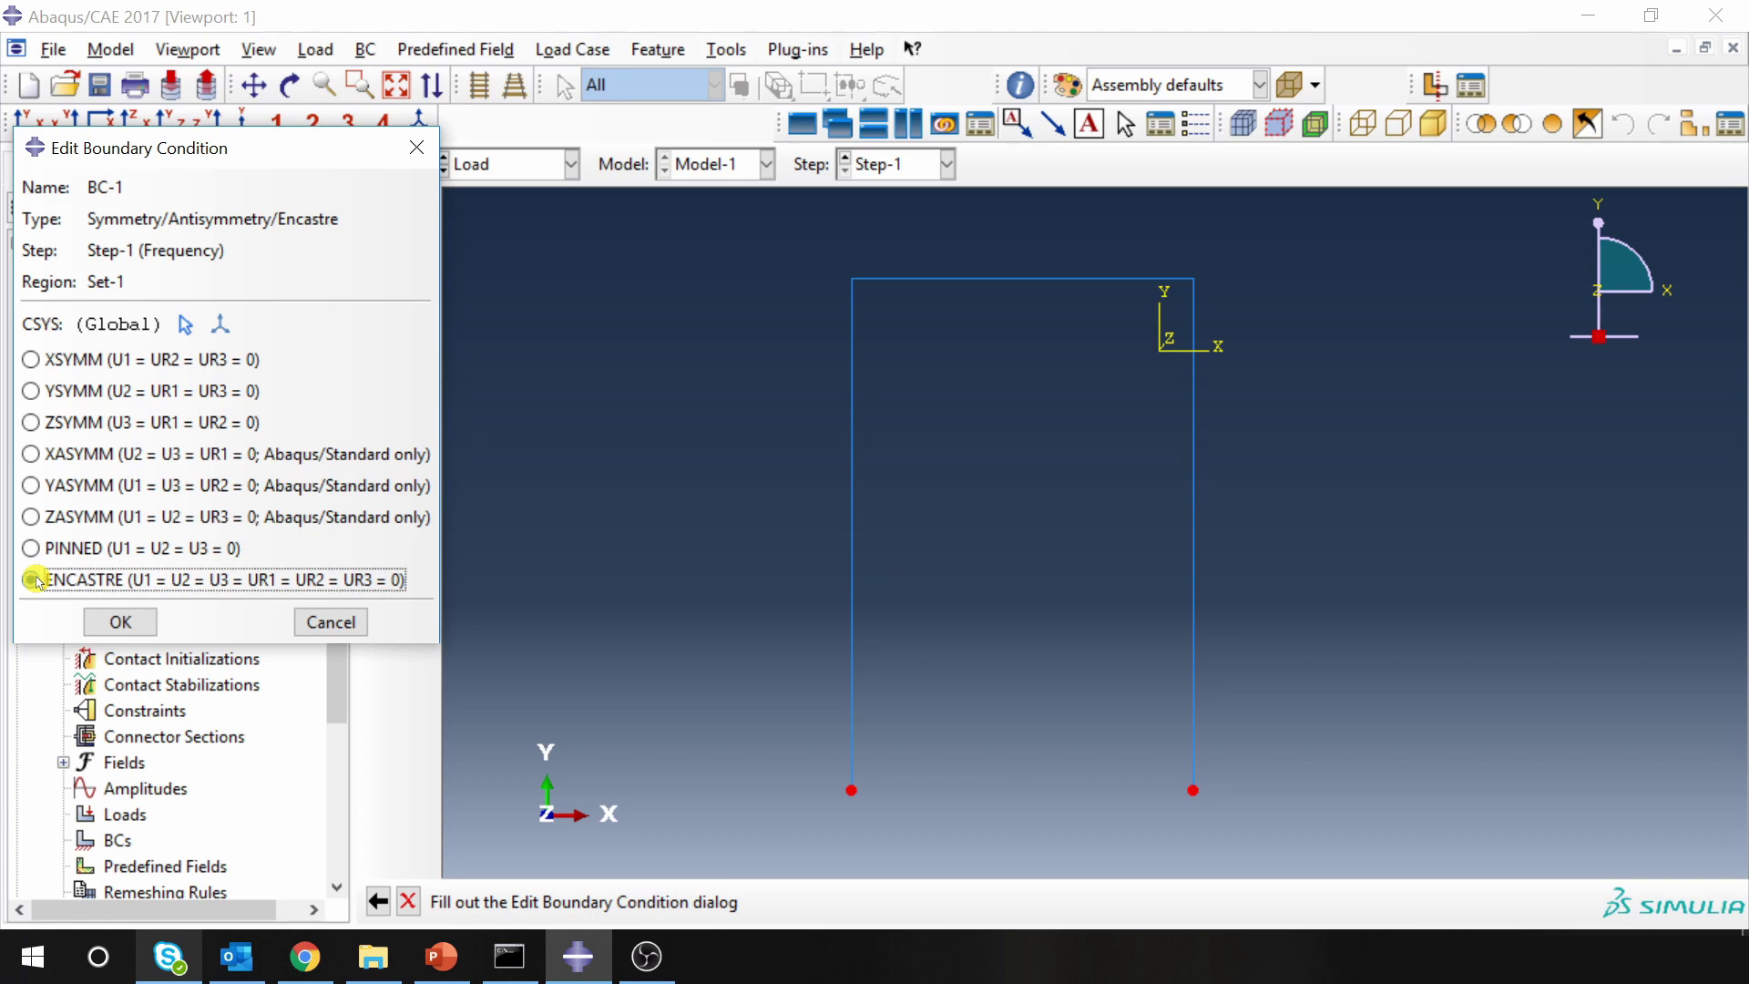
{"action": "left_click", "coordinate": [121, 623]}
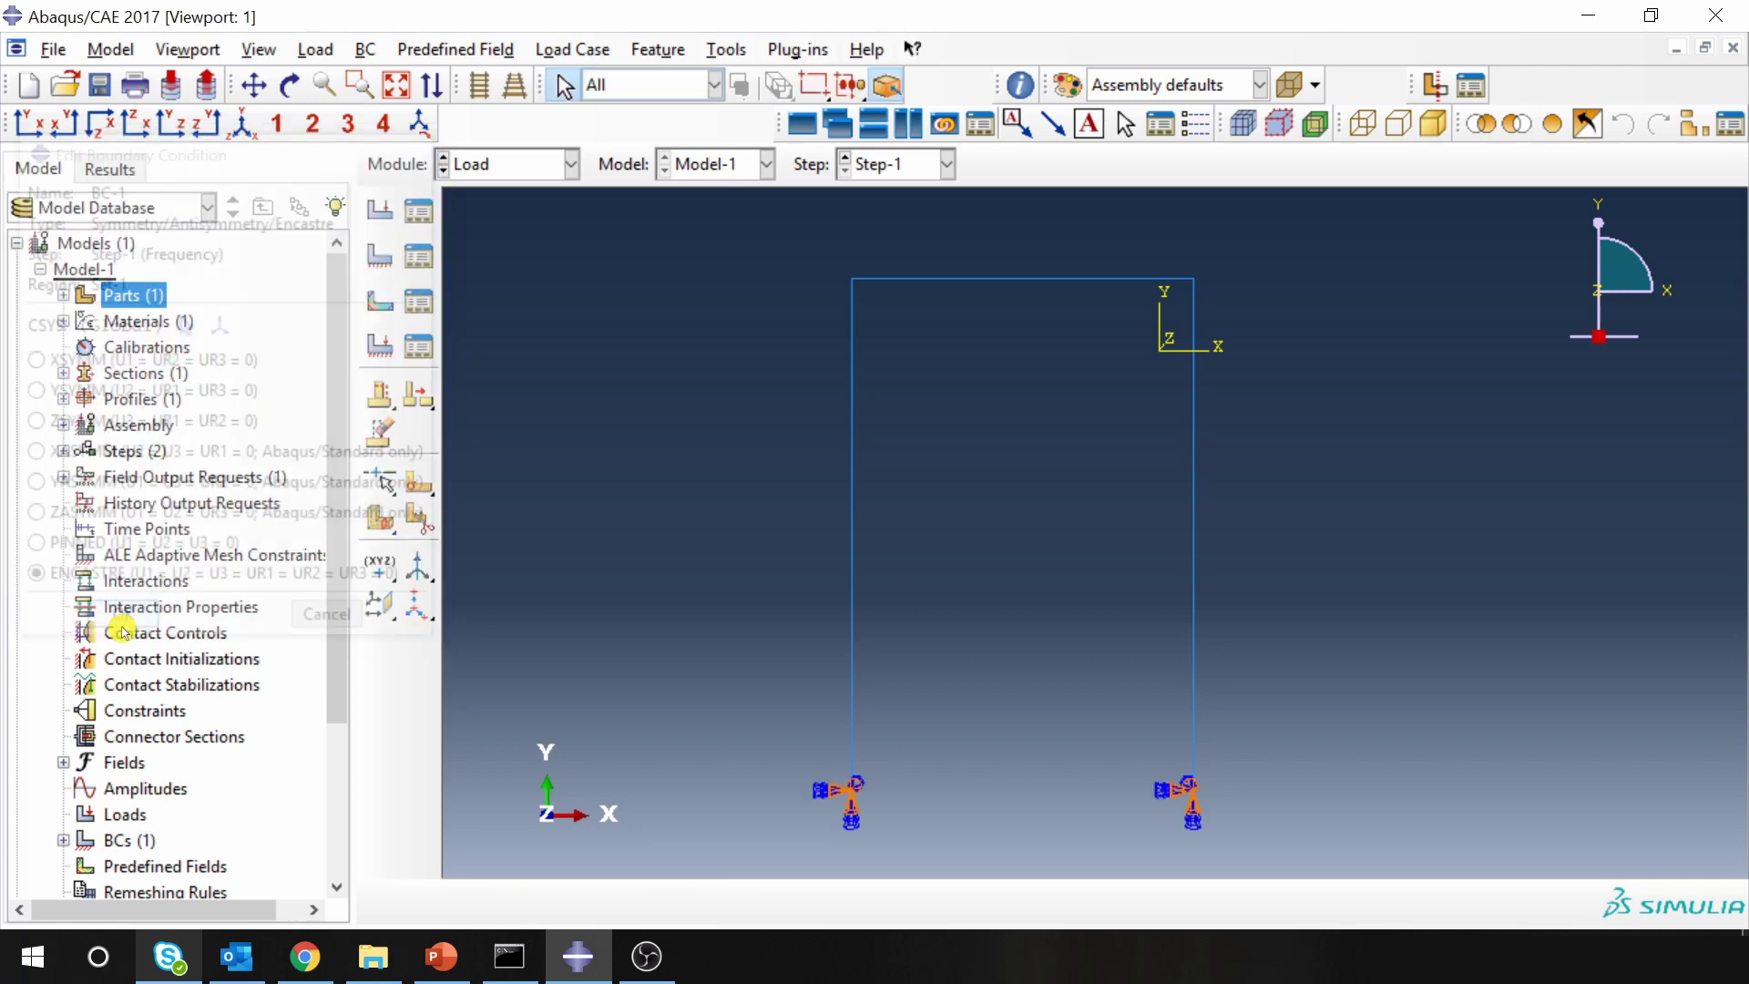
In the Mesh module, seed the Frame_dubai part with global size 5.
{"action": "left_click", "coordinate": [510, 175]}
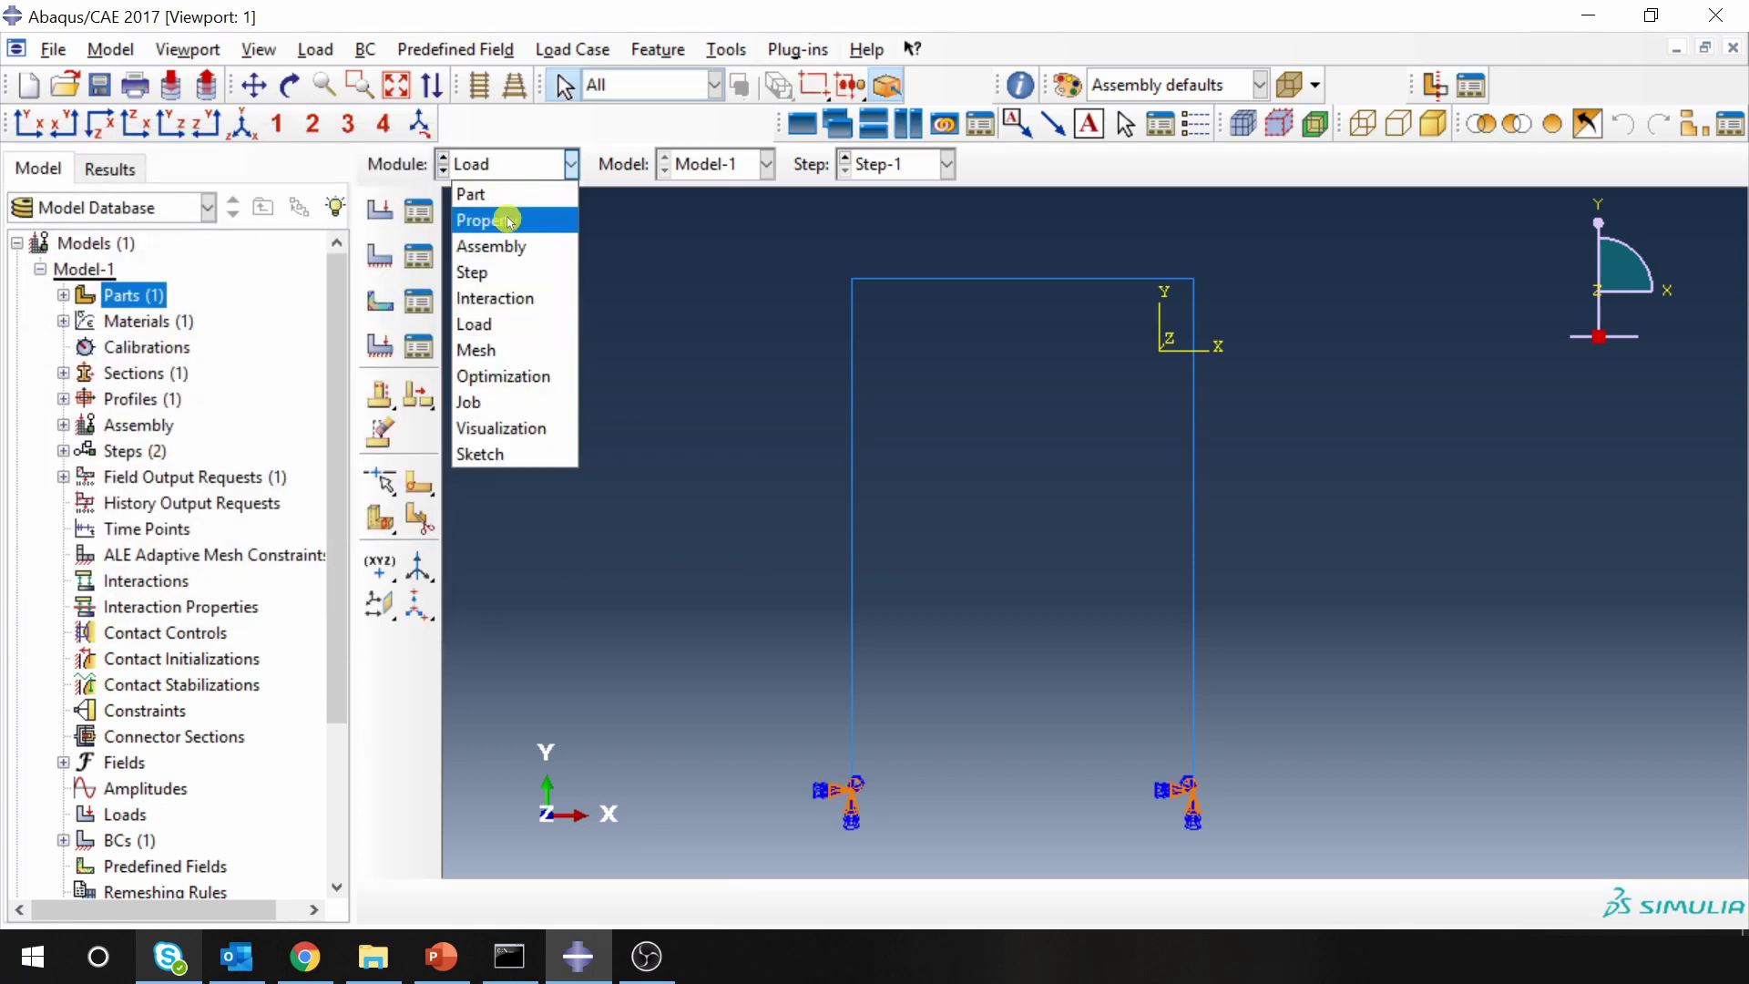
{"action": "left_click", "coordinate": [507, 350]}
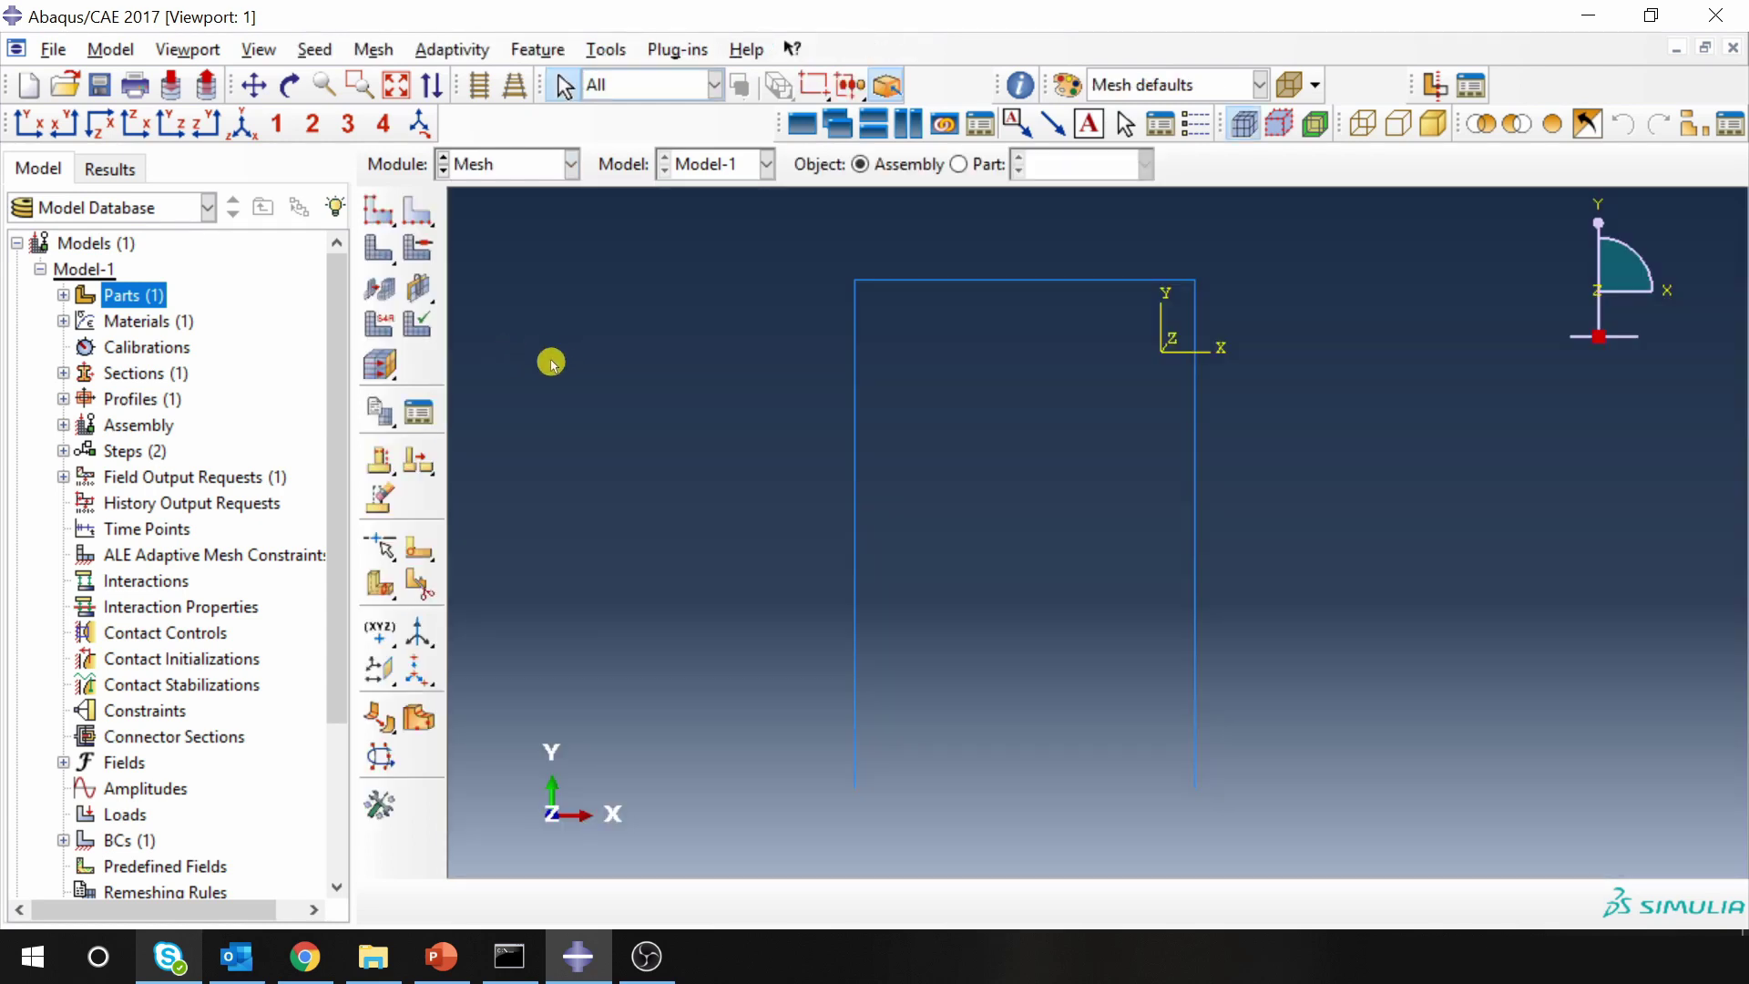
{"action": "left_click", "coordinate": [960, 167]}
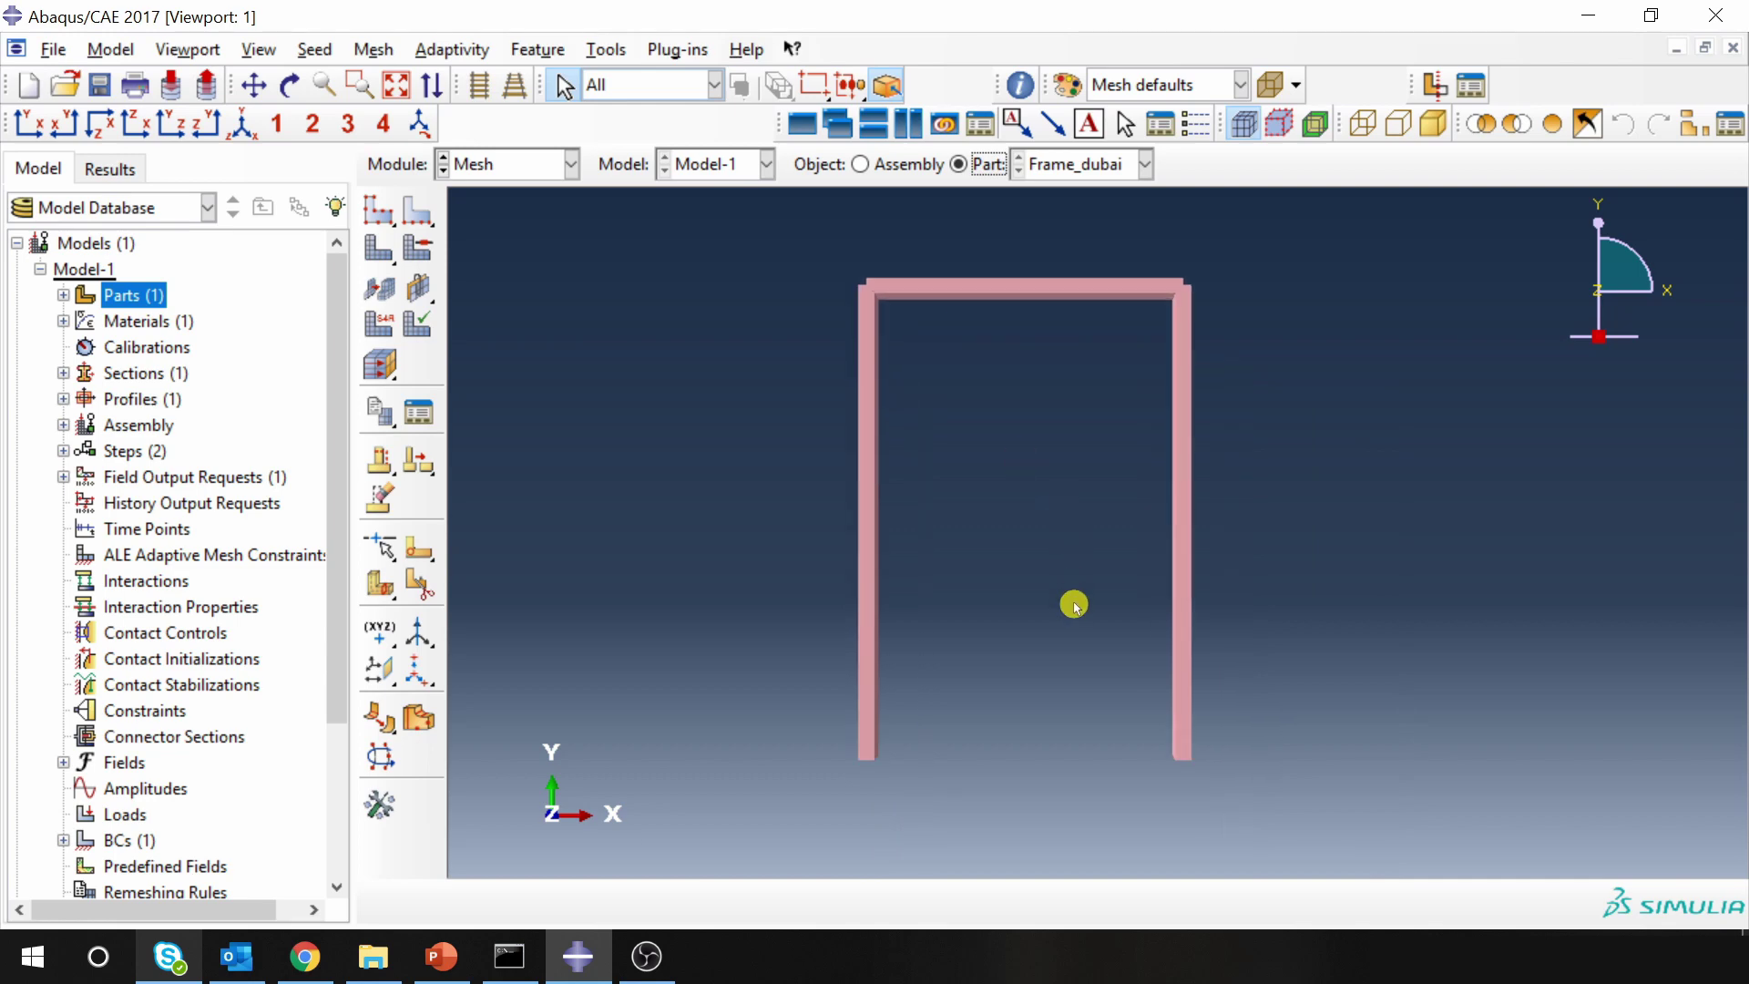
{"action": "left_click", "coordinate": [383, 213]}
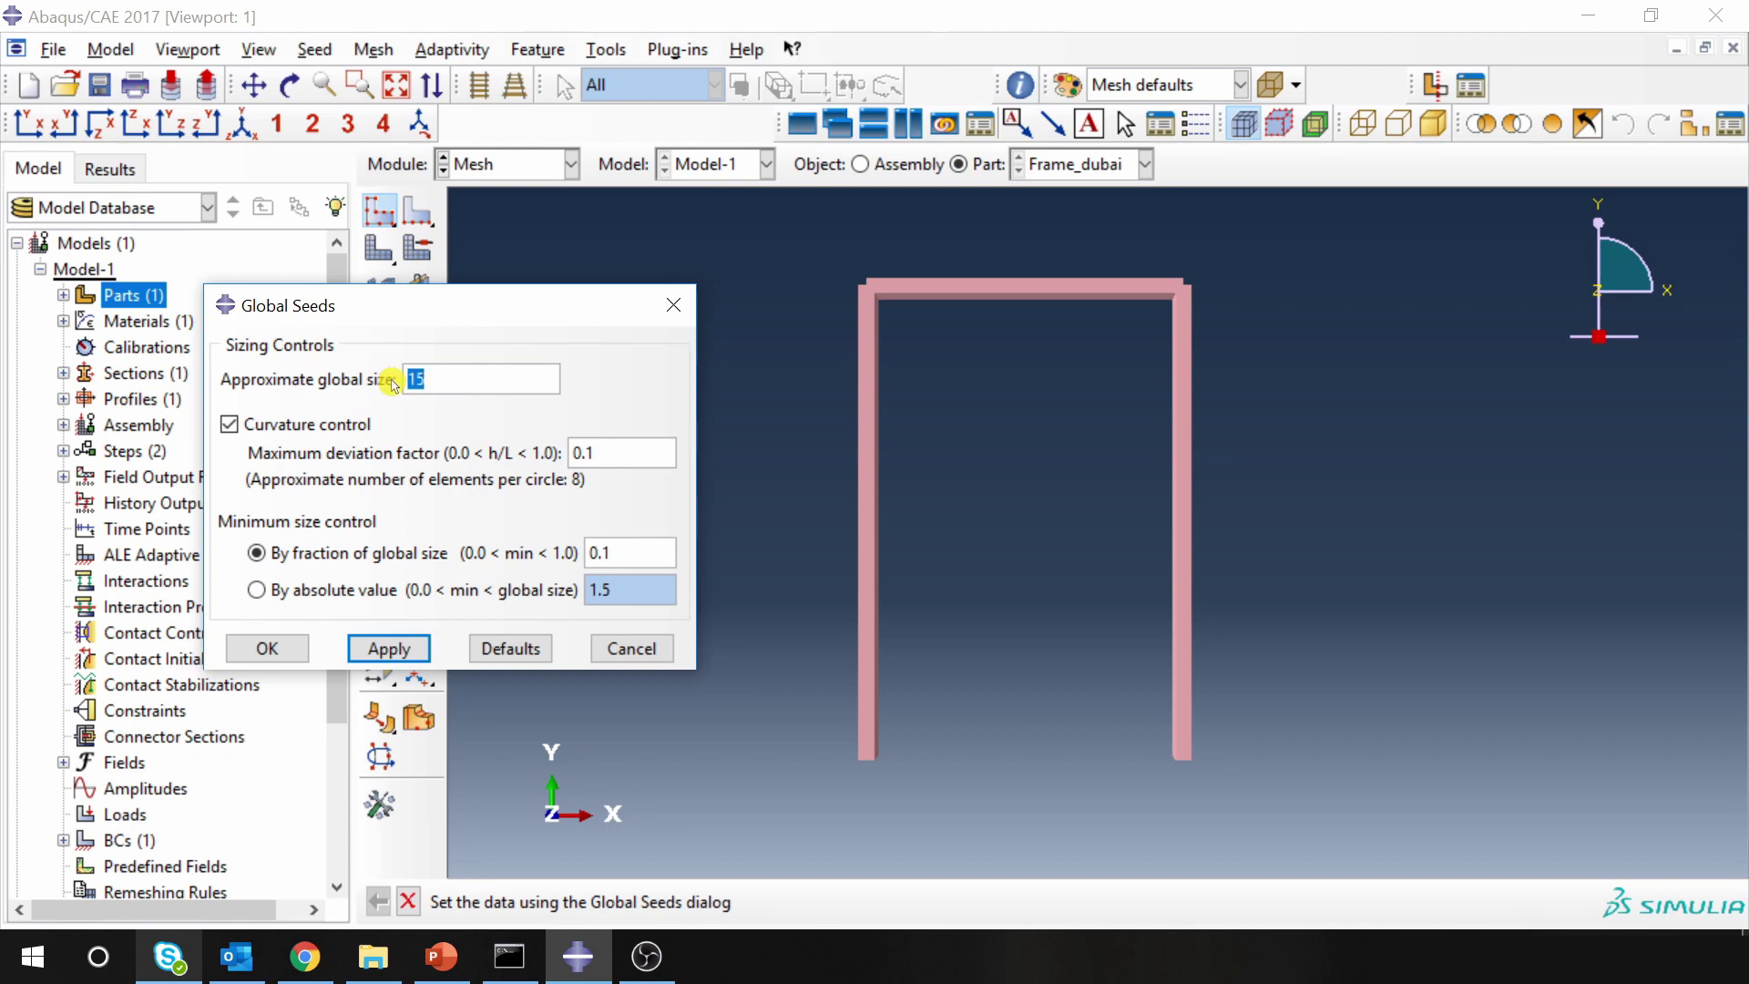
{"action": "type", "text": "5"}
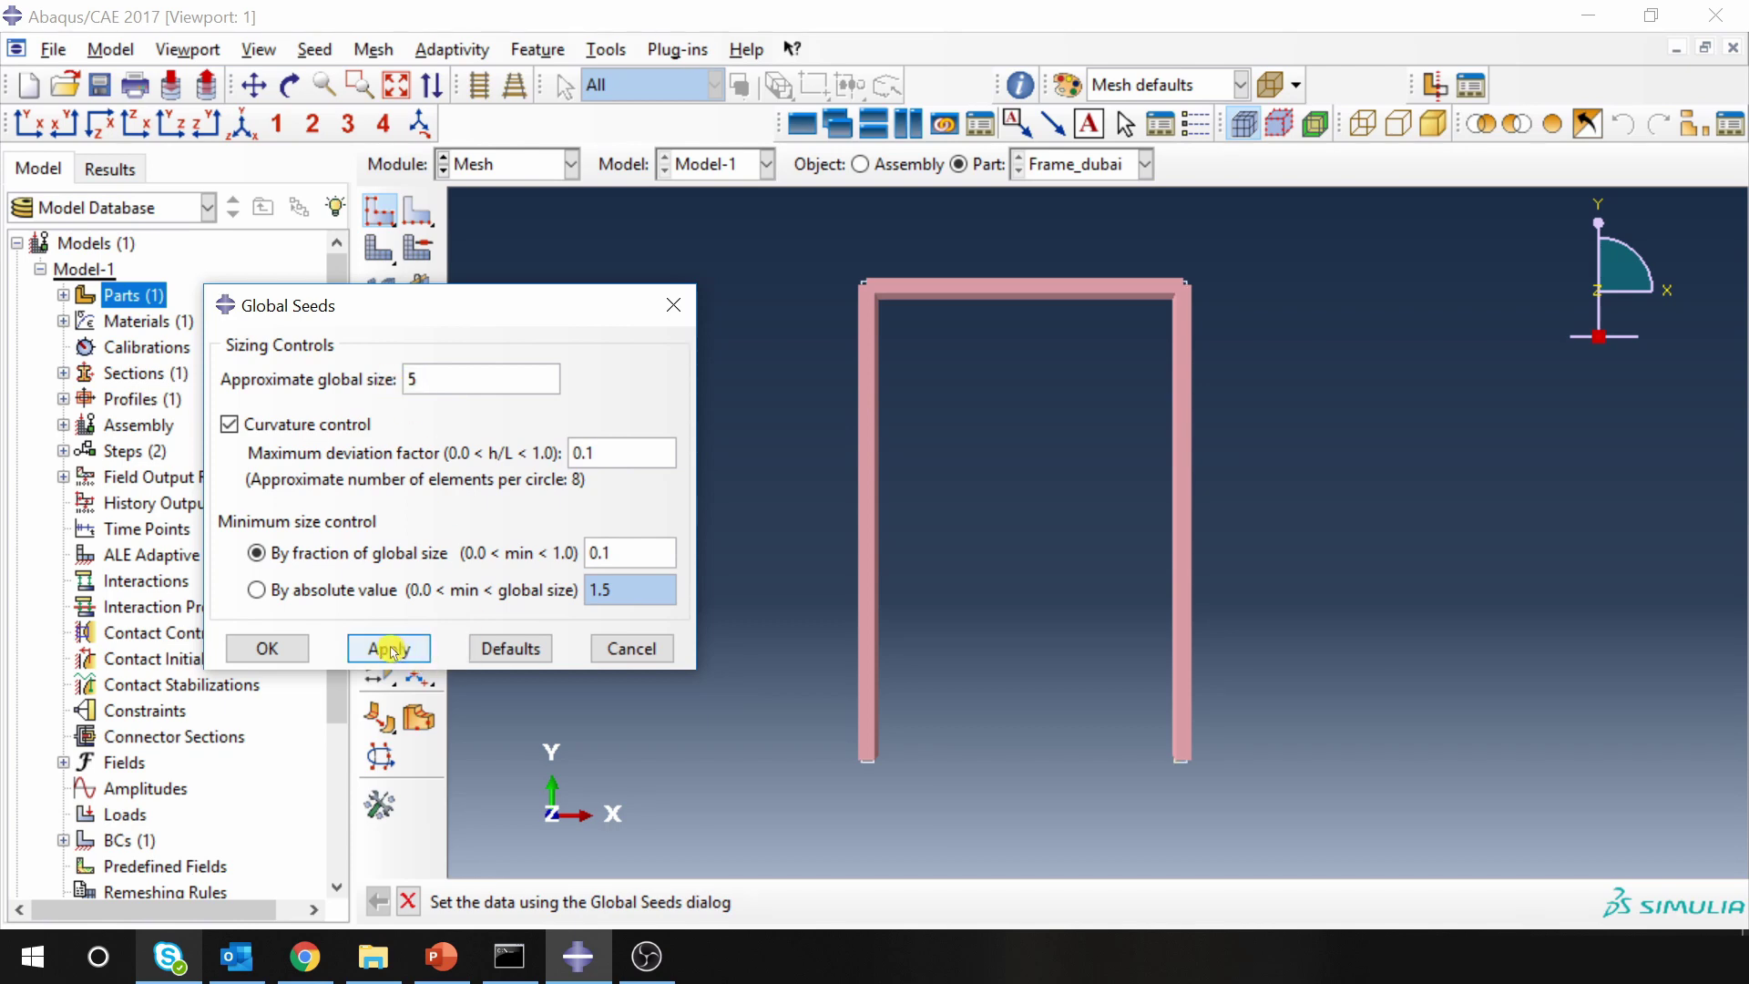
{"action": "left_click", "coordinate": [272, 650]}
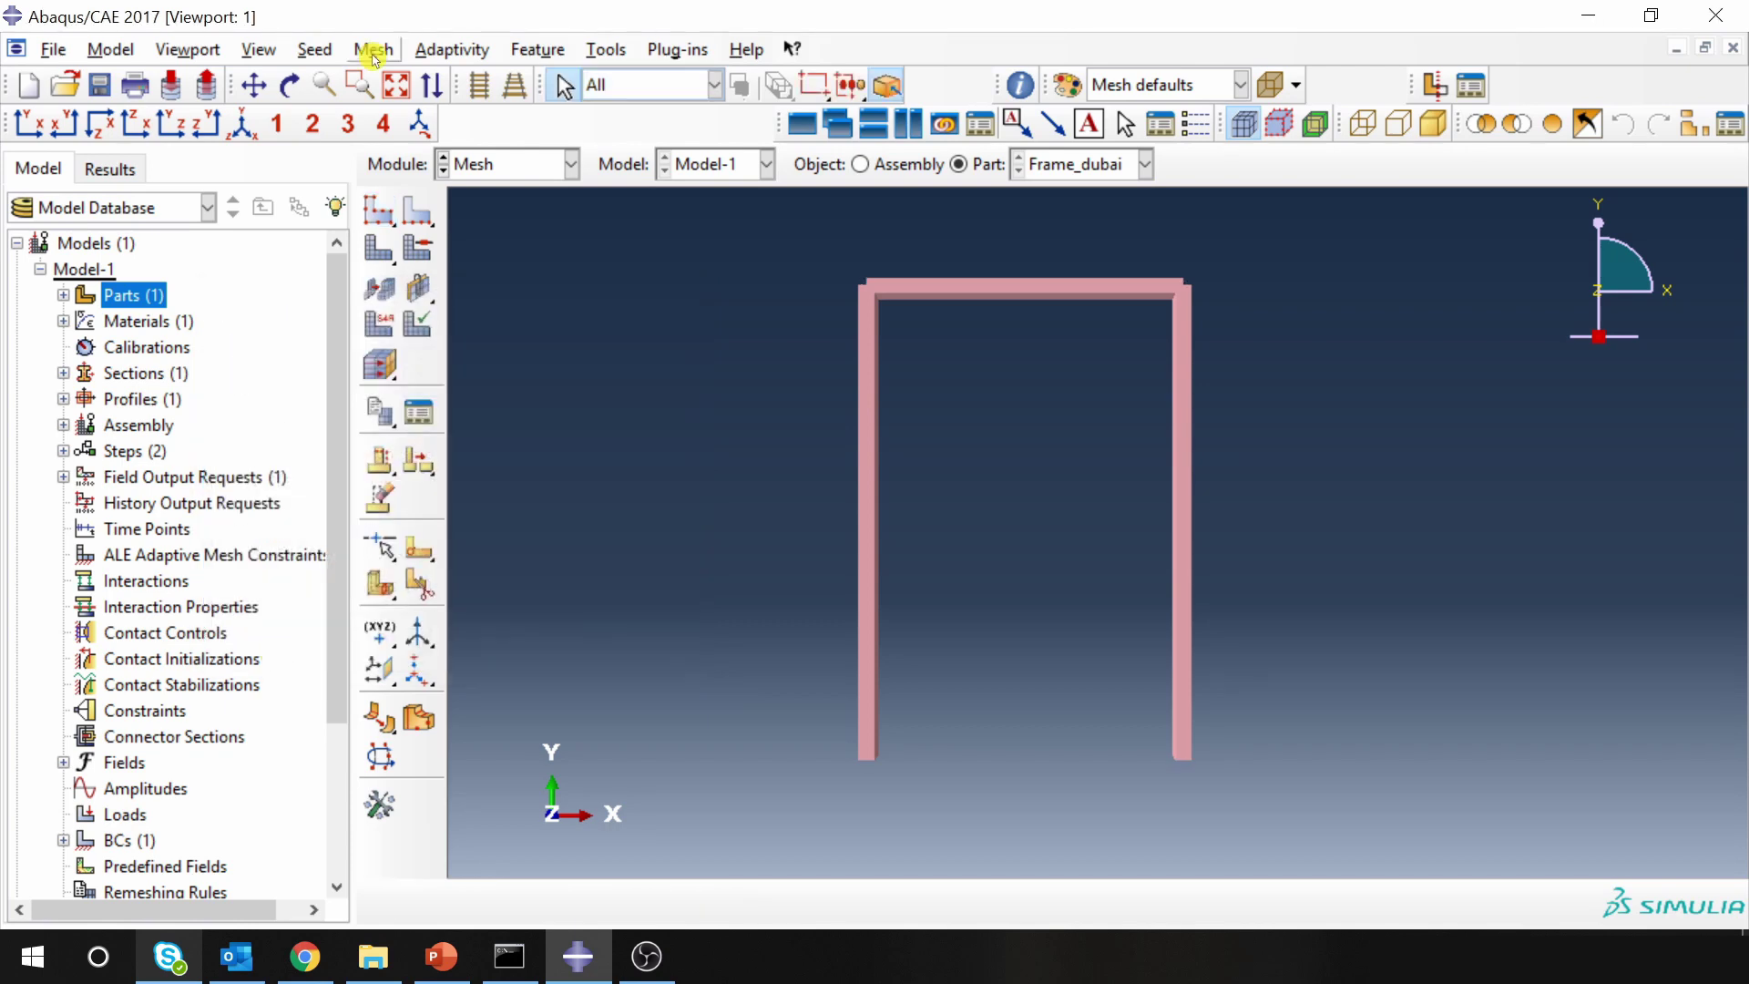
Assign B21 linear beam elements to the whole frame and mesh the part.
{"action": "left_click", "coordinate": [373, 52]}
{"action": "left_click", "coordinate": [410, 130]}
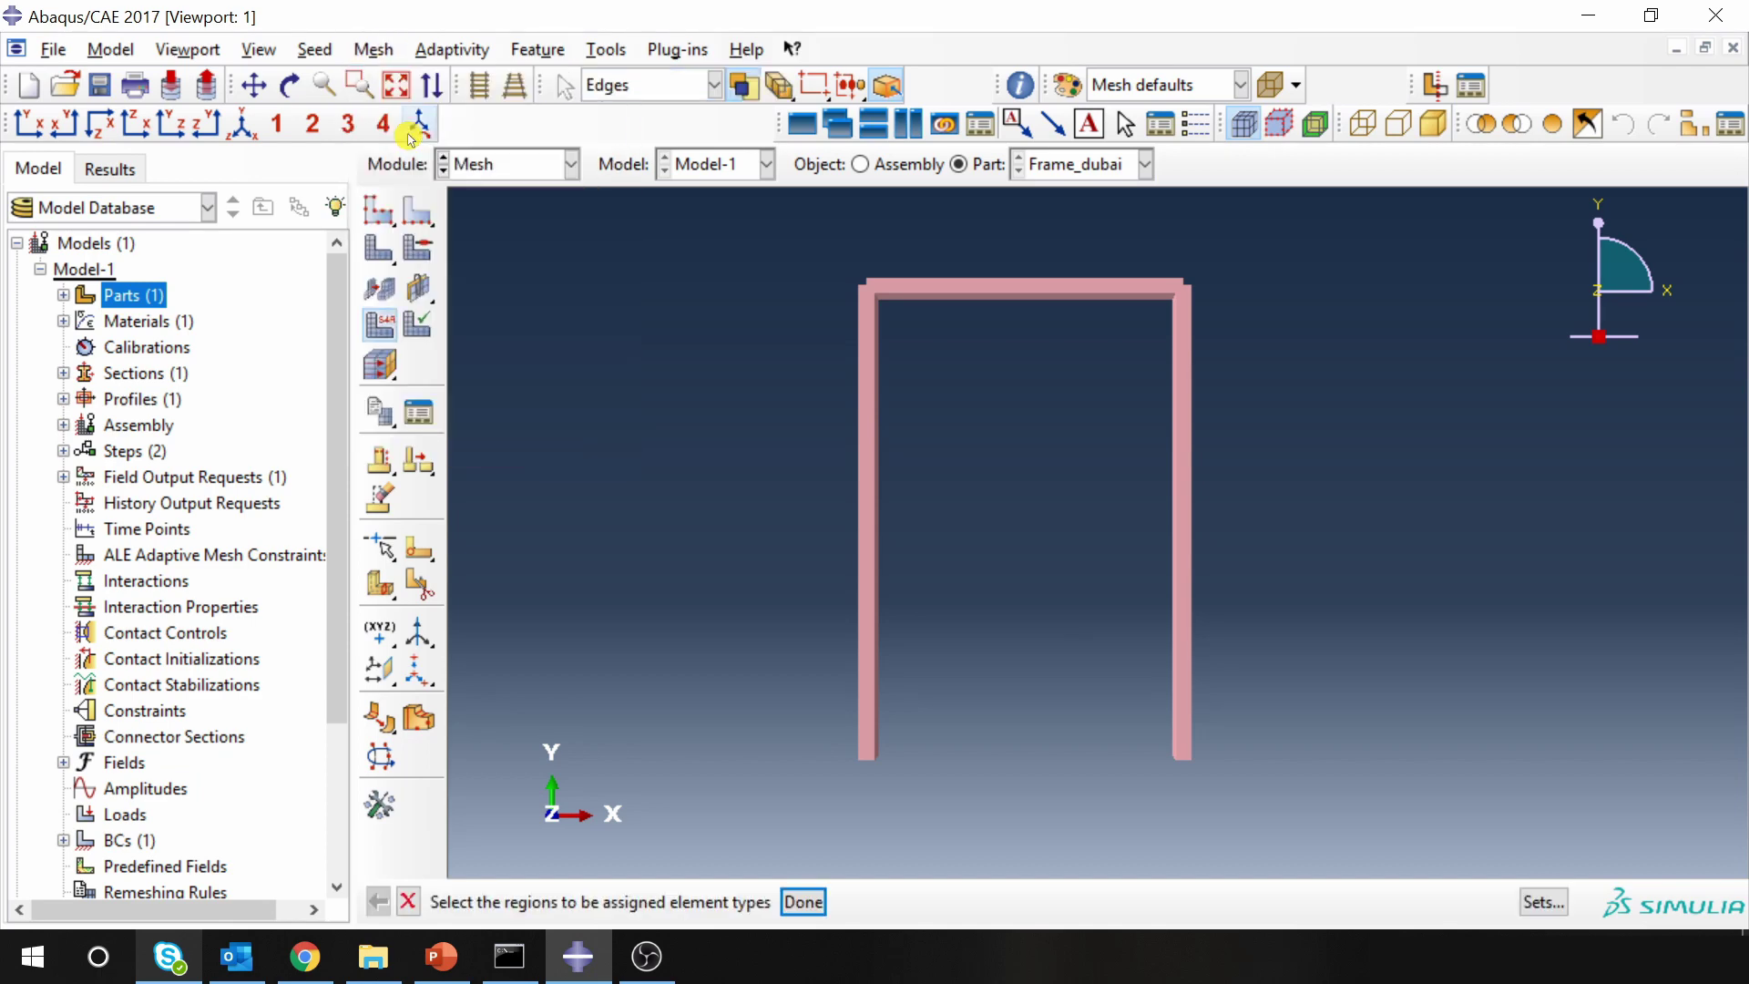
{"action": "left_click_drag", "start_coordinate": [754, 223], "coordinate": [1297, 808]}
{"action": "middle_click", "coordinate": [1353, 679]}
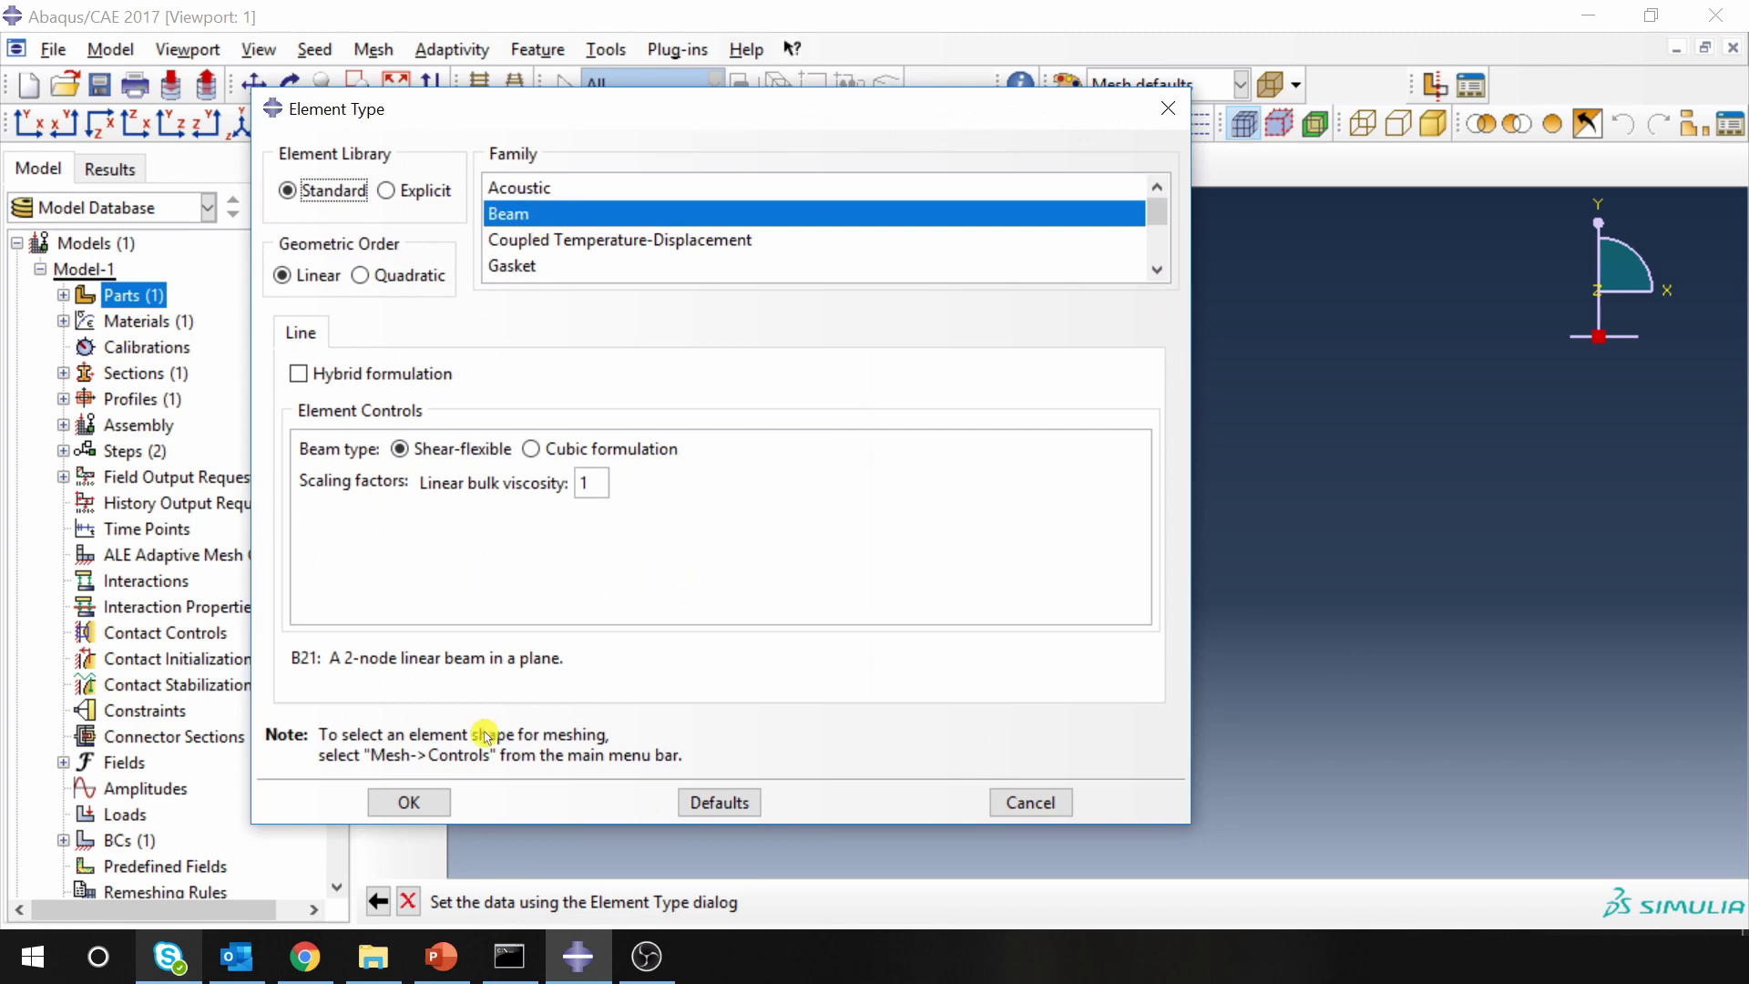
{"action": "left_click", "coordinate": [408, 802]}
{"action": "left_click", "coordinate": [381, 252]}
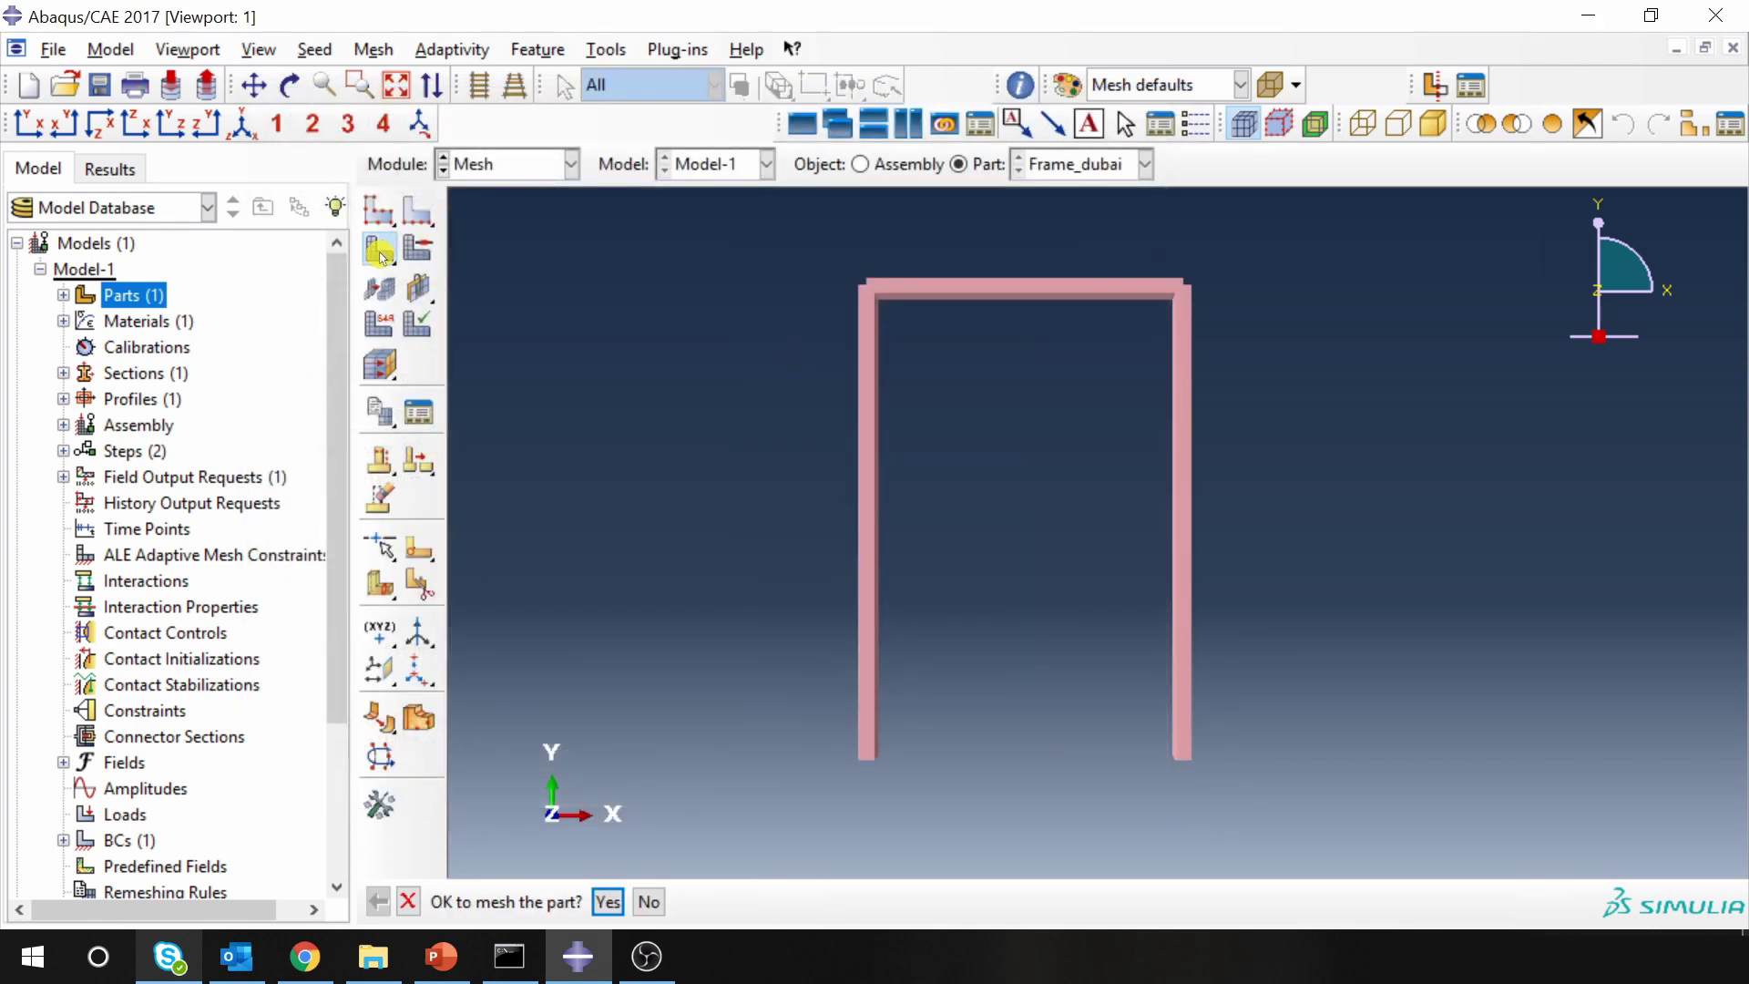
{"action": "left_click", "coordinate": [609, 902]}
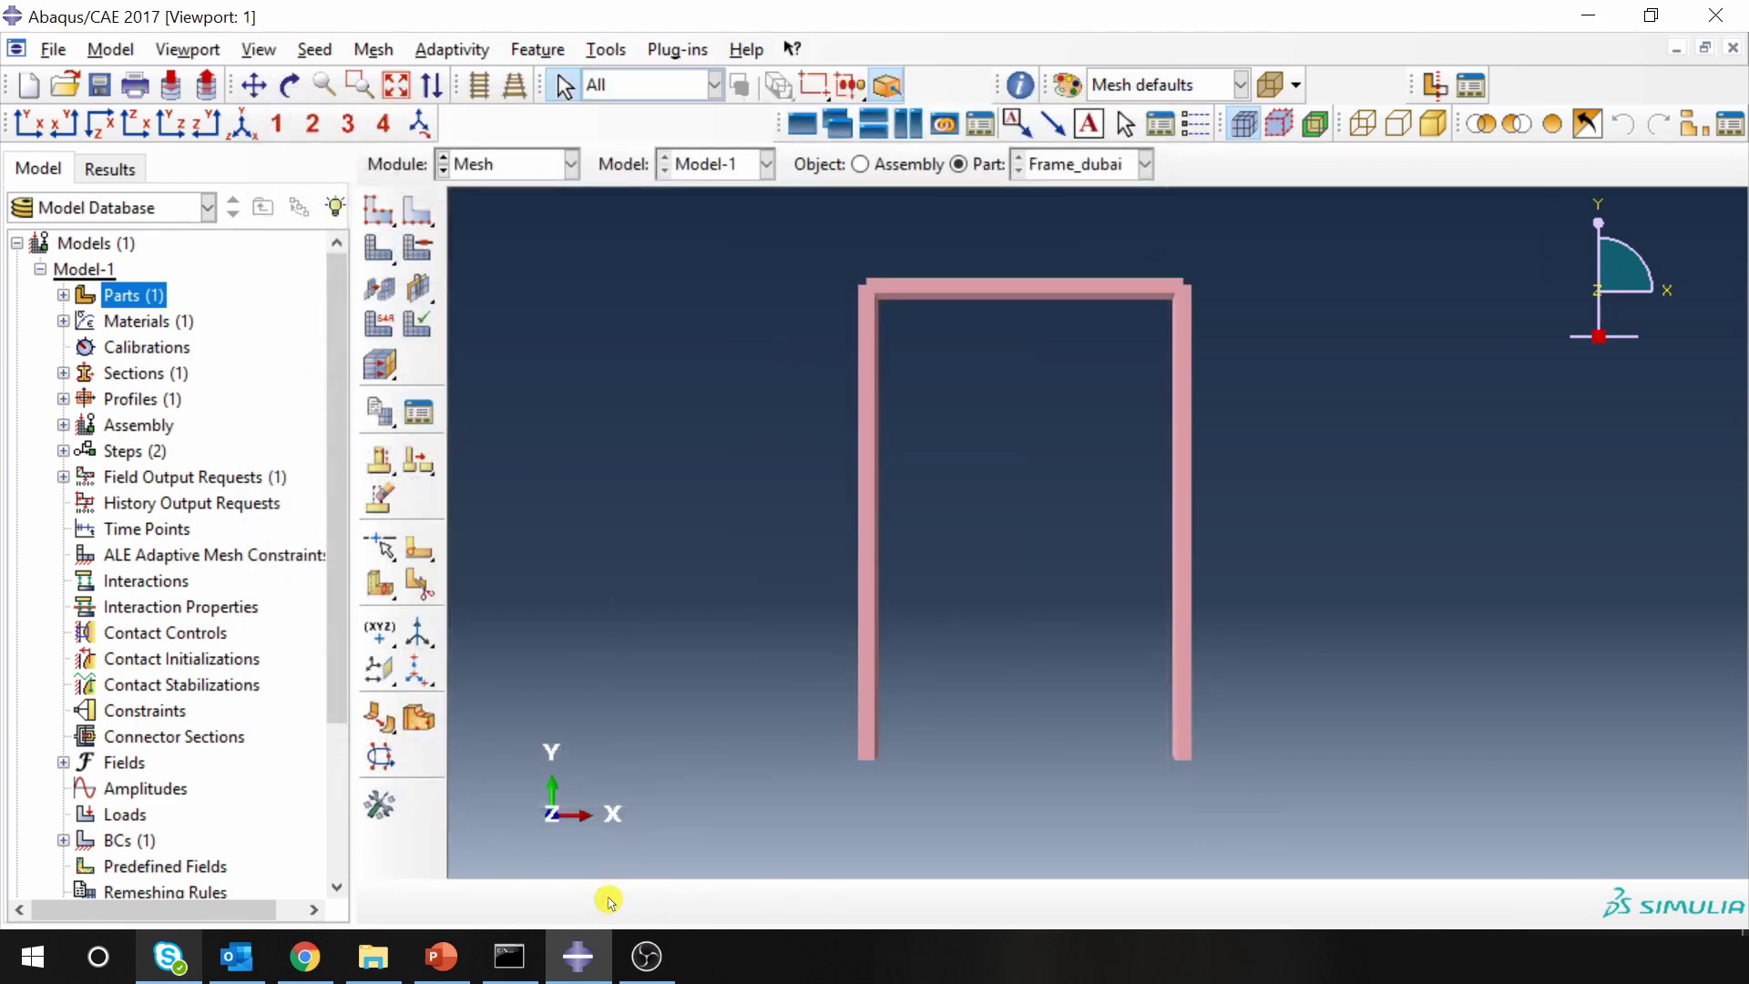
{"action": "left_click", "coordinate": [560, 164]}
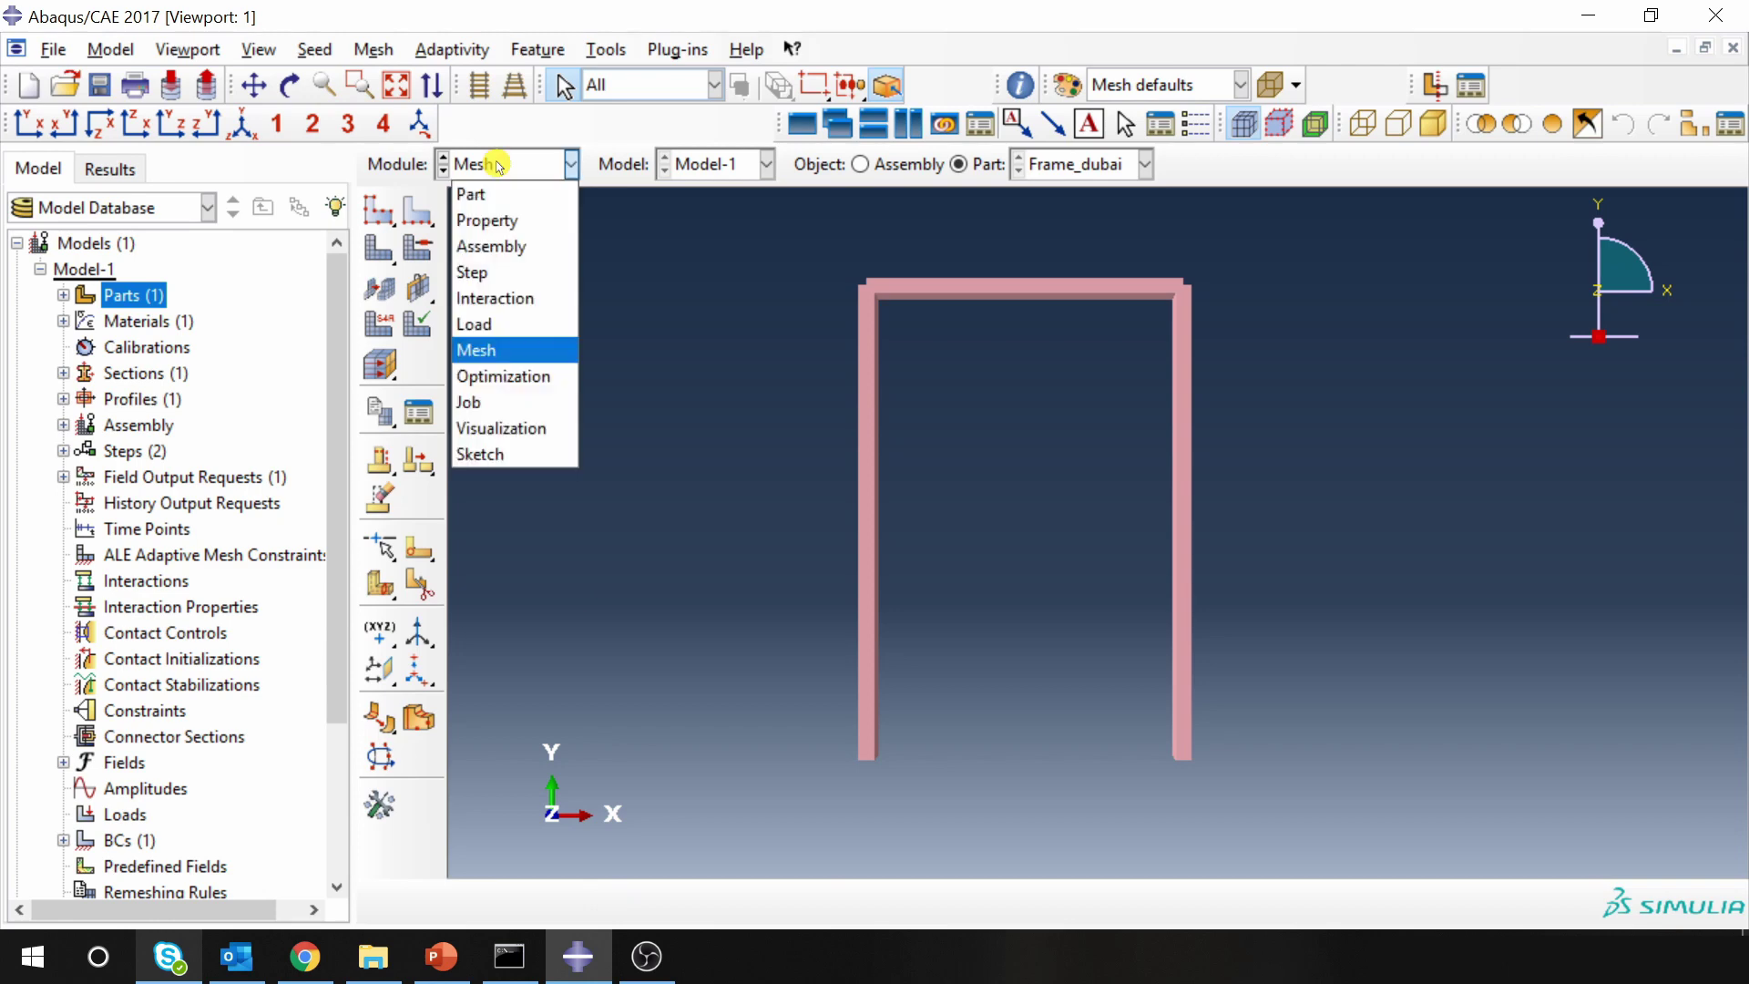
In the Job module, create a job named Dubai_frame with default settings.
{"action": "left_click", "coordinate": [509, 404]}
{"action": "scroll", "coordinate": [168, 808], "scroll_direction": "down", "scroll_amount": 3}
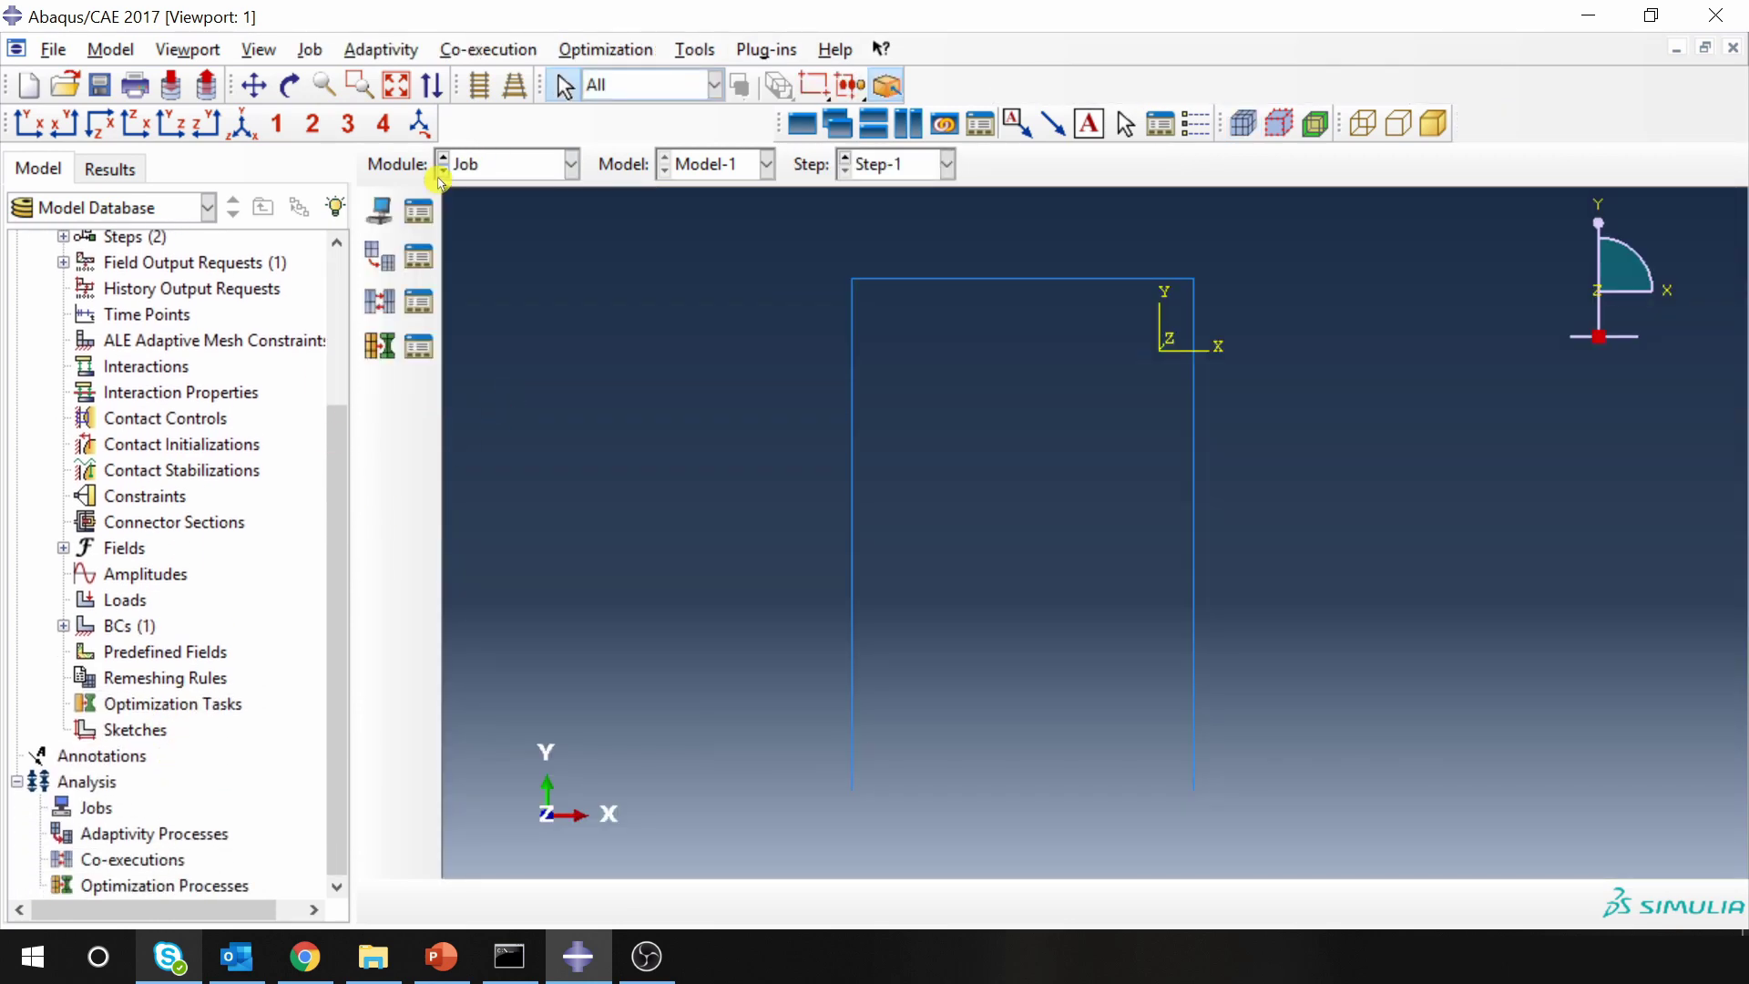
{"action": "left_click", "coordinate": [379, 212]}
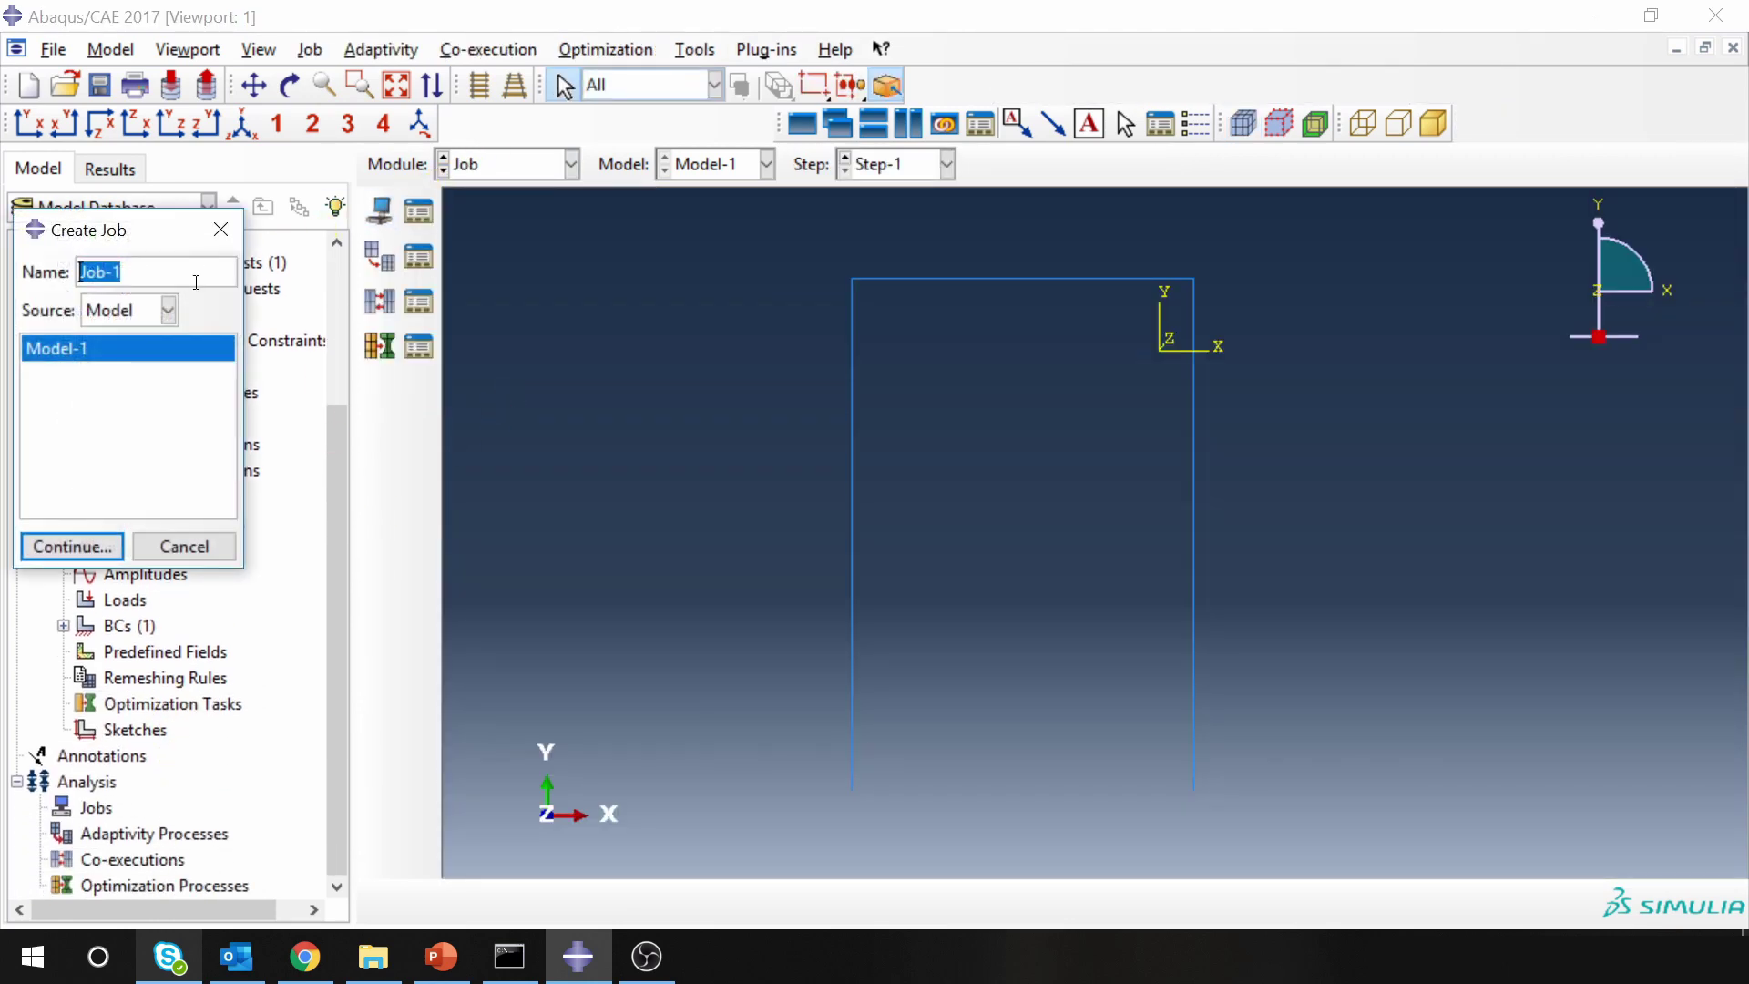
{"action": "type", "text": "Dubai_frame"}
{"action": "left_click", "coordinate": [106, 545]}
{"action": "left_click", "coordinate": [328, 700]}
Submit the Dubai_frame job and open its monitor to follow the analysis.
{"action": "left_click", "coordinate": [41, 808]}
{"action": "left_click", "coordinate": [96, 832]}
{"action": "right_click", "coordinate": [96, 832]}
{"action": "left_click", "coordinate": [213, 775]}
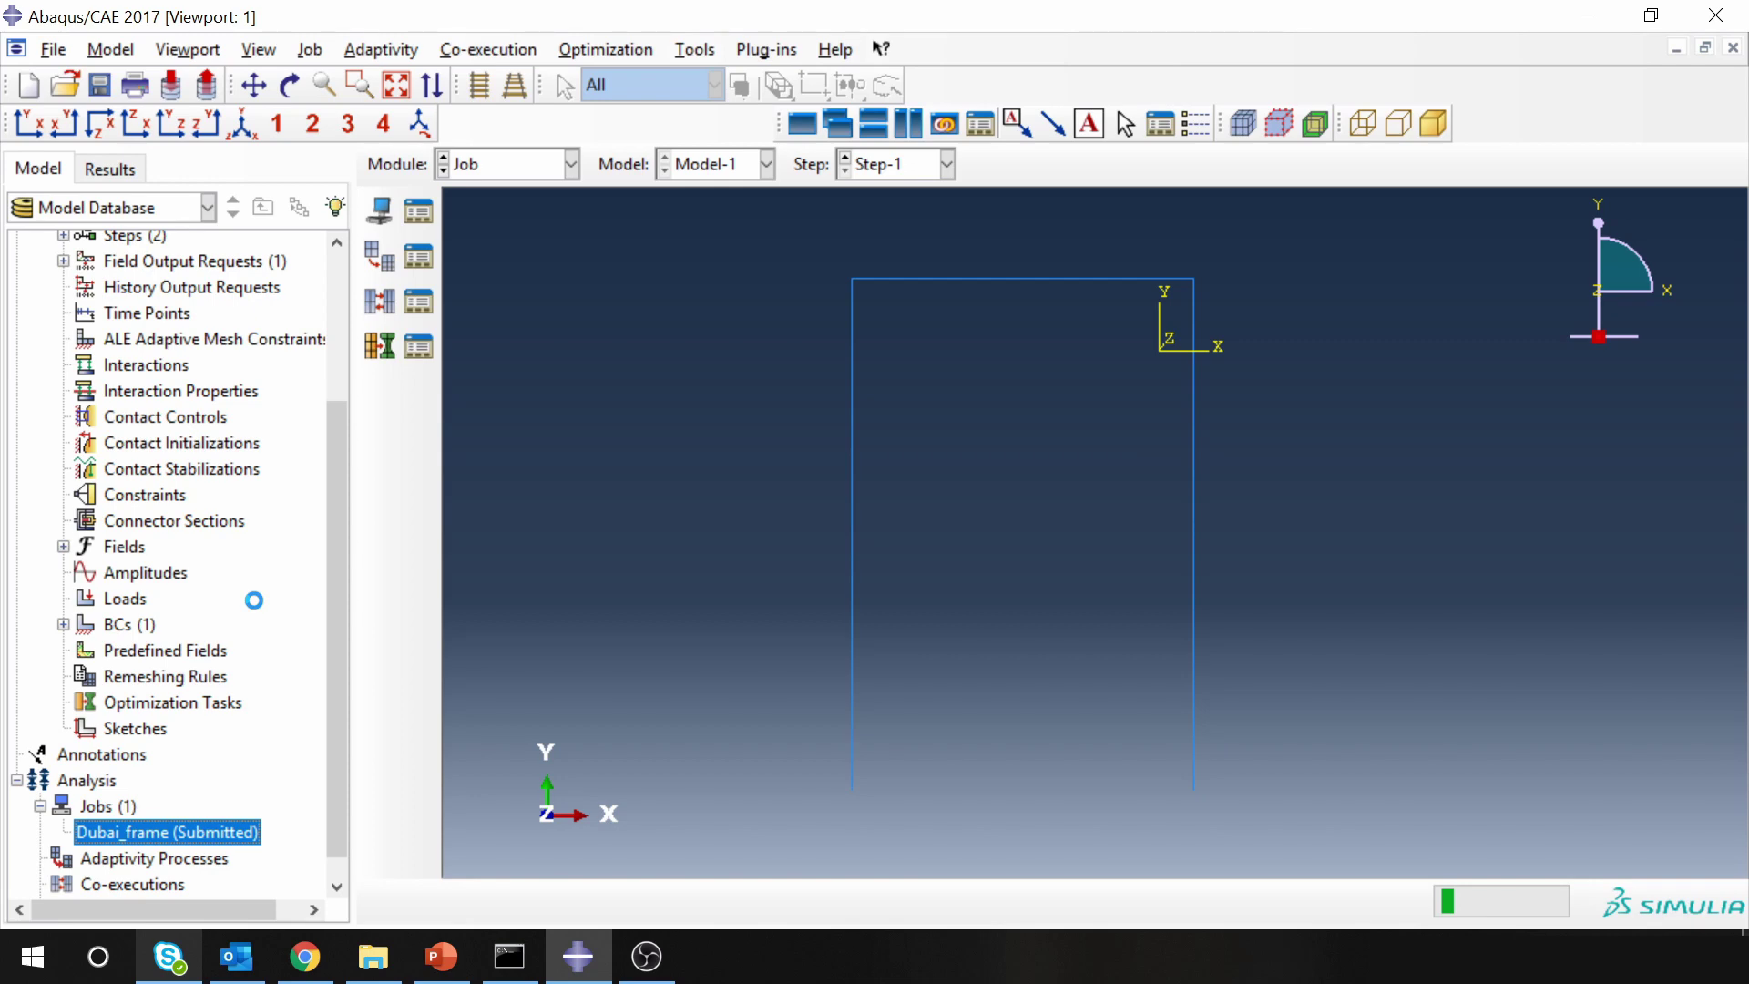
{"action": "right_click", "coordinate": [166, 832]}
{"action": "left_click", "coordinate": [406, 833]}
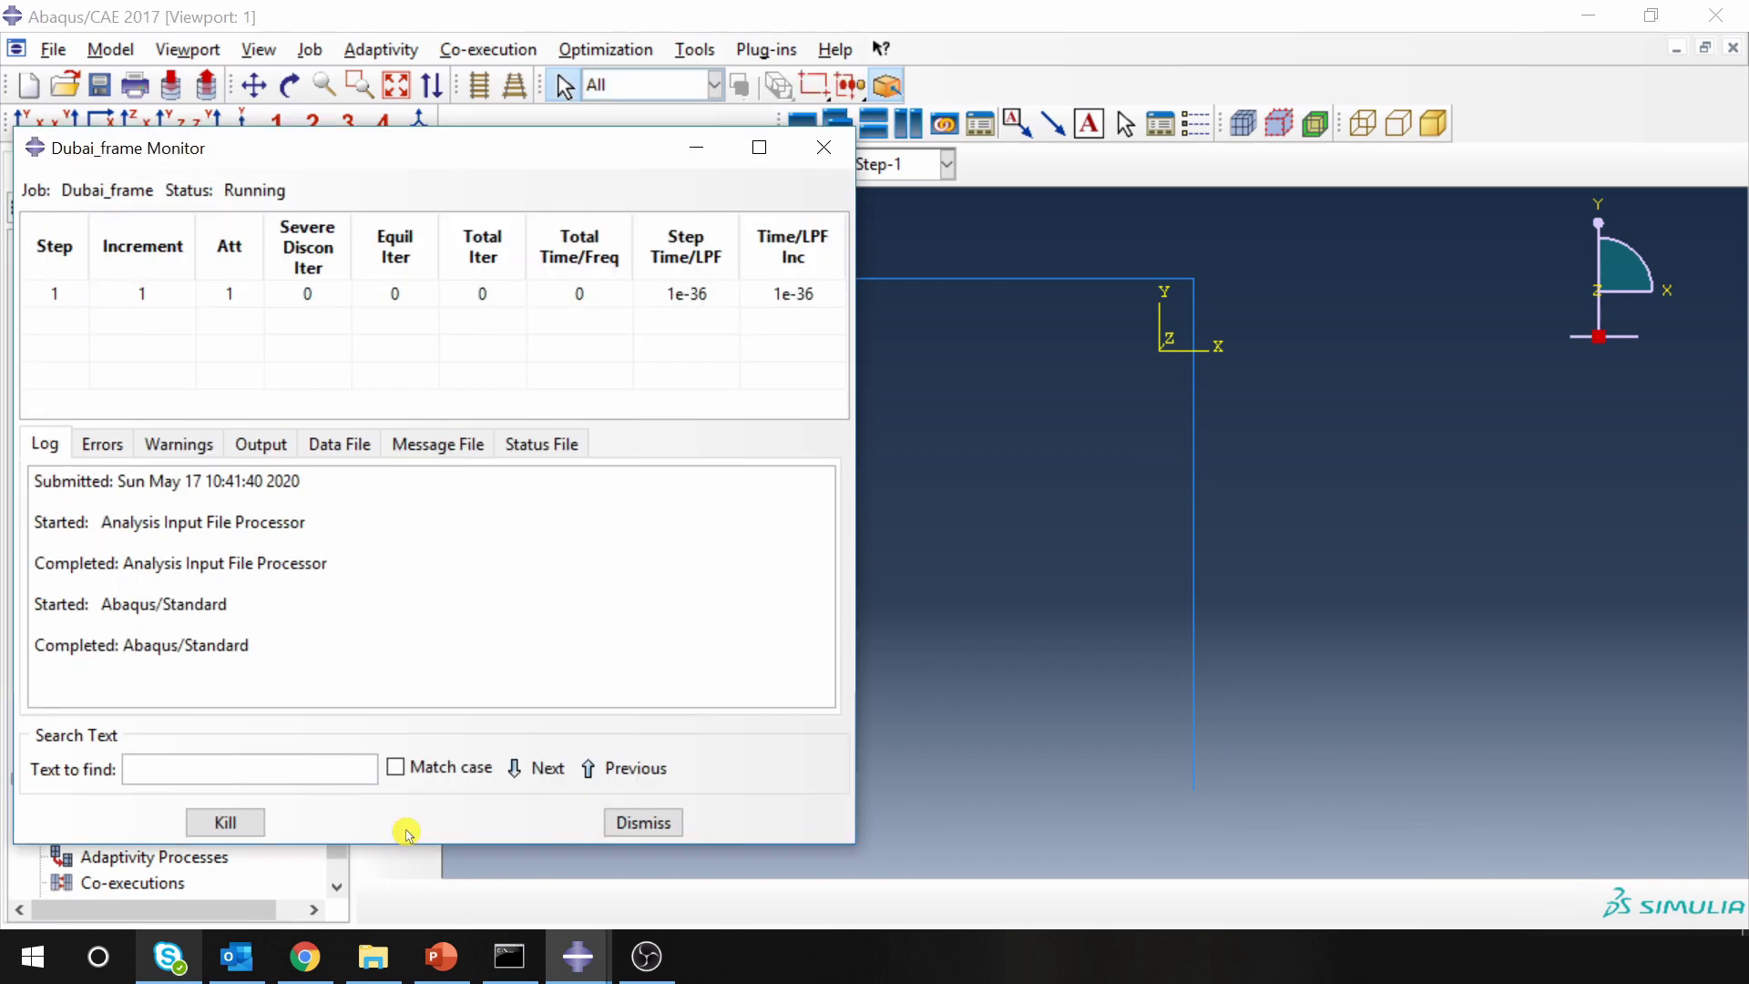
Render beam profiles, then plot the Mode 1 (0.19331) U-magnitude contour on the deformed frame.
{"action": "left_click", "coordinate": [642, 822]}
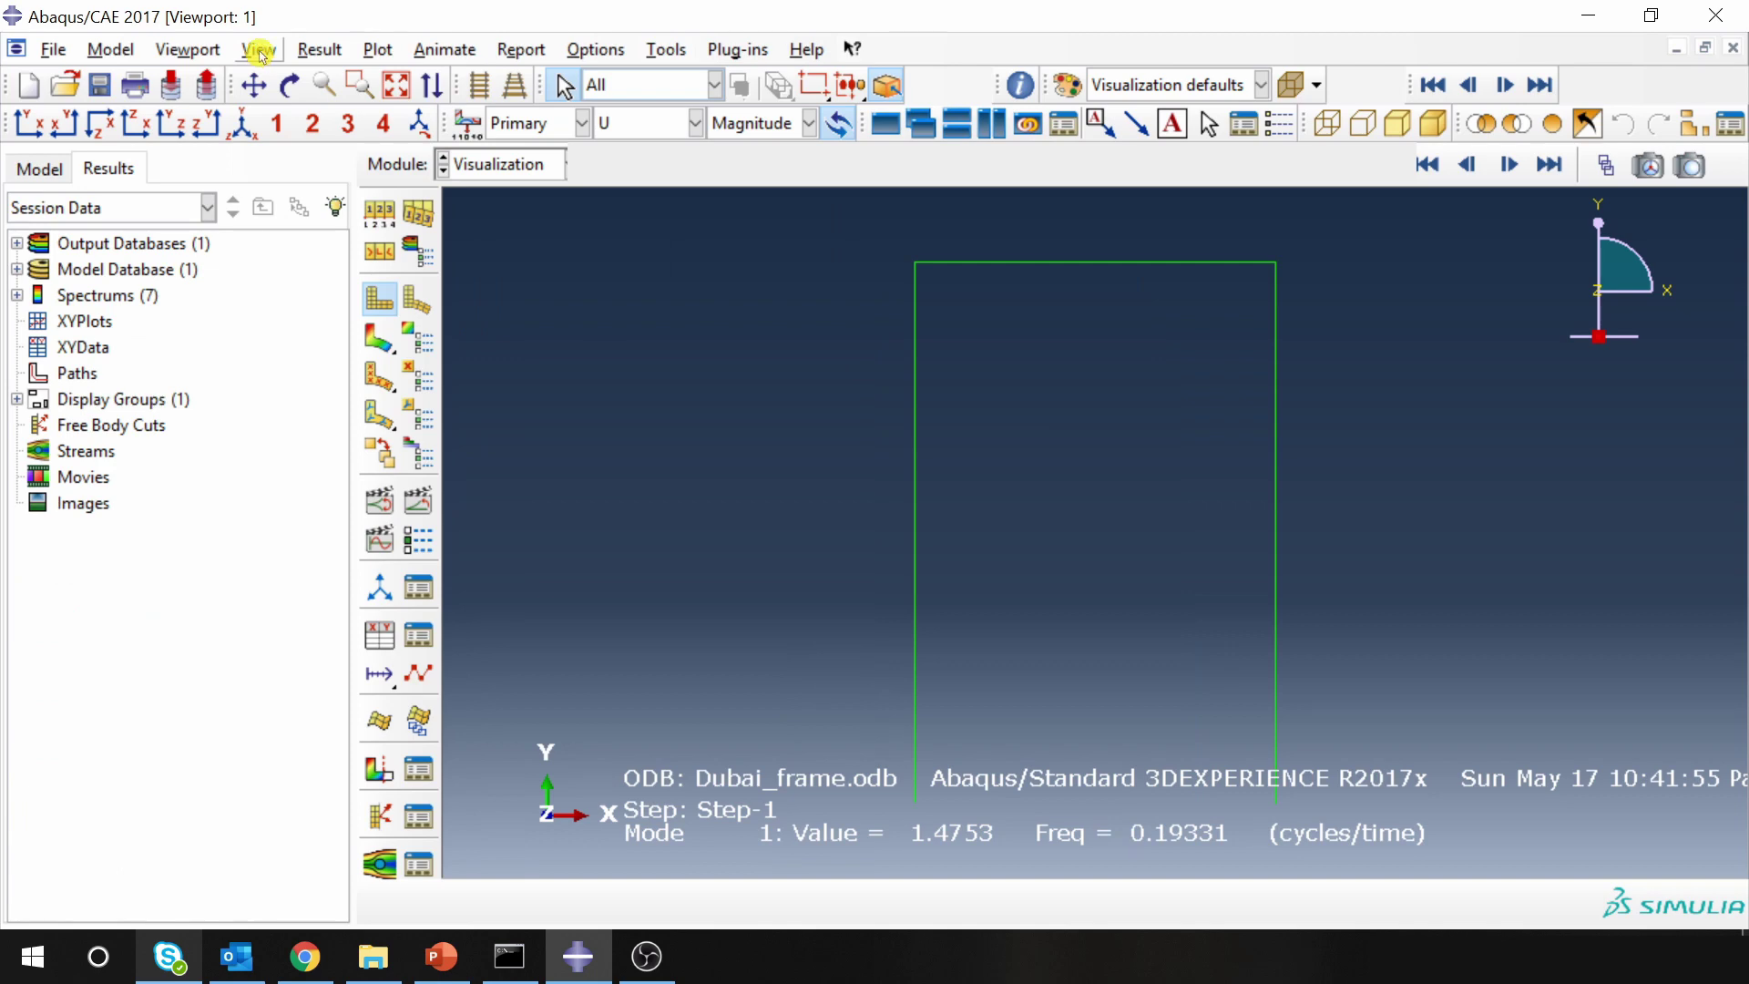
{"action": "left_click", "coordinate": [260, 52]}
{"action": "left_click", "coordinate": [366, 558]}
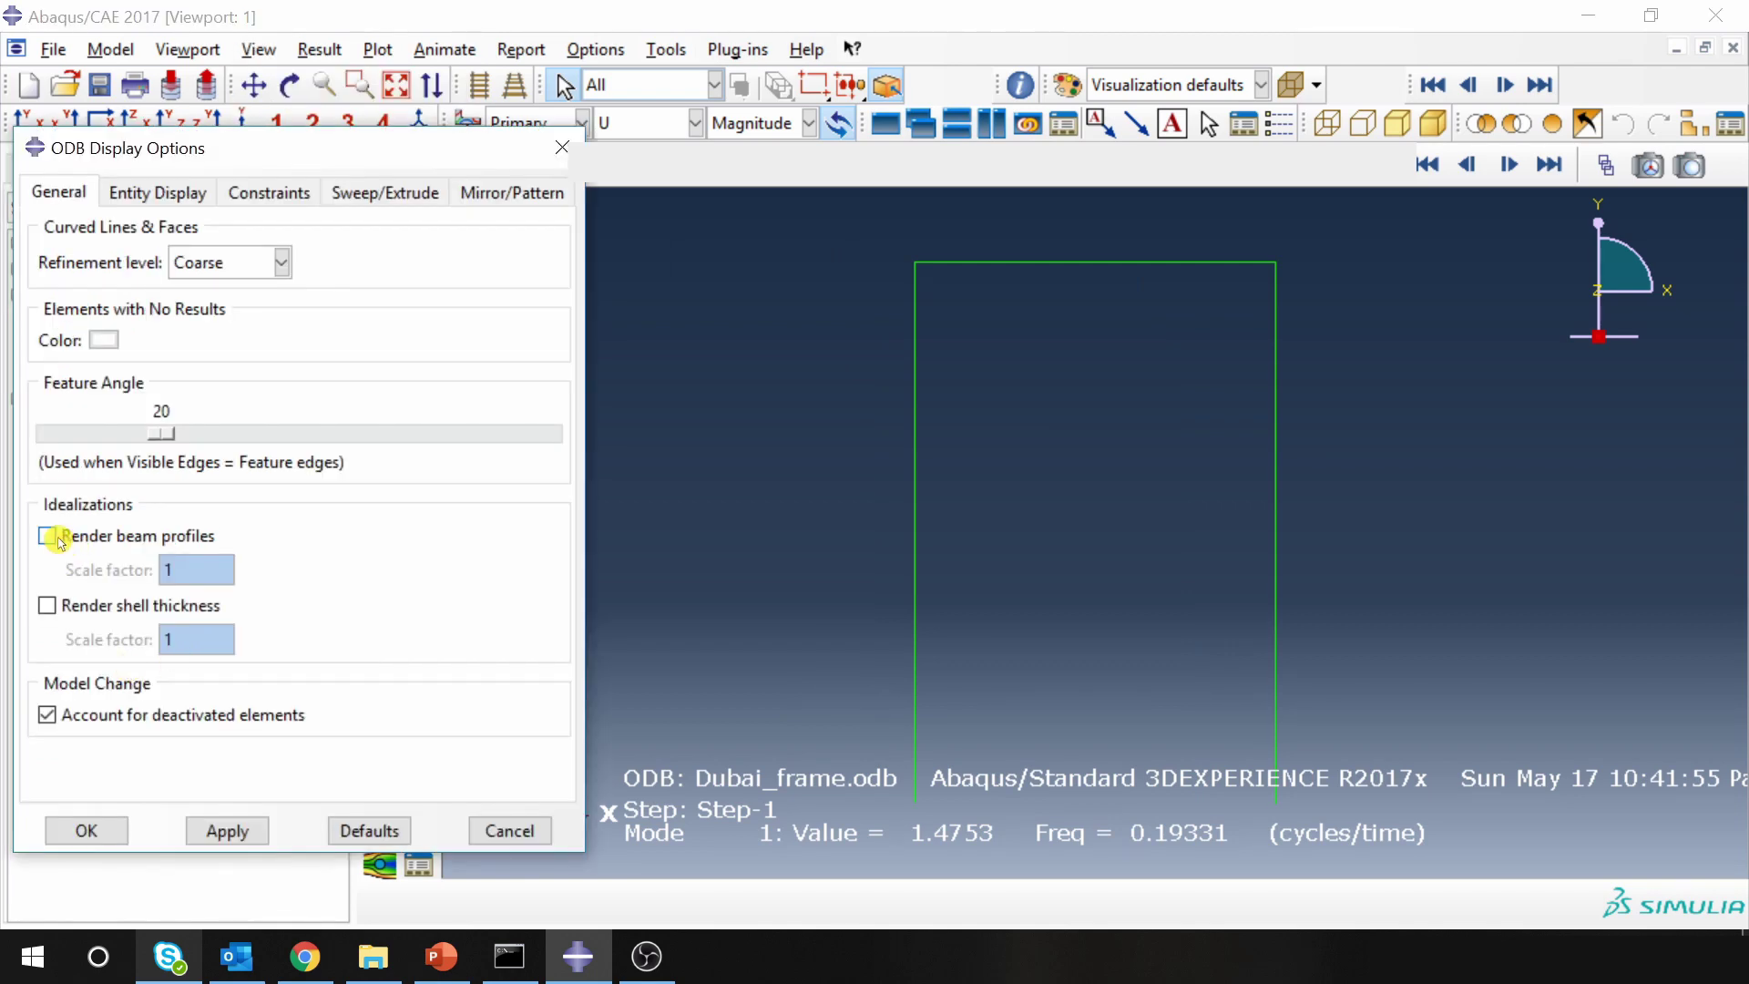
{"action": "left_click", "coordinate": [47, 535]}
{"action": "left_click", "coordinate": [228, 830]}
{"action": "left_click", "coordinate": [91, 831]}
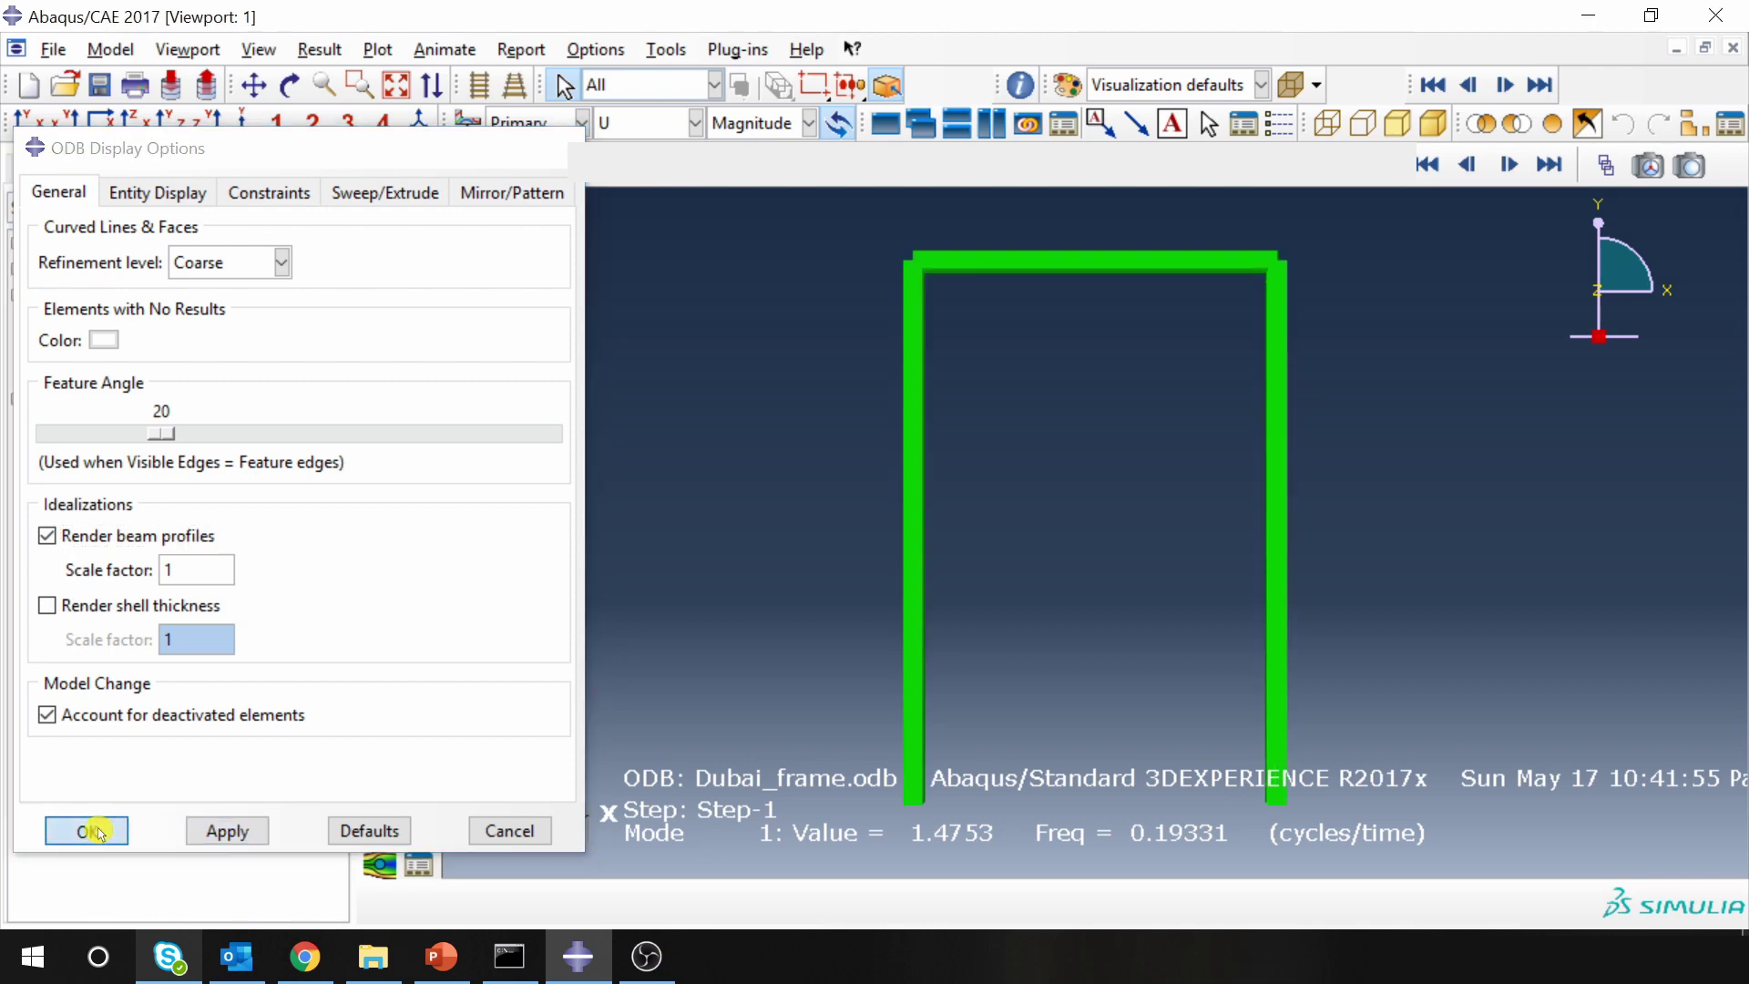
{"action": "left_click", "coordinate": [380, 339]}
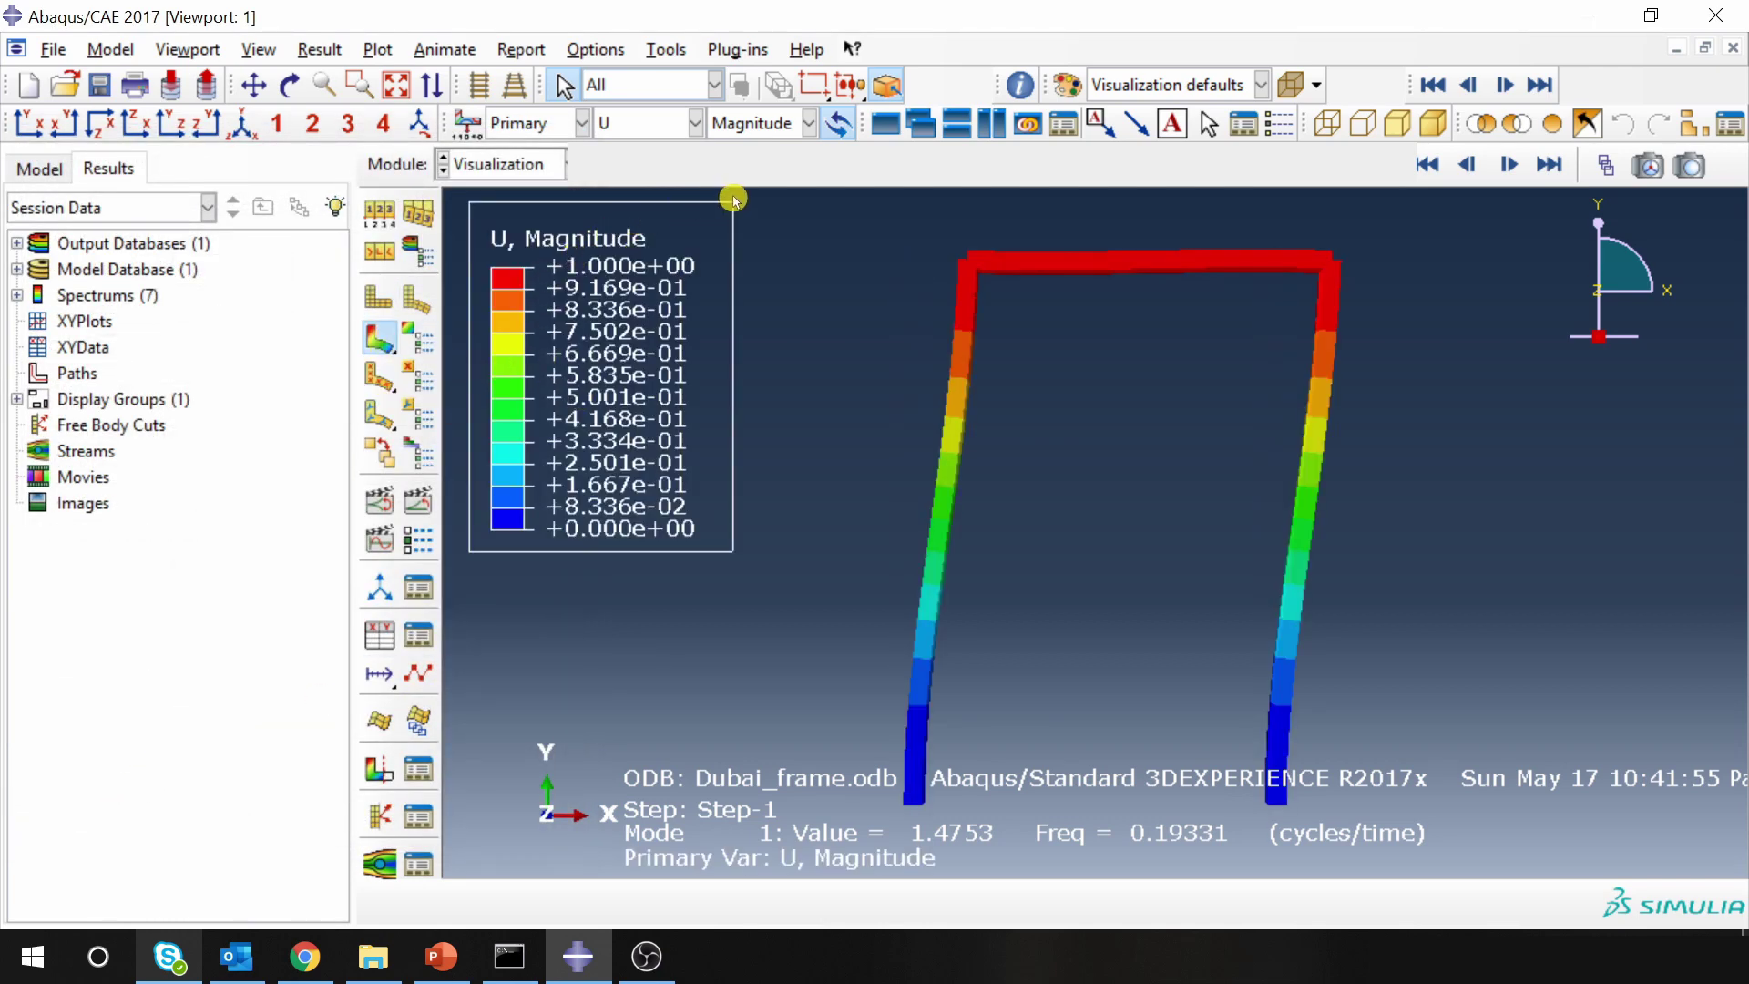
{"action": "left_click", "coordinate": [321, 57]}
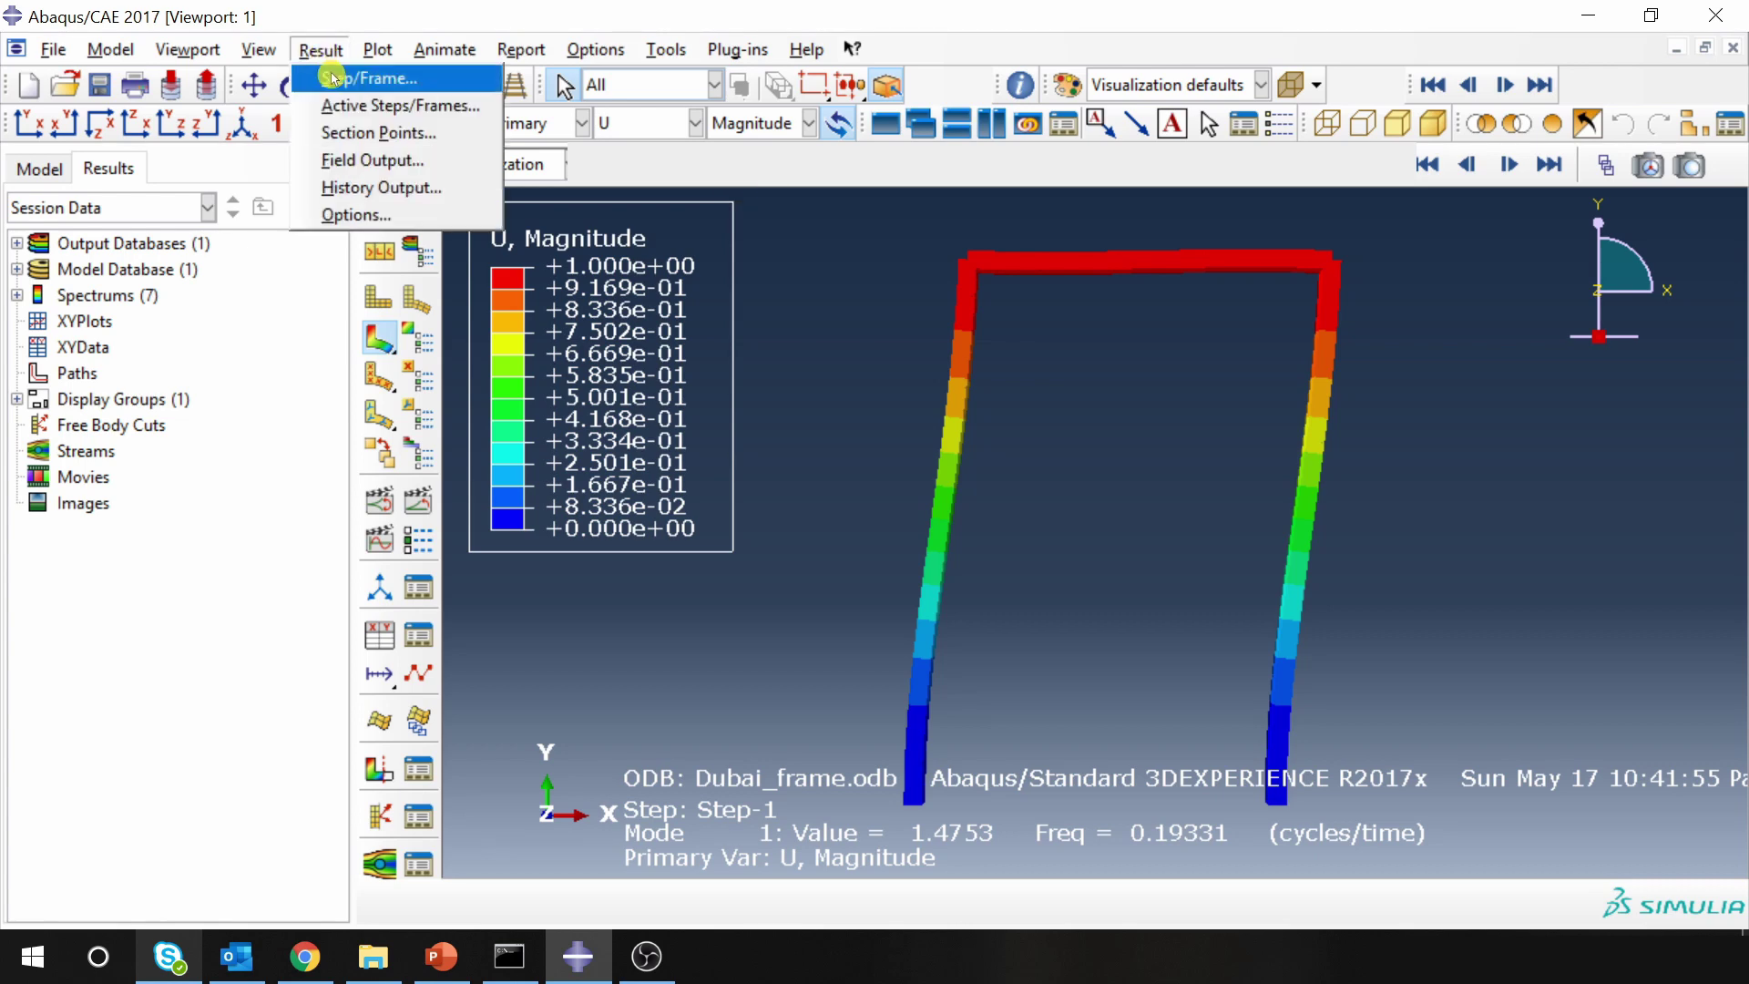
{"action": "left_click", "coordinate": [335, 82]}
{"action": "left_click_drag", "start_coordinate": [291, 226], "coordinate": [332, 124]}
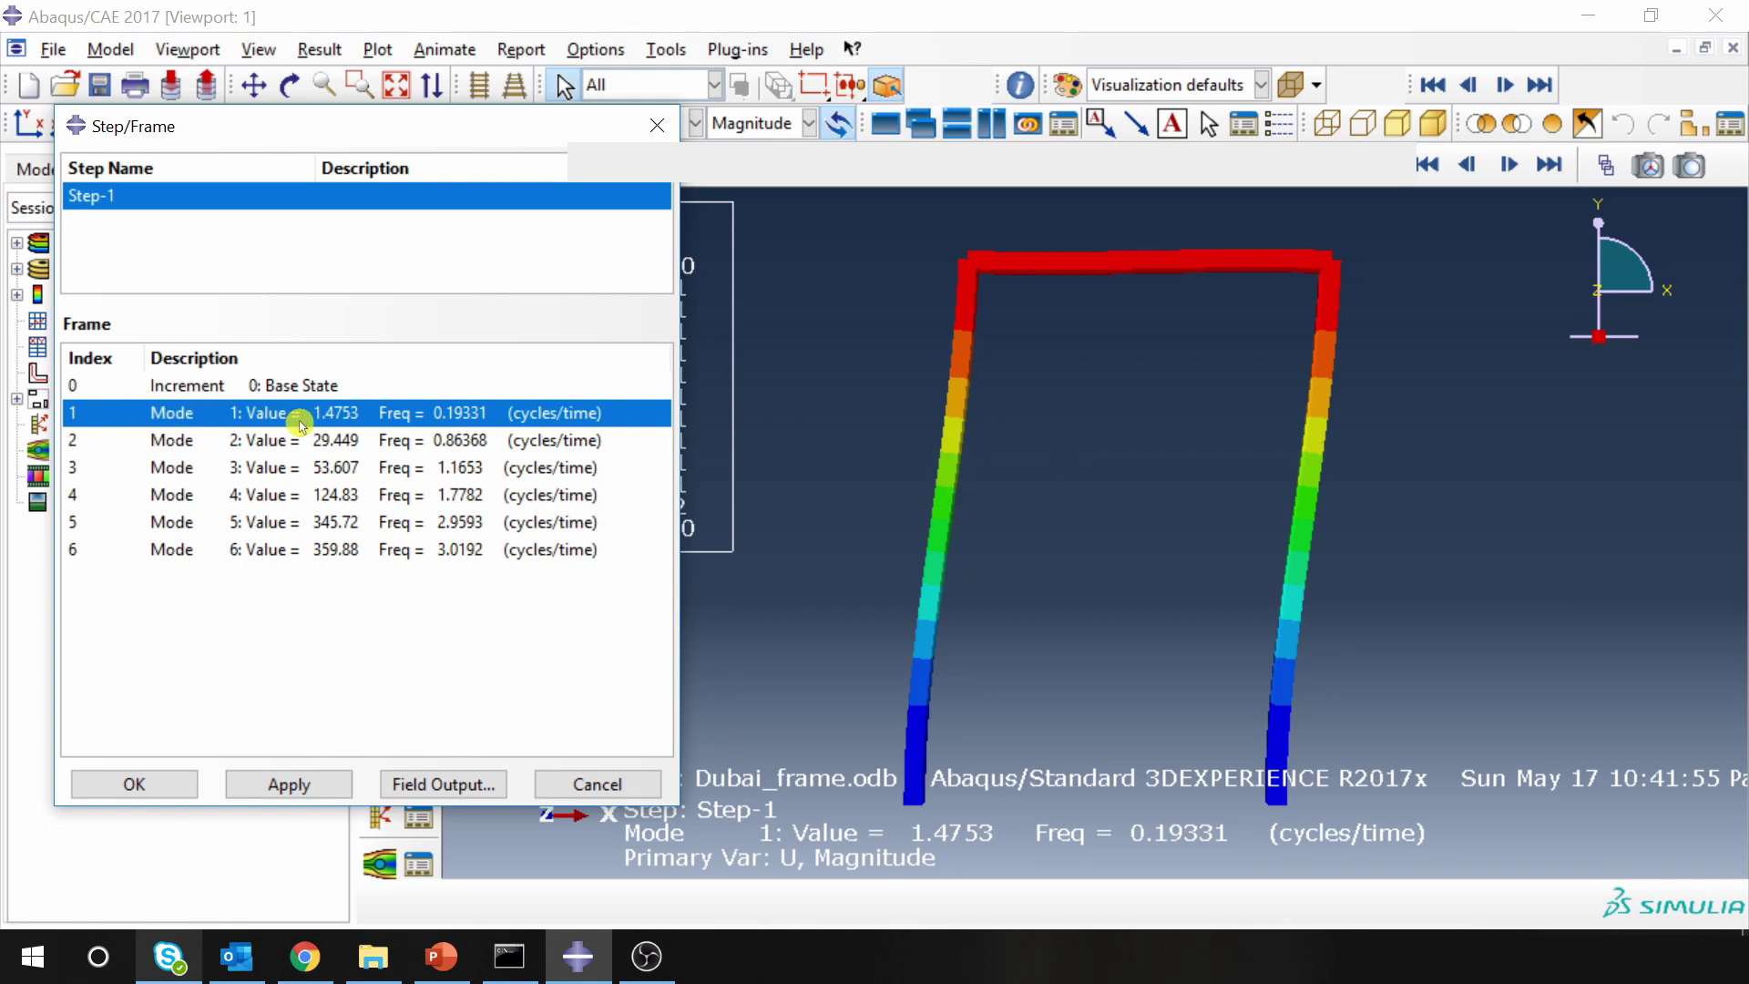
{"action": "left_click", "coordinate": [182, 442]}
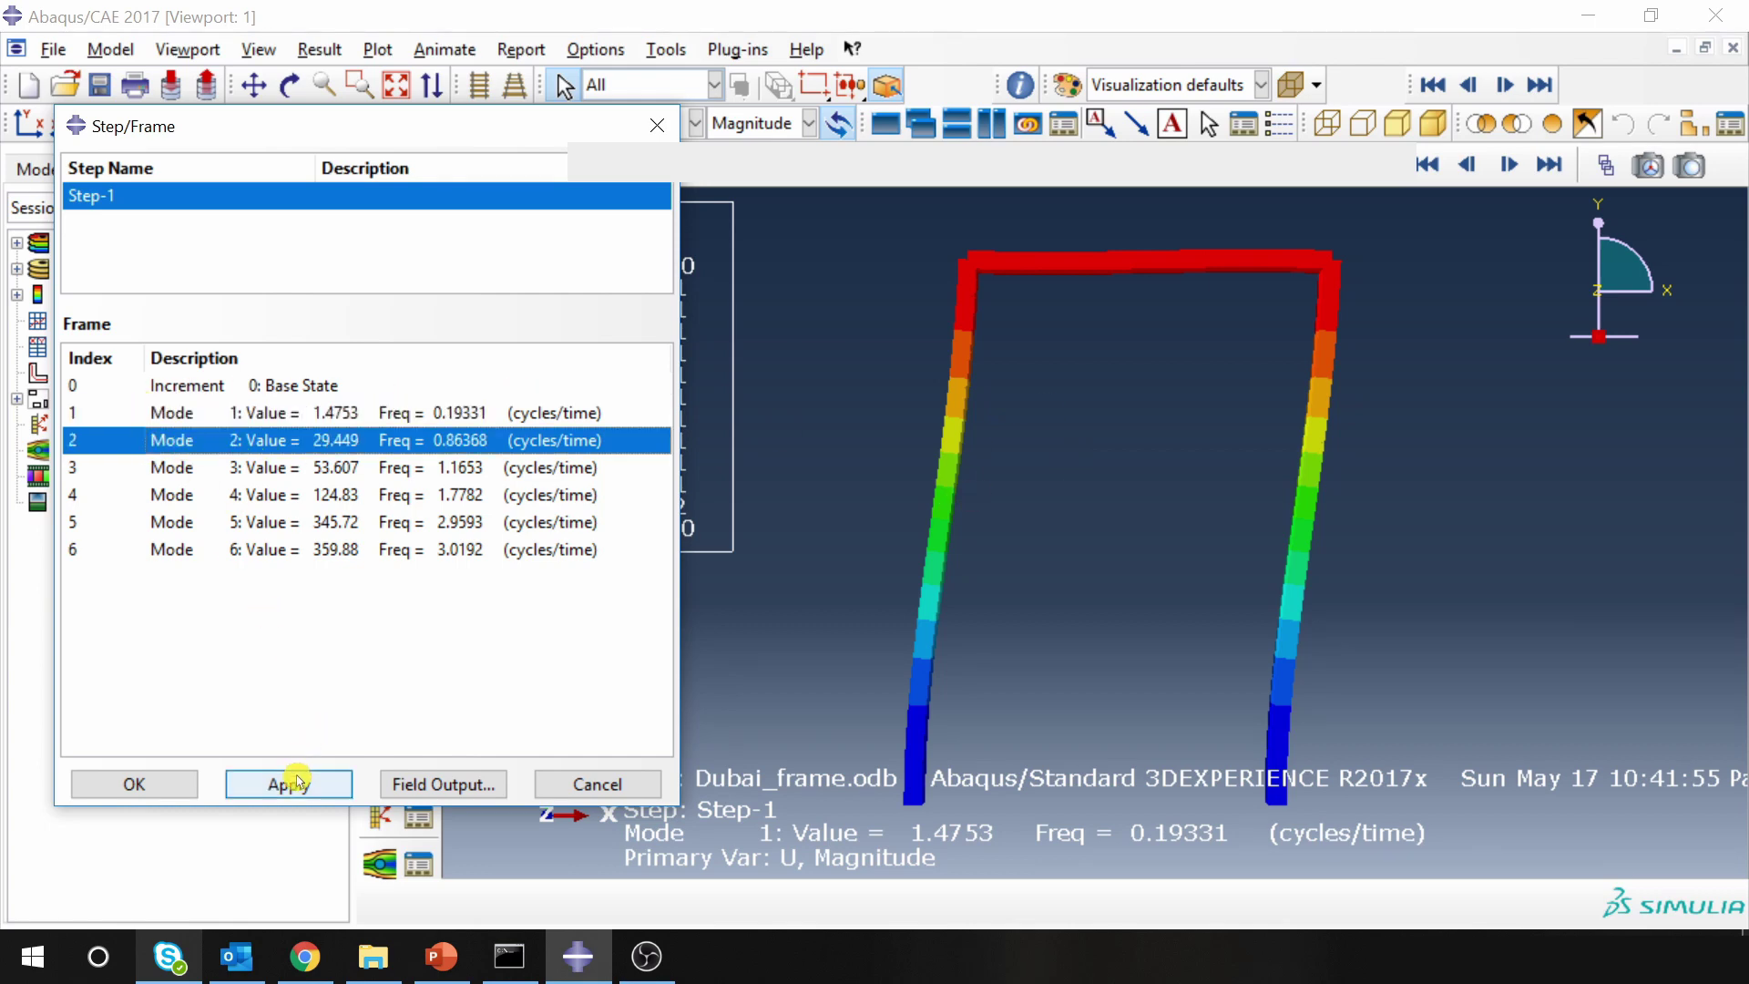
{"action": "left_click", "coordinate": [285, 783]}
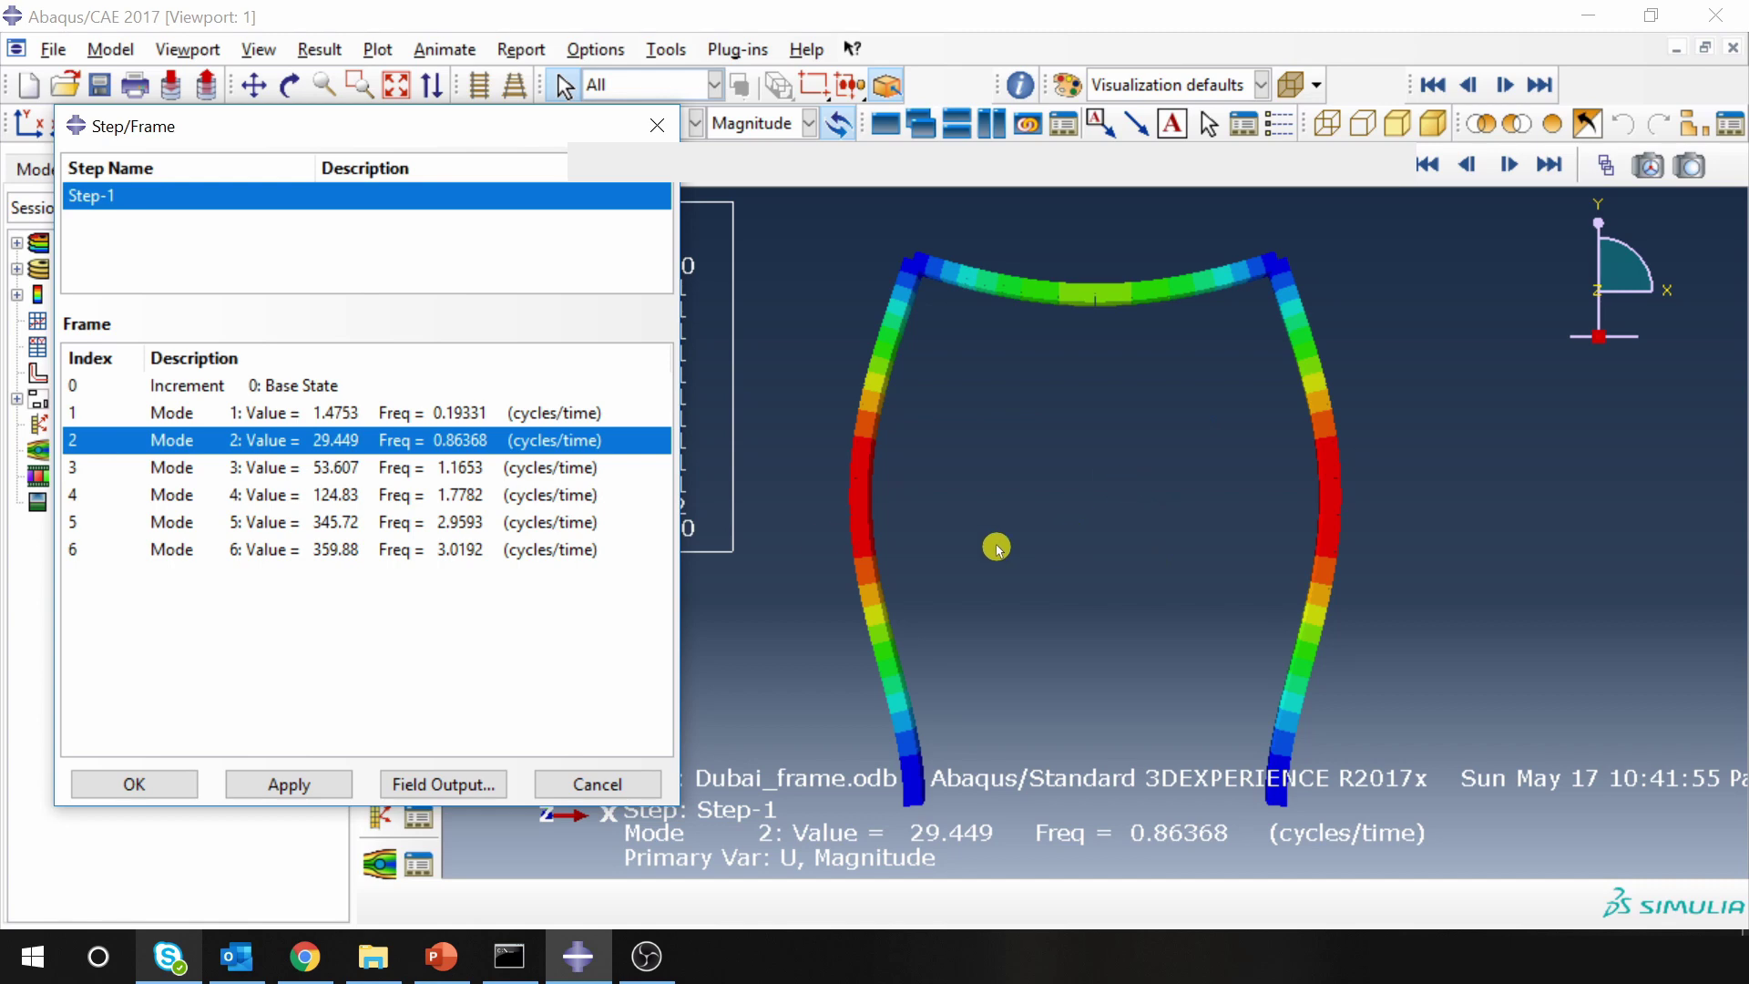
{"action": "left_click", "coordinate": [182, 469]}
{"action": "left_click", "coordinate": [311, 789]}
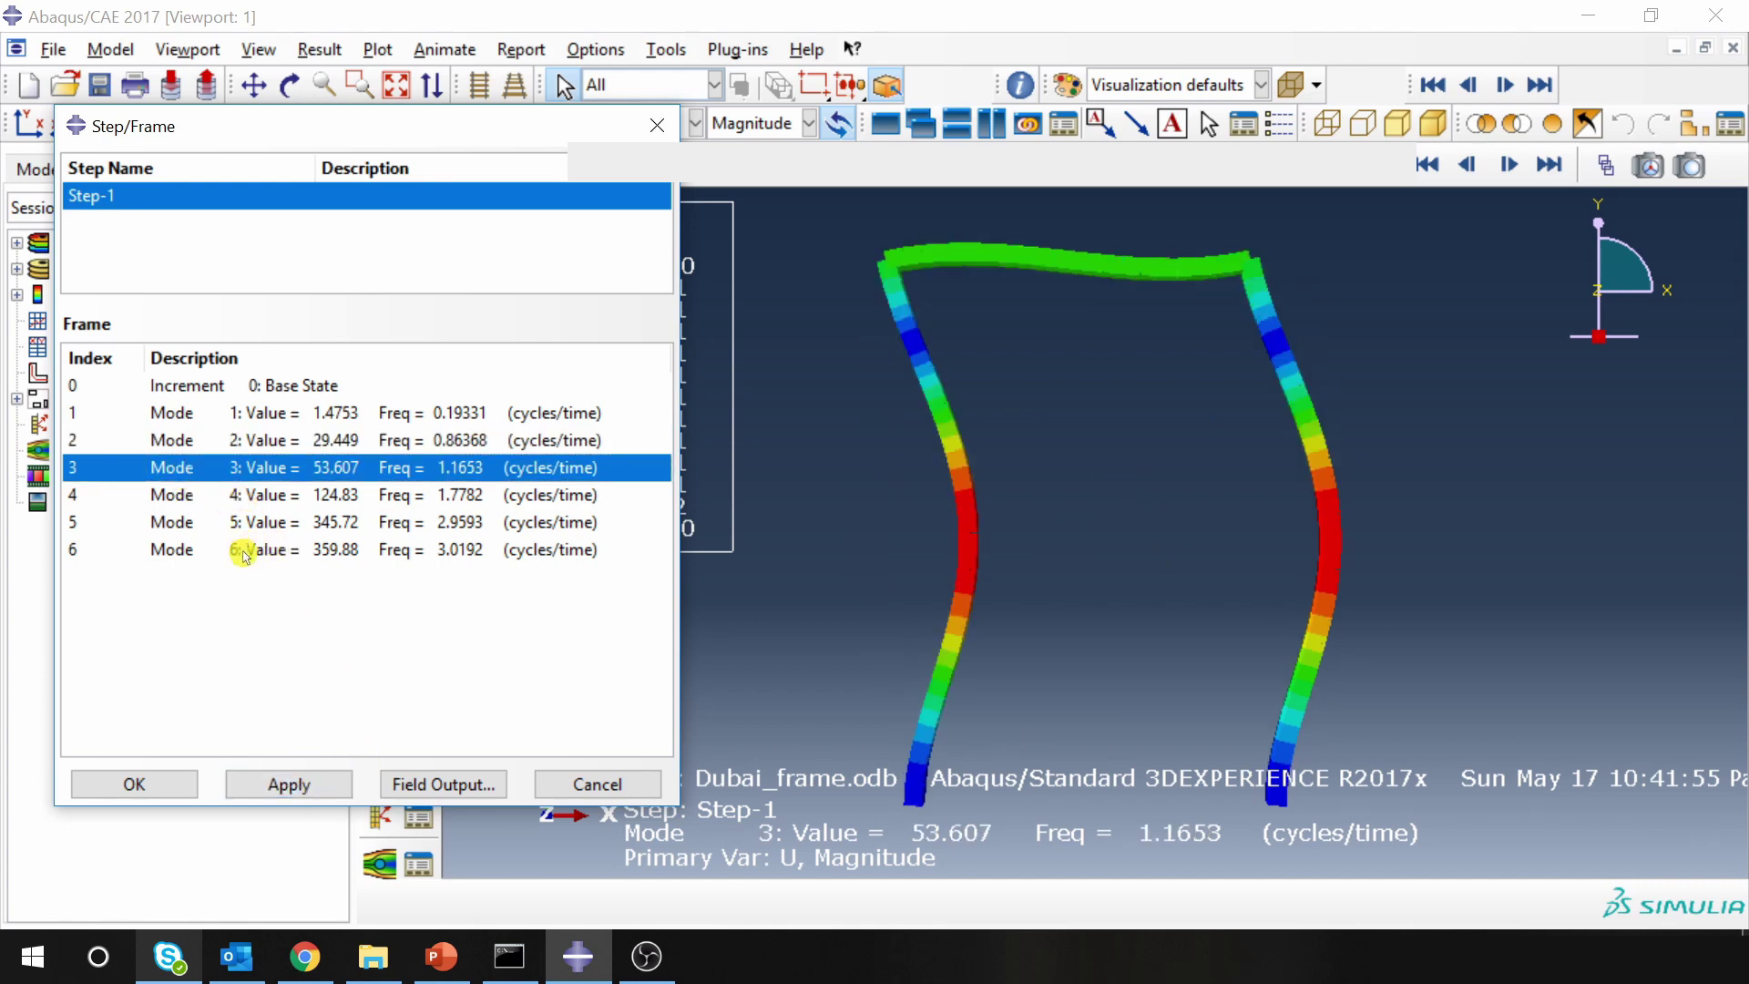
{"action": "left_click", "coordinate": [242, 549]}
{"action": "left_click", "coordinate": [319, 792]}
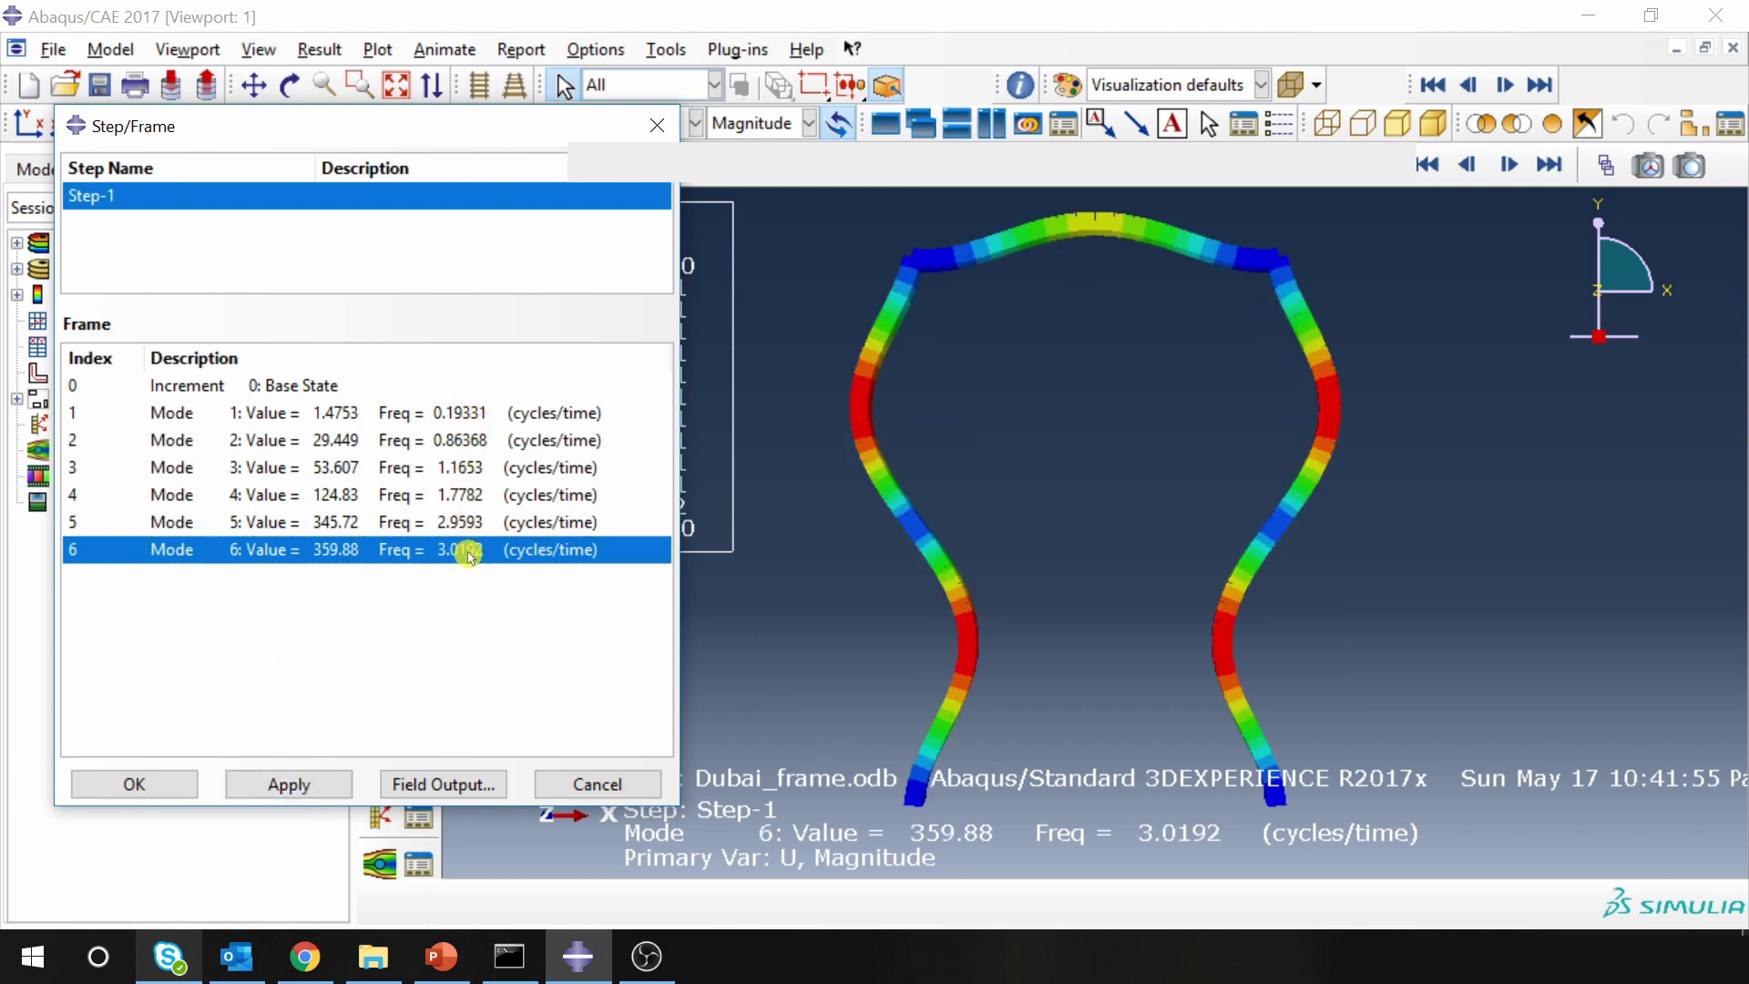
{"action": "left_click", "coordinate": [187, 413]}
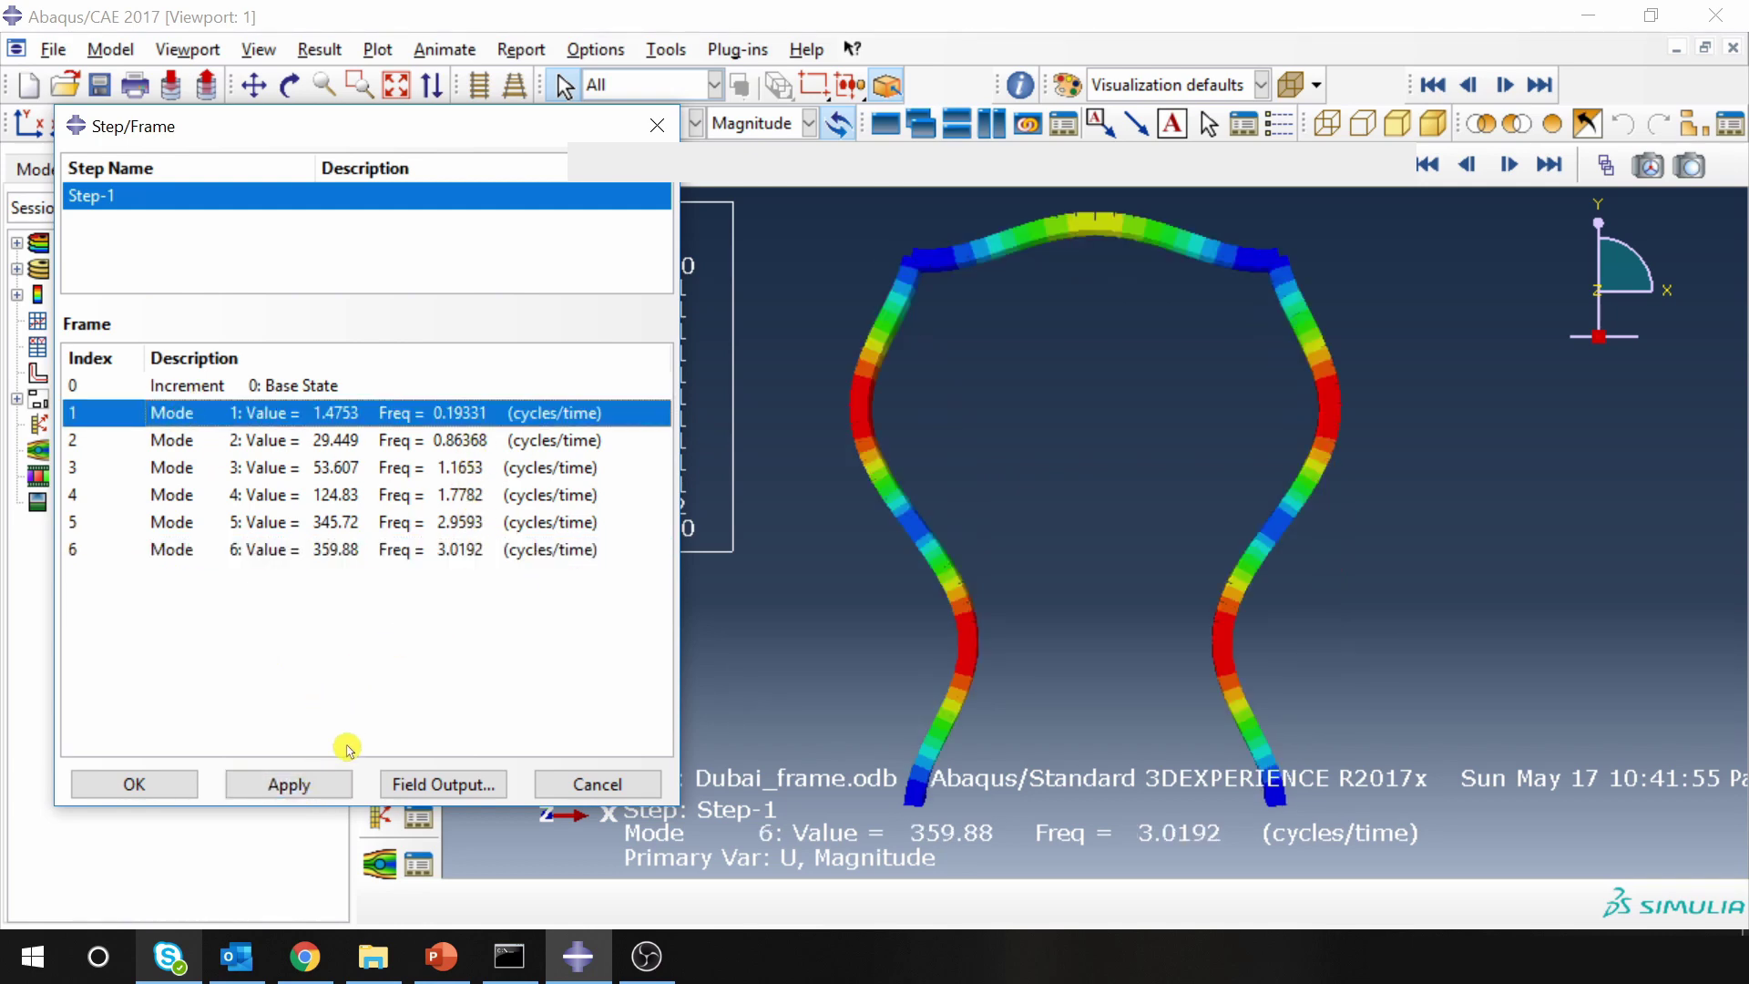
{"action": "left_click", "coordinate": [310, 781]}
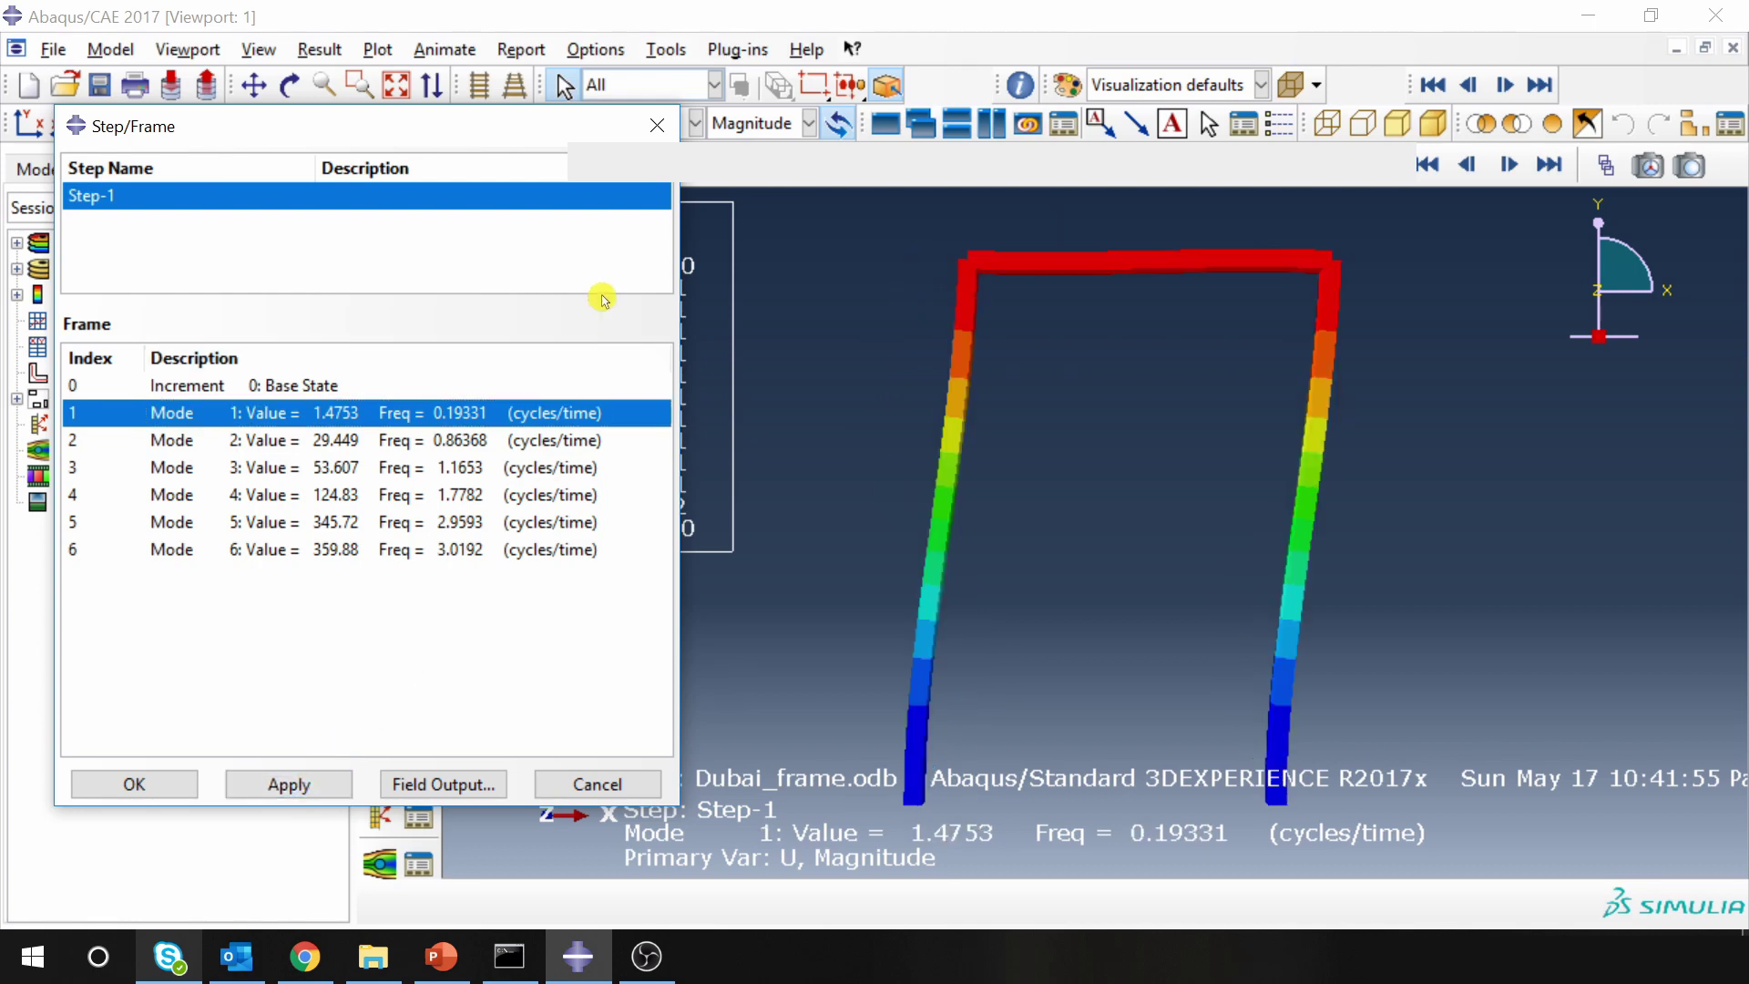
{"action": "key", "text": "Escape"}
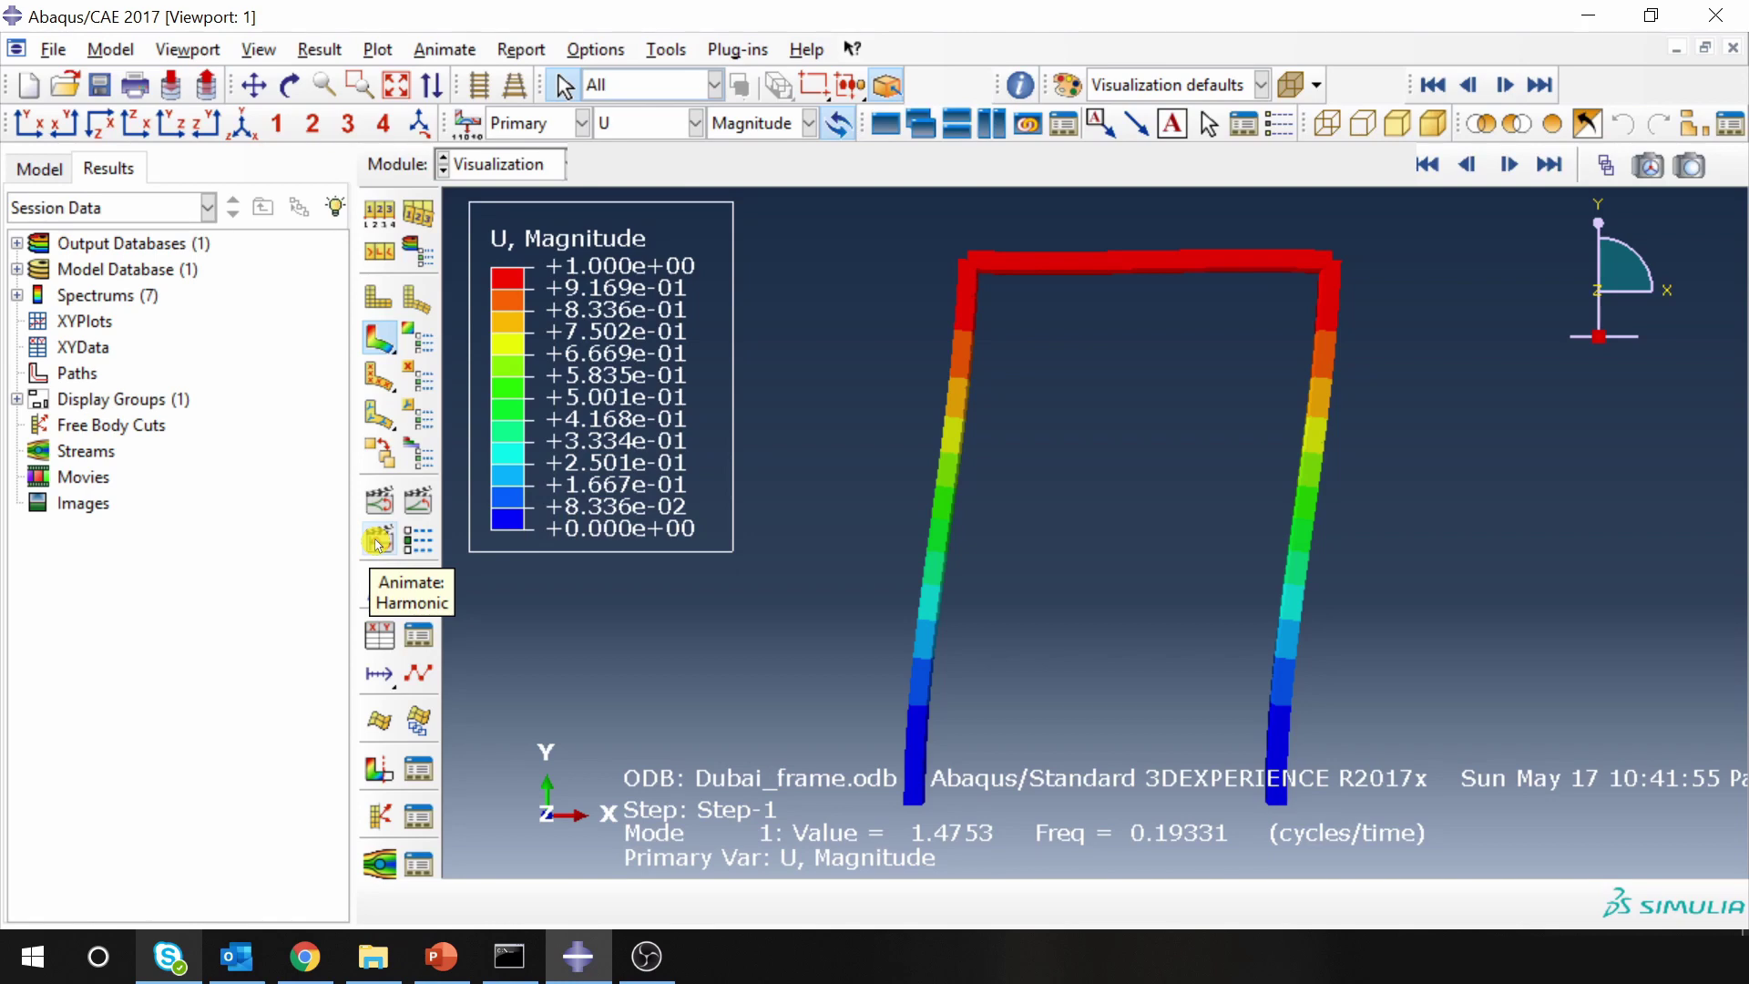
Animate Mode 1 harmonically, slow the frame rate, and restart the animation.
{"action": "left_click", "coordinate": [377, 544]}
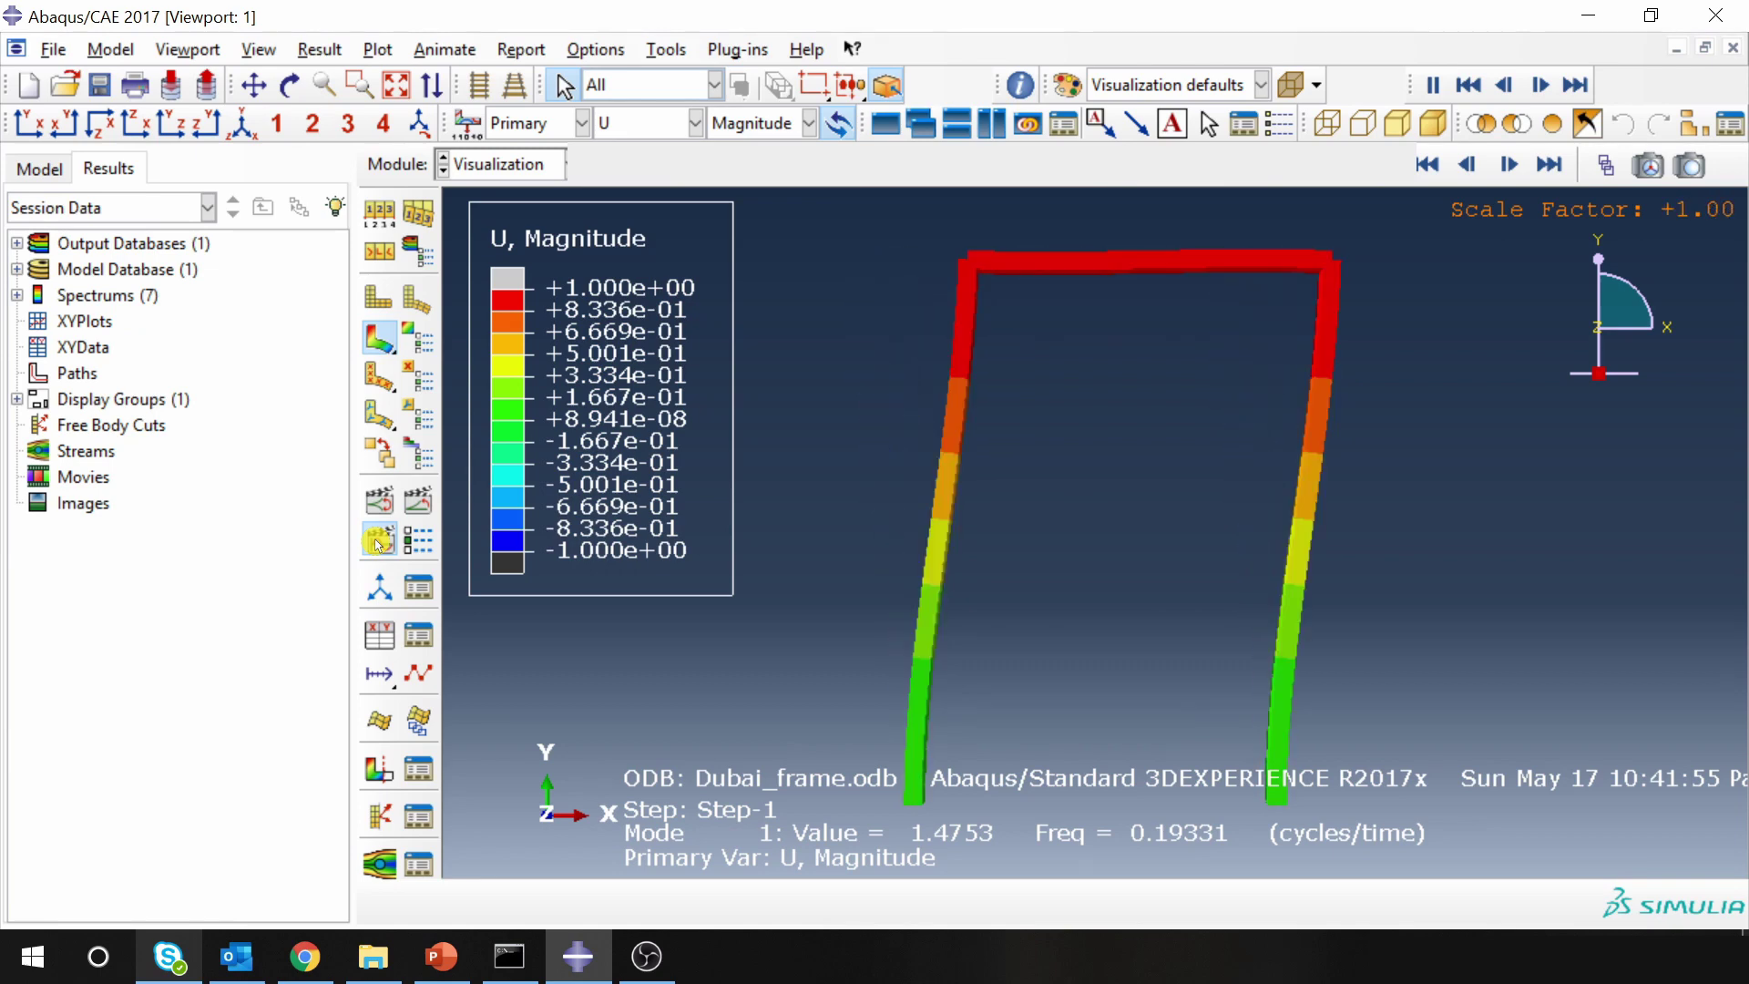
{"action": "left_click", "coordinate": [419, 540]}
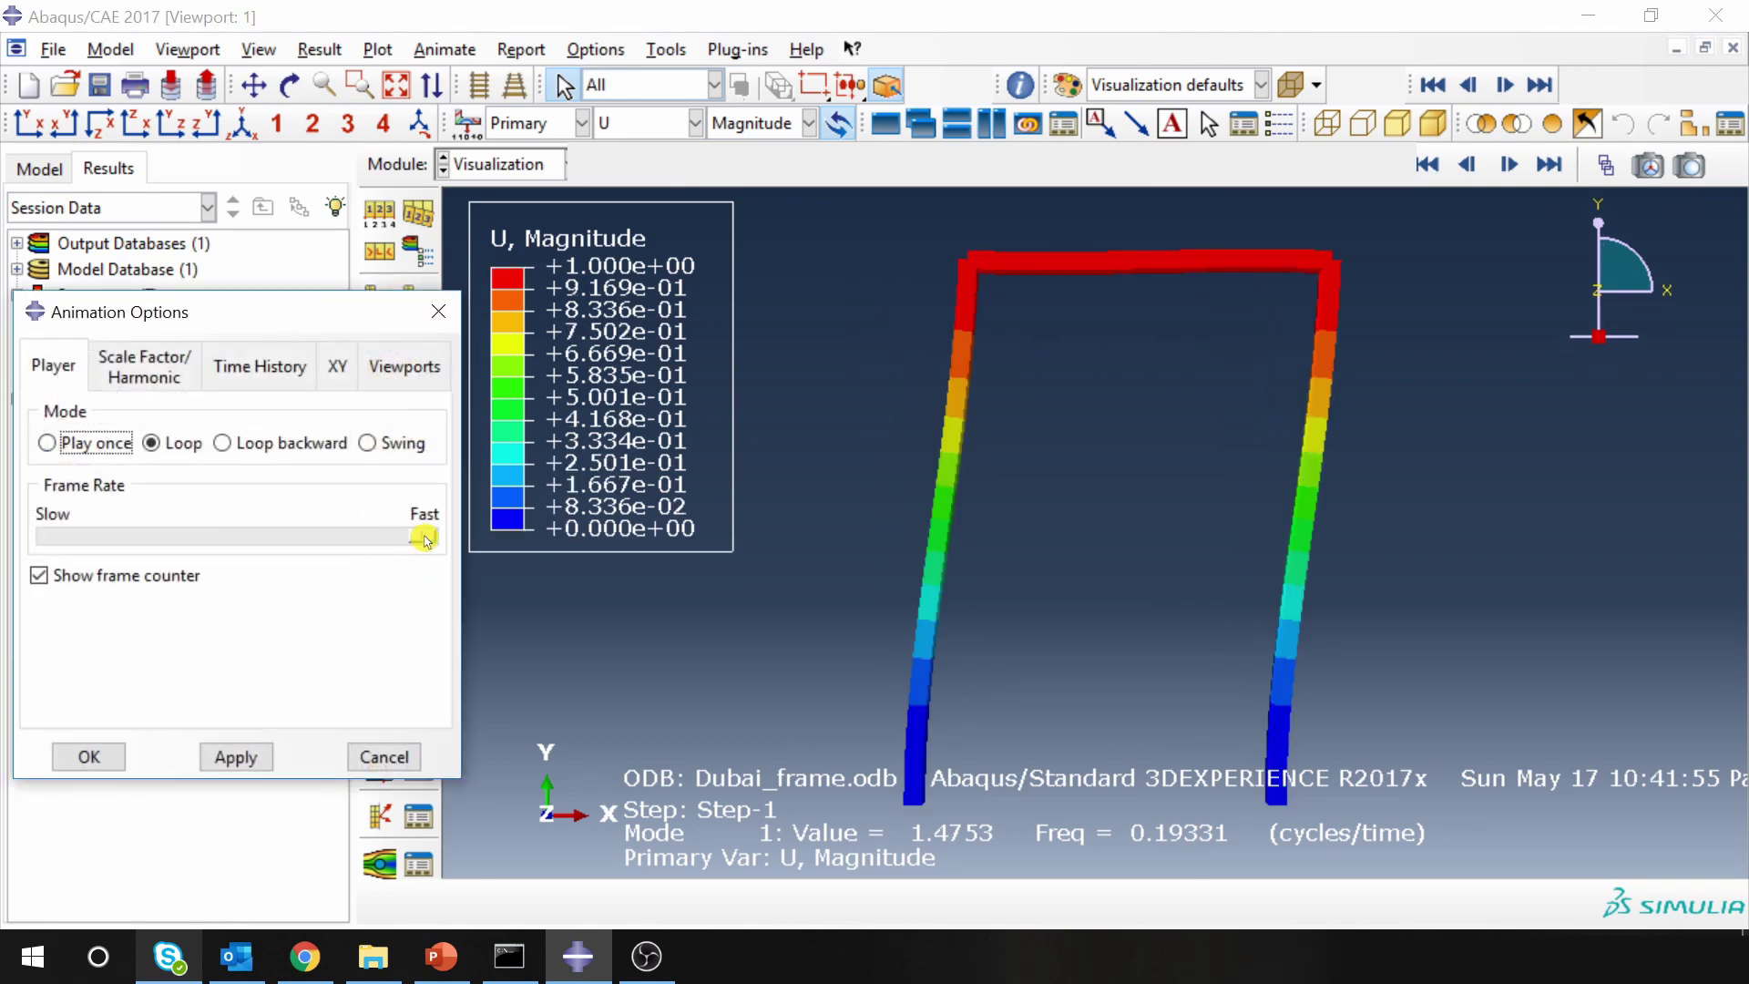
{"action": "left_click_drag", "start_coordinate": [420, 537], "coordinate": [253, 543]}
{"action": "left_click", "coordinate": [235, 756]}
{"action": "left_click", "coordinate": [89, 756]}
{"action": "left_click", "coordinate": [381, 544]}
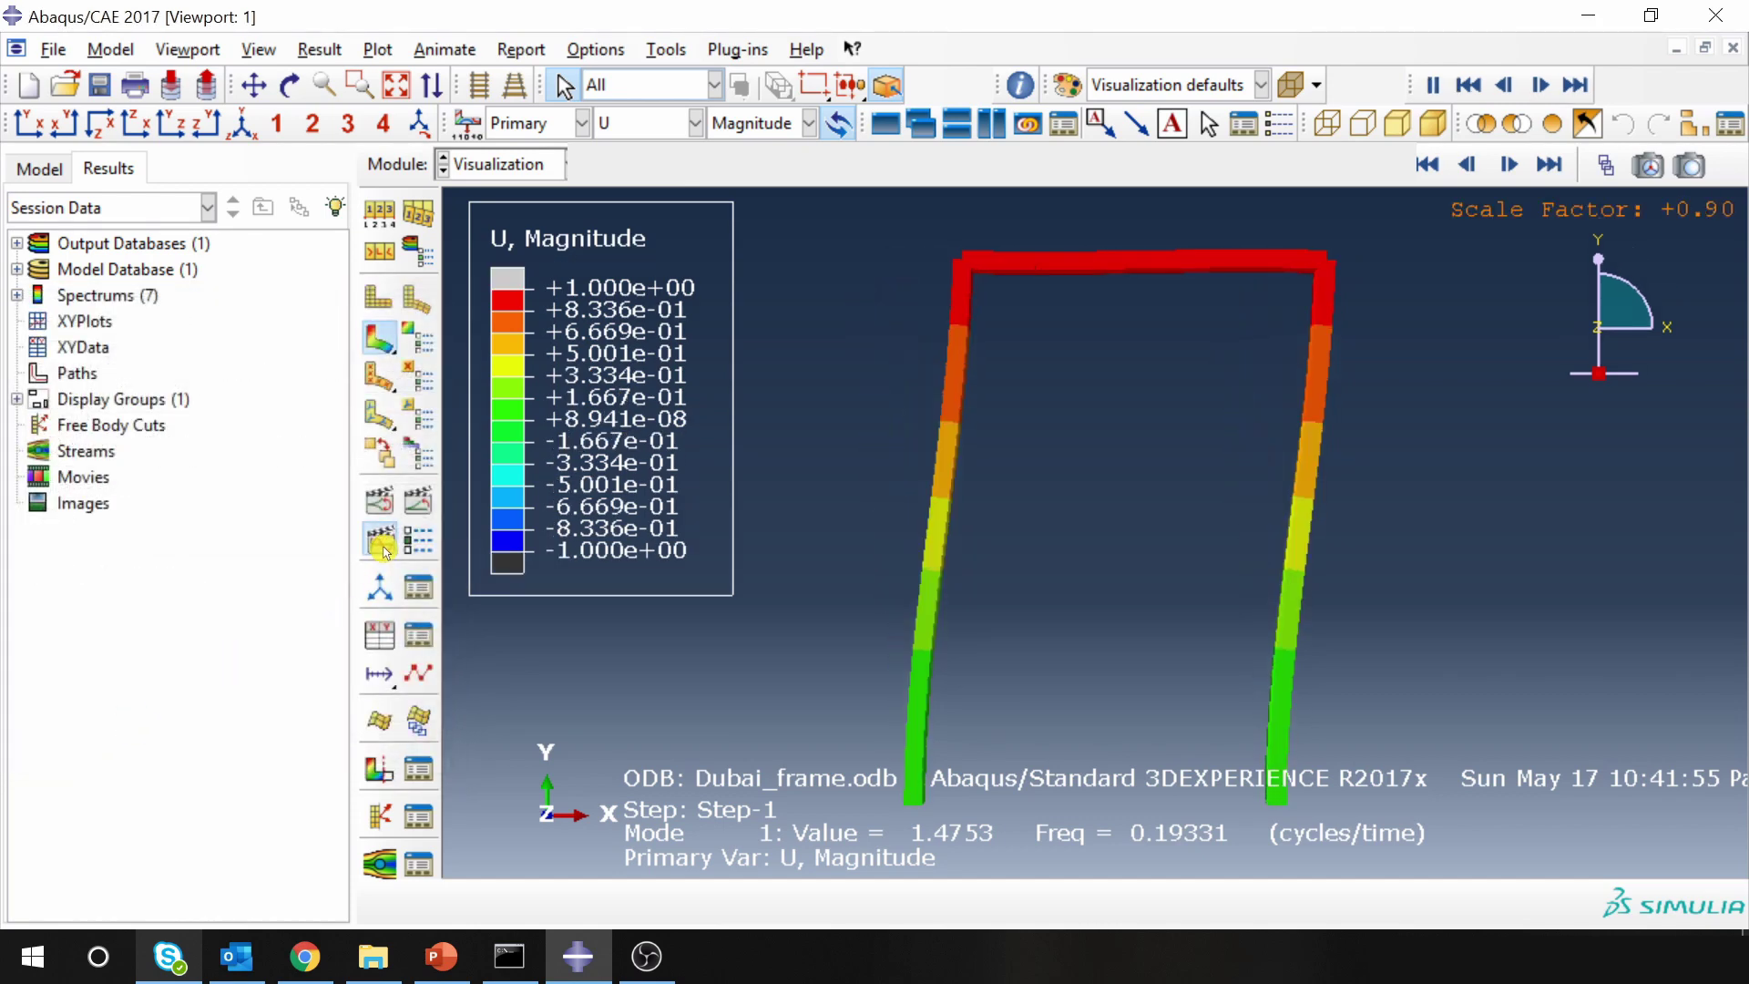
{"action": "left_click", "coordinate": [383, 547]}
Display the Mode 2 shape and animate it harmonically.
{"action": "left_click", "coordinate": [252, 441]}
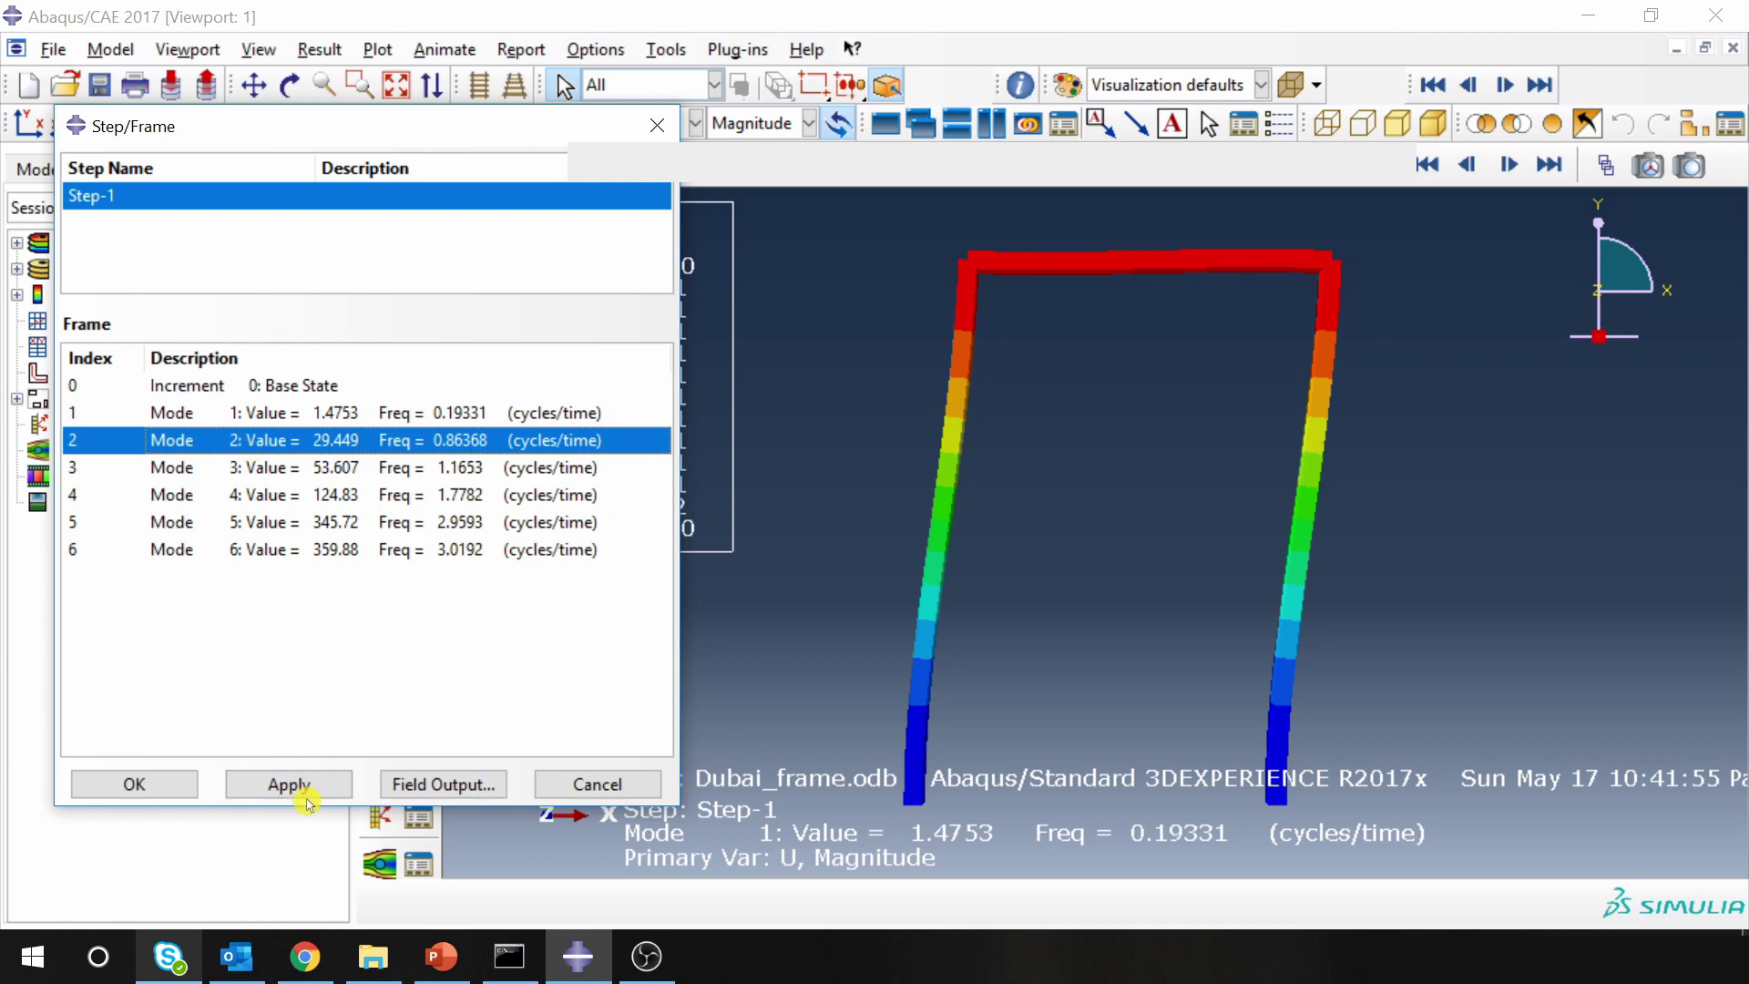
{"action": "left_click", "coordinate": [291, 786]}
{"action": "left_click", "coordinate": [594, 783]}
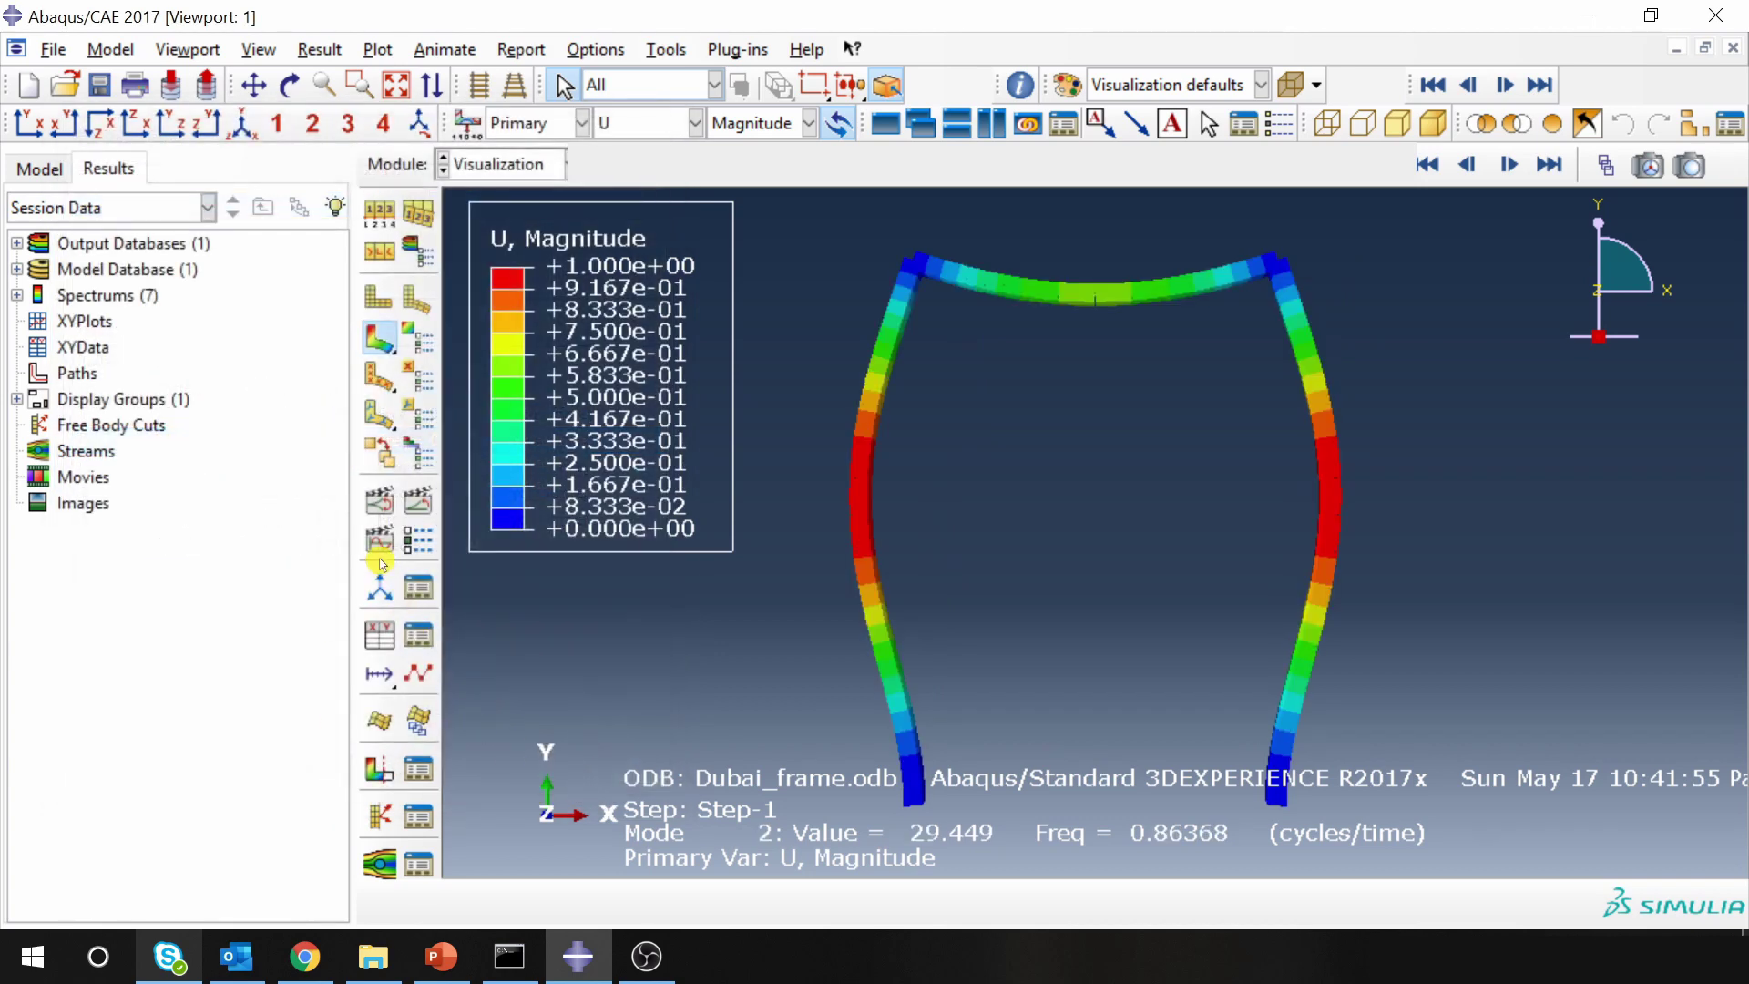
{"action": "left_click", "coordinate": [381, 548]}
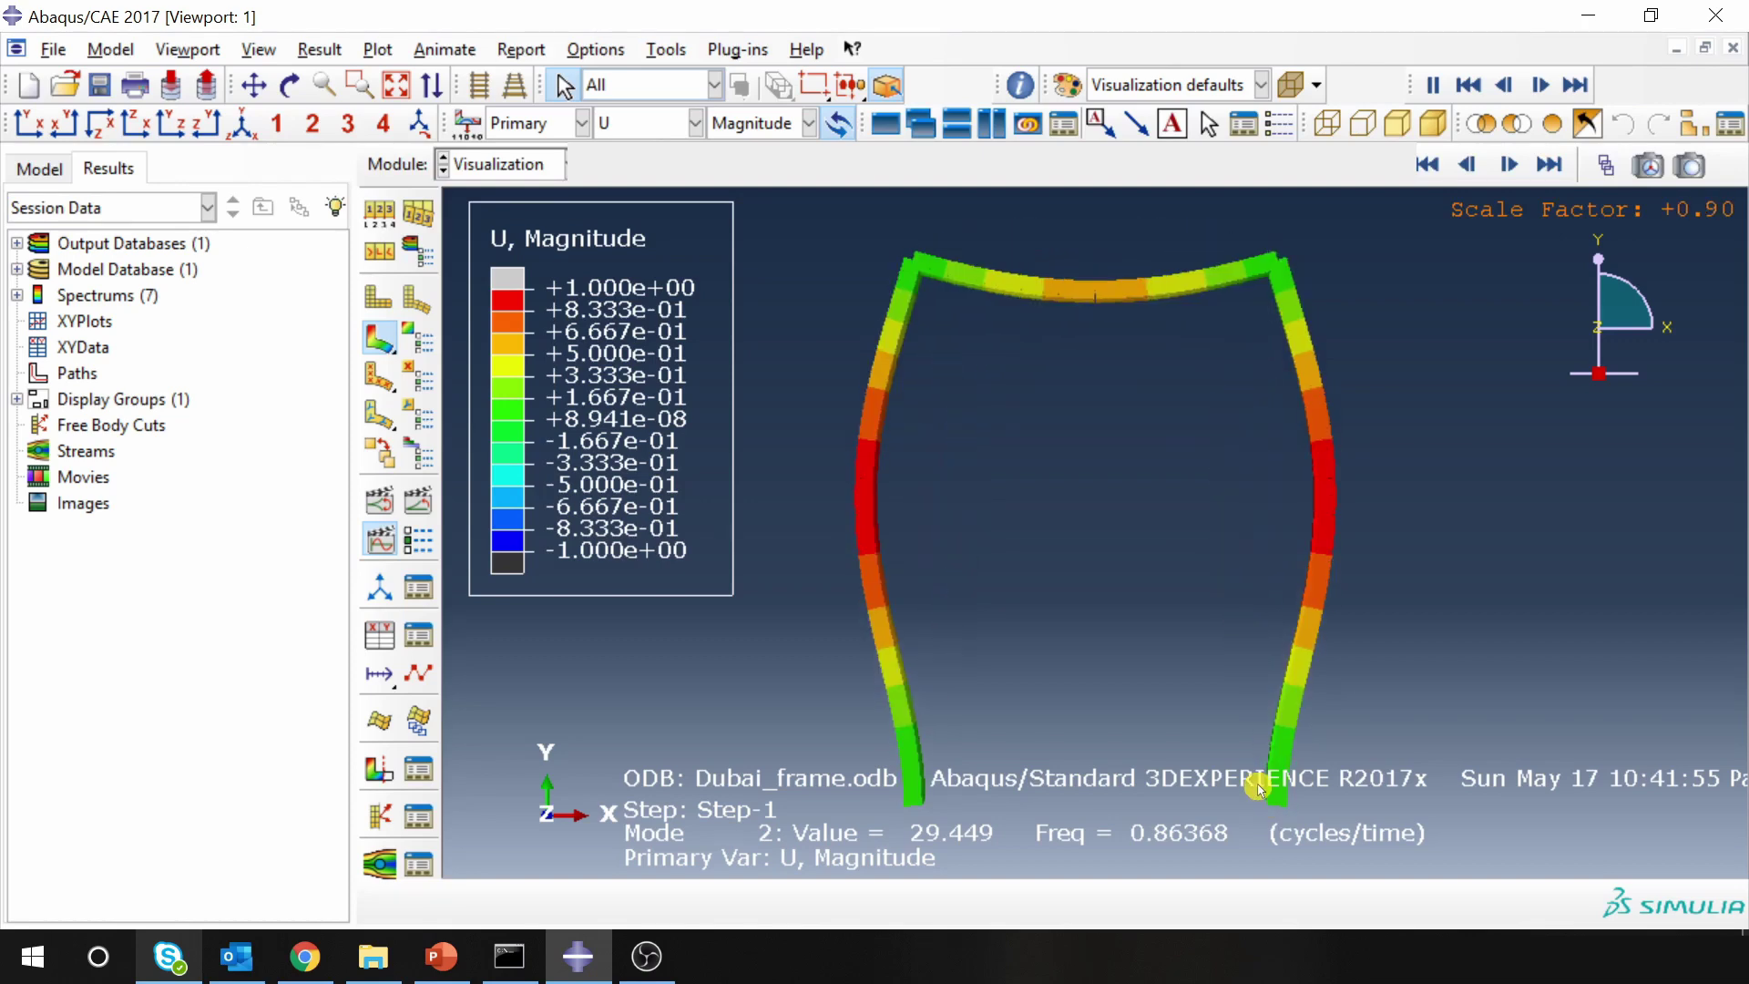
Show Mode 3, then animate Modes 4 and 5 (2.9593 cycles/time) in turn.
{"action": "left_click", "coordinate": [319, 784]}
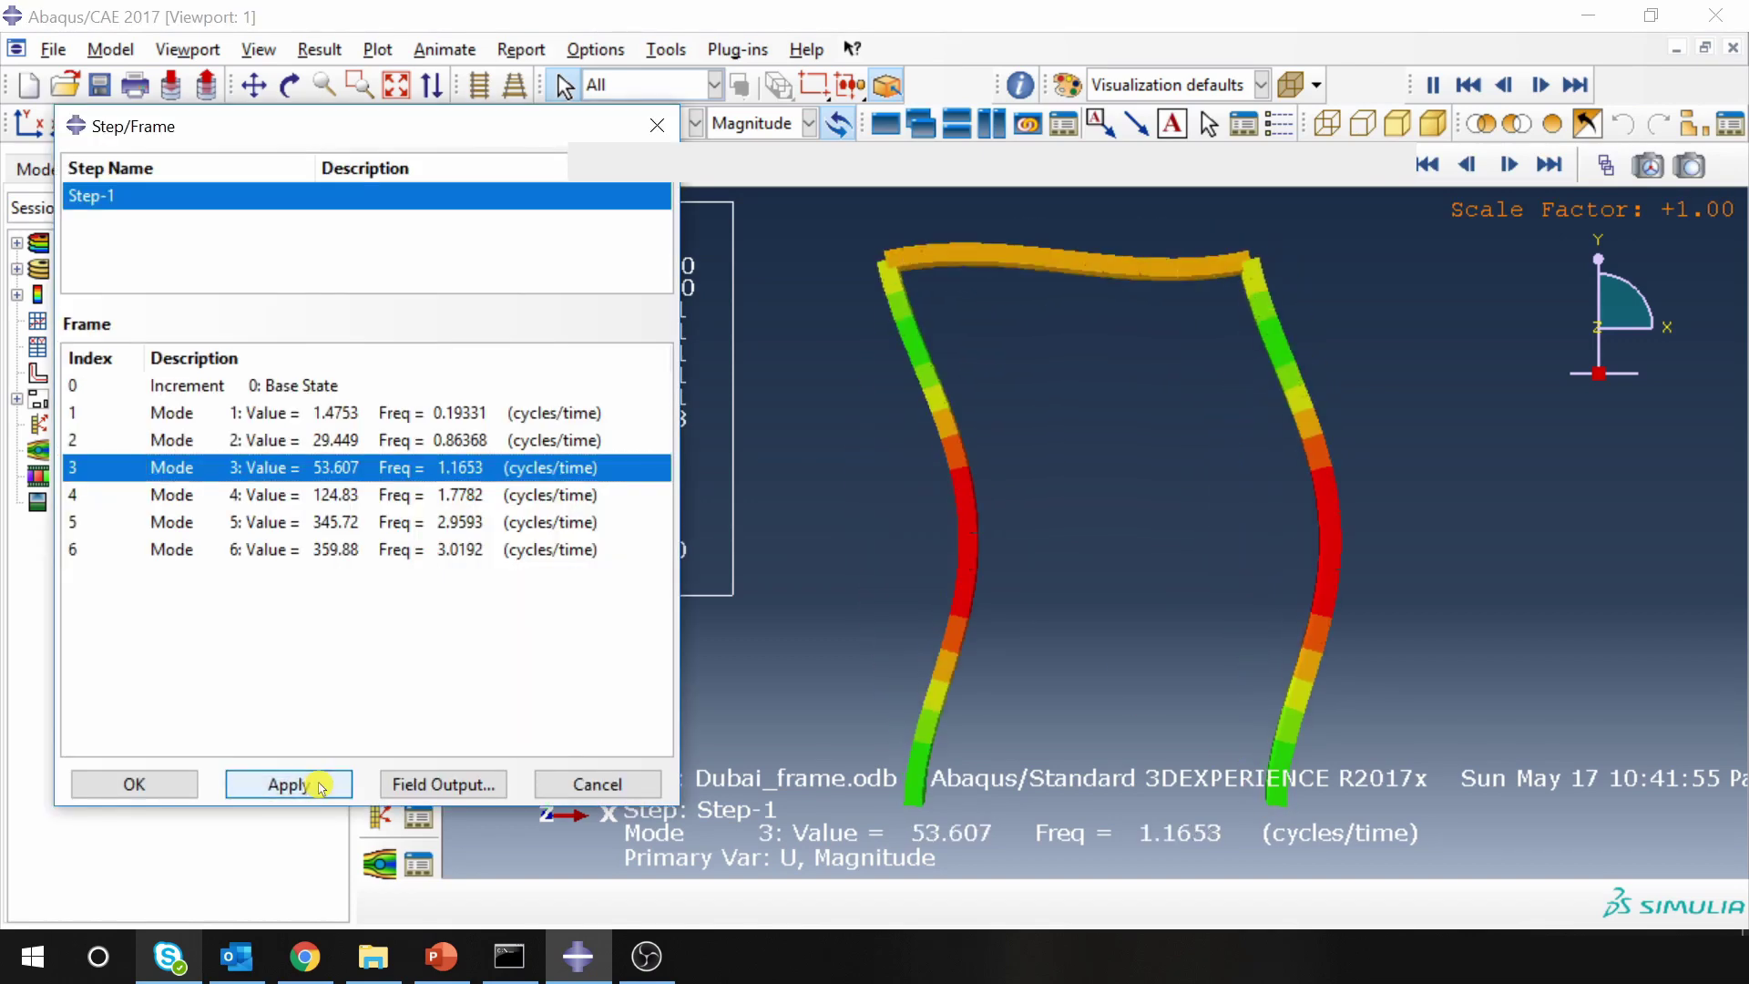
{"action": "left_click", "coordinate": [299, 497]}
{"action": "left_click", "coordinate": [316, 785]}
{"action": "left_click", "coordinate": [308, 525]}
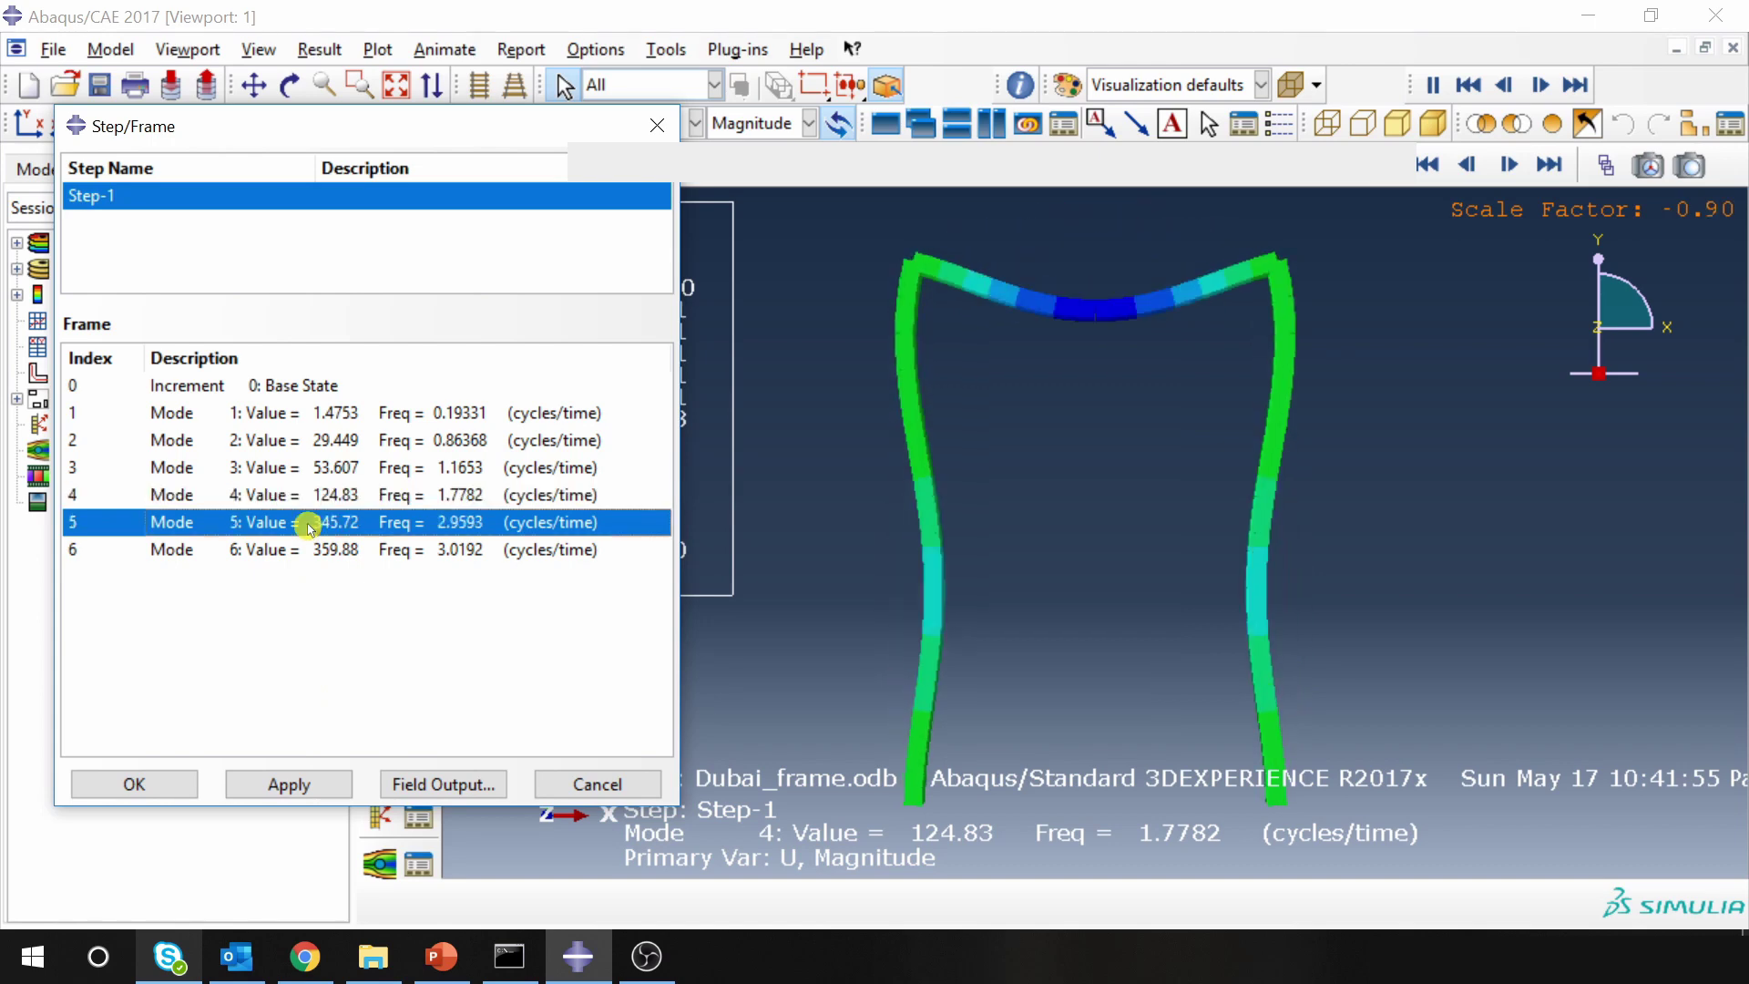
{"action": "left_click", "coordinate": [304, 781]}
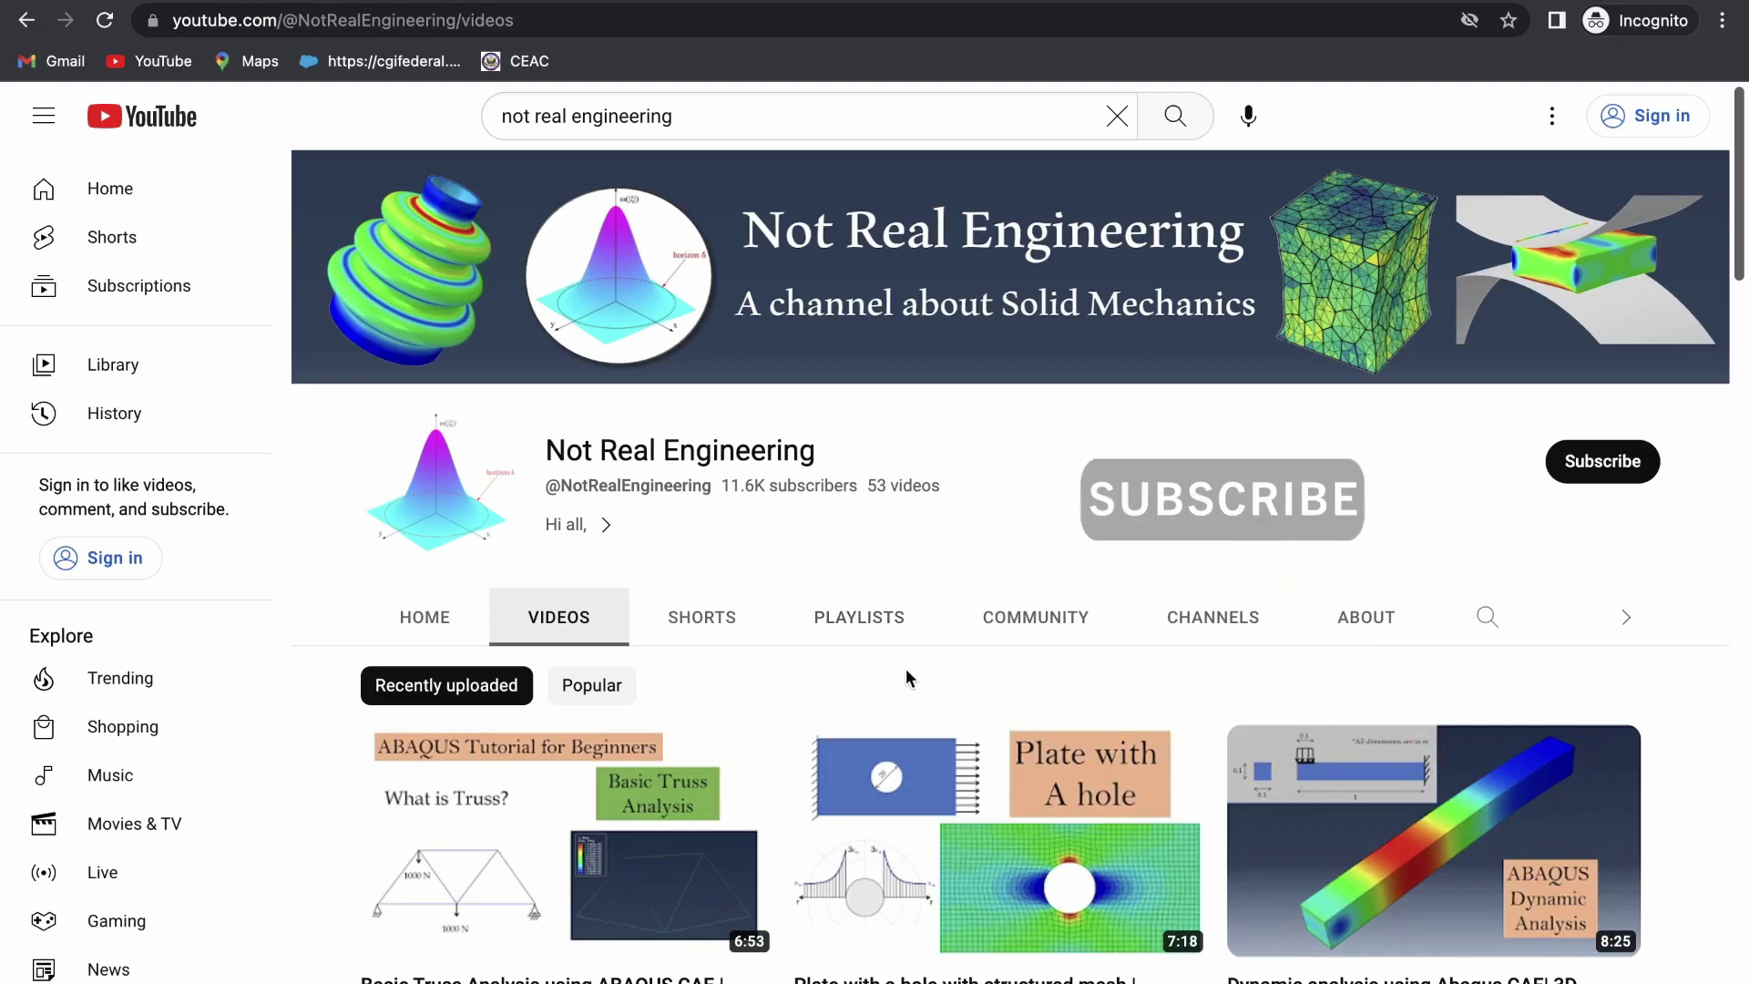
{"action": "left_click", "coordinate": [872, 633]}
{"action": "scroll", "coordinate": [886, 710], "scroll_direction": "down", "scroll_amount": 4}
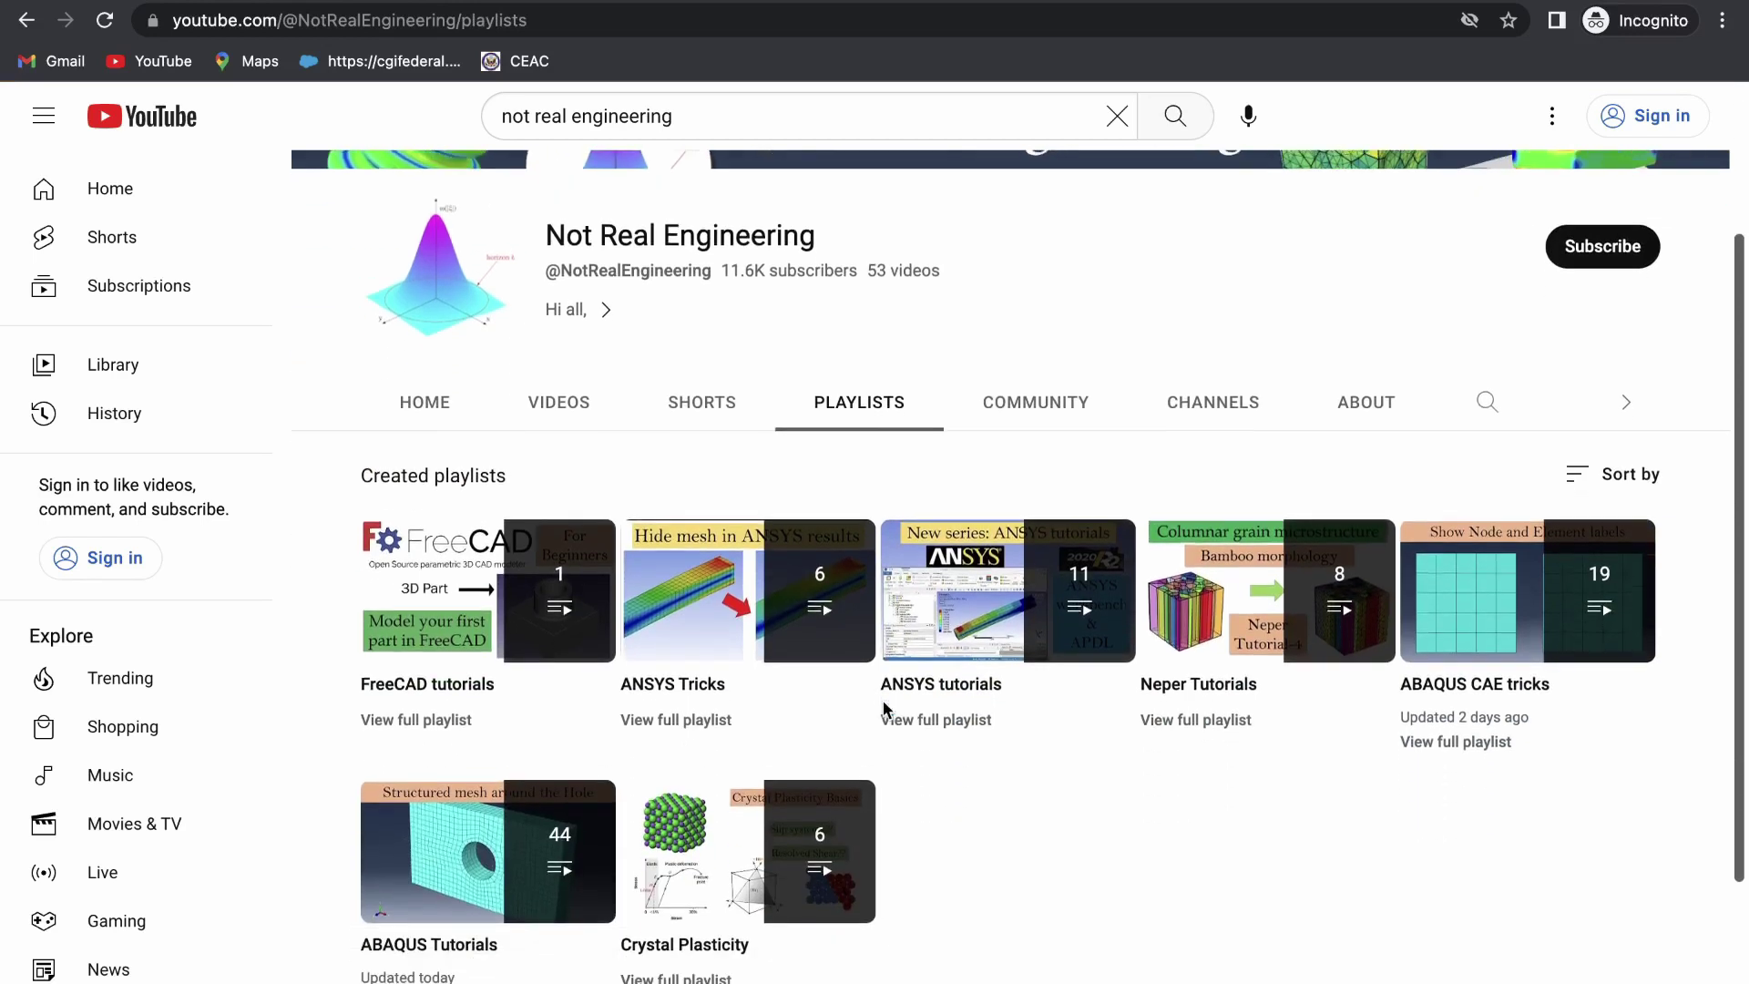
{"action": "scroll", "coordinate": [883, 707], "scroll_direction": "up", "scroll_amount": 3}
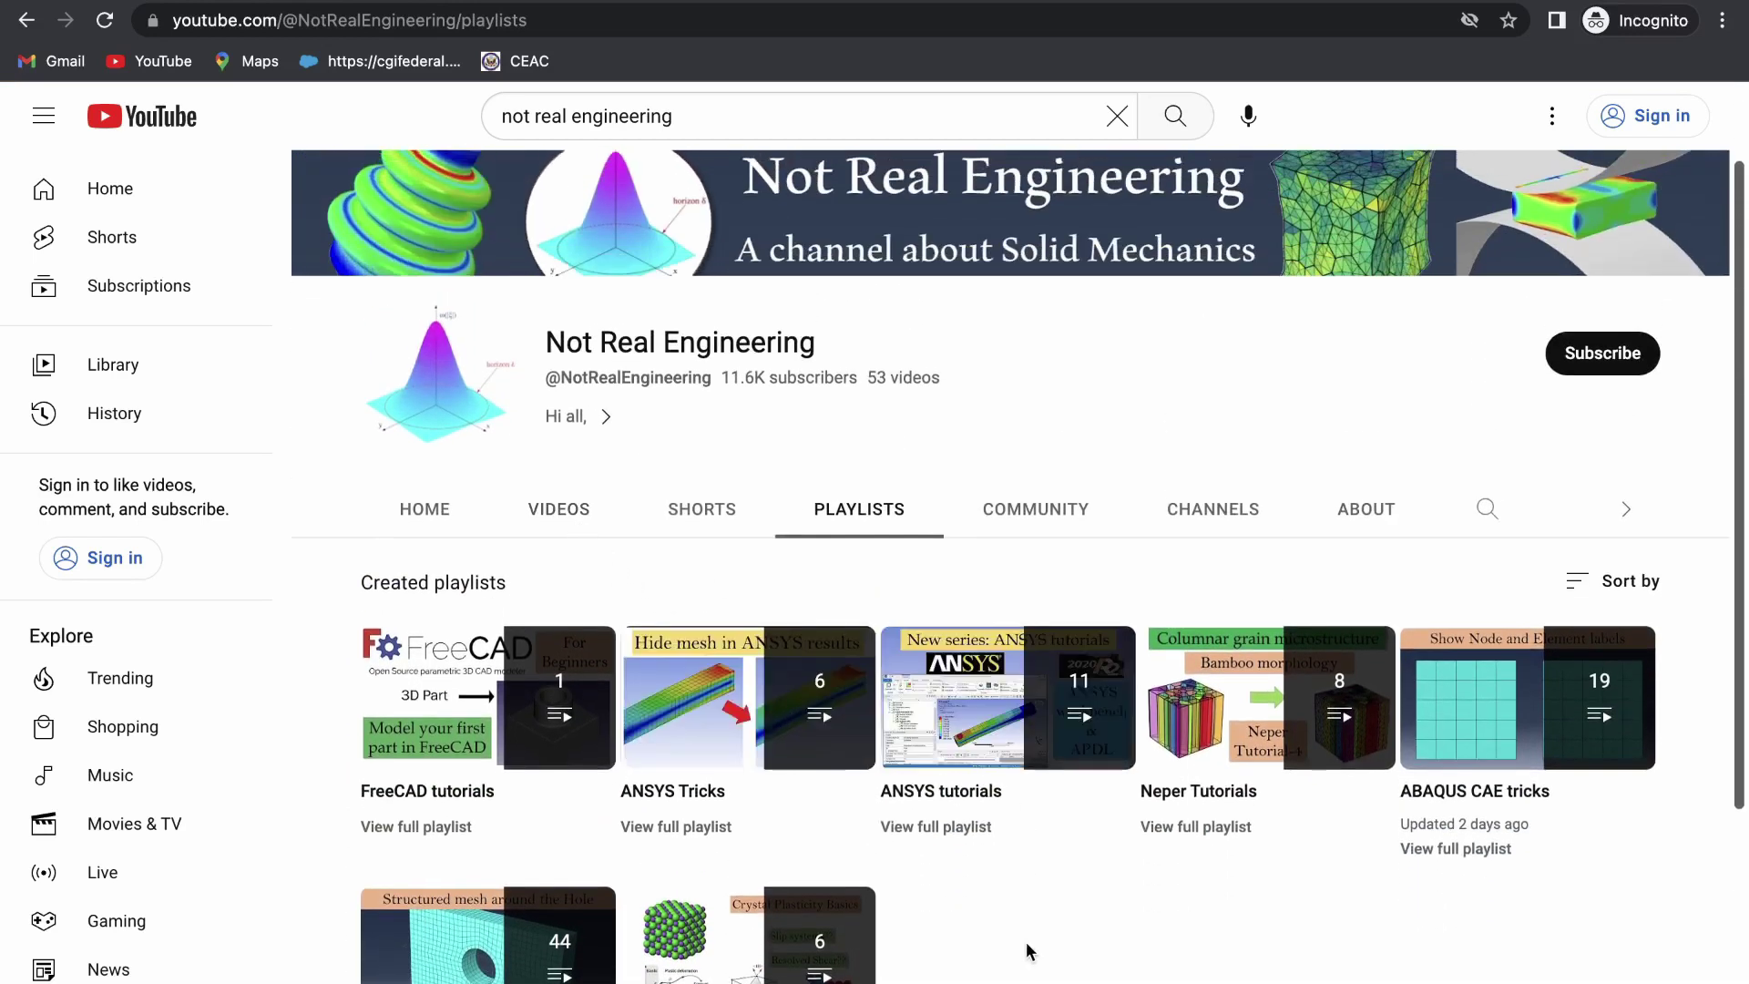
{"action": "scroll", "coordinate": [1026, 950], "scroll_direction": "down", "scroll_amount": 1}
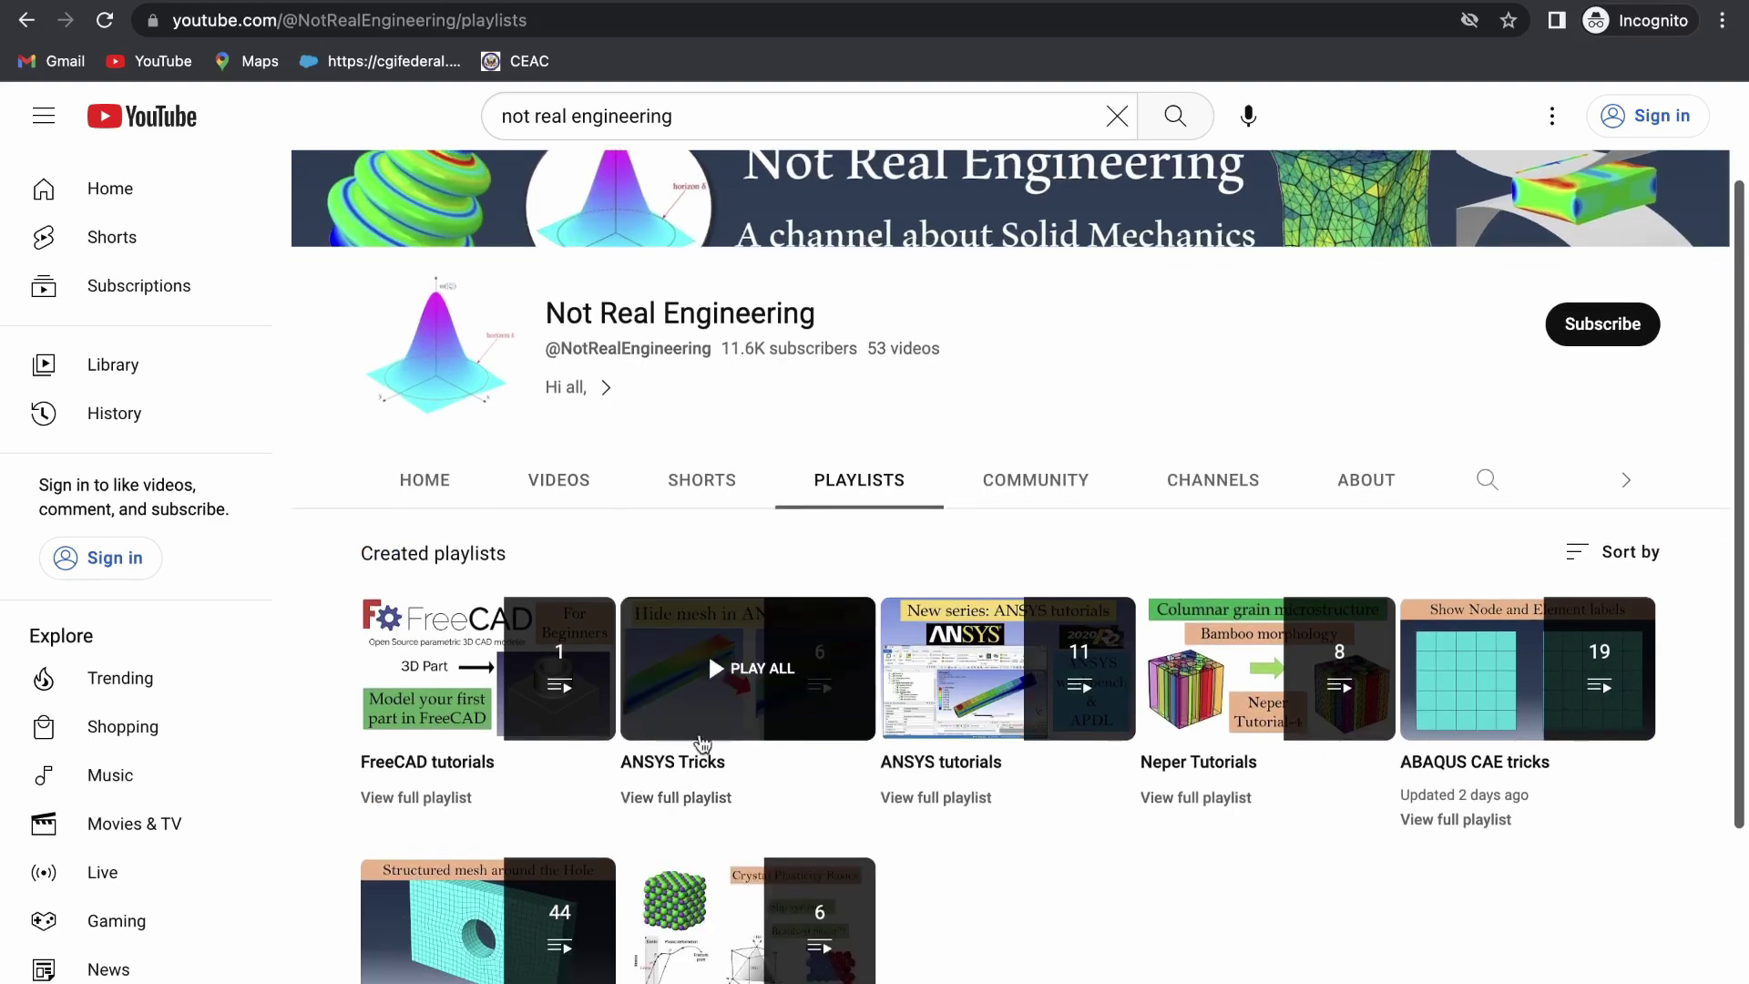
{"action": "scroll", "coordinate": [976, 764], "scroll_direction": "down", "scroll_amount": 1}
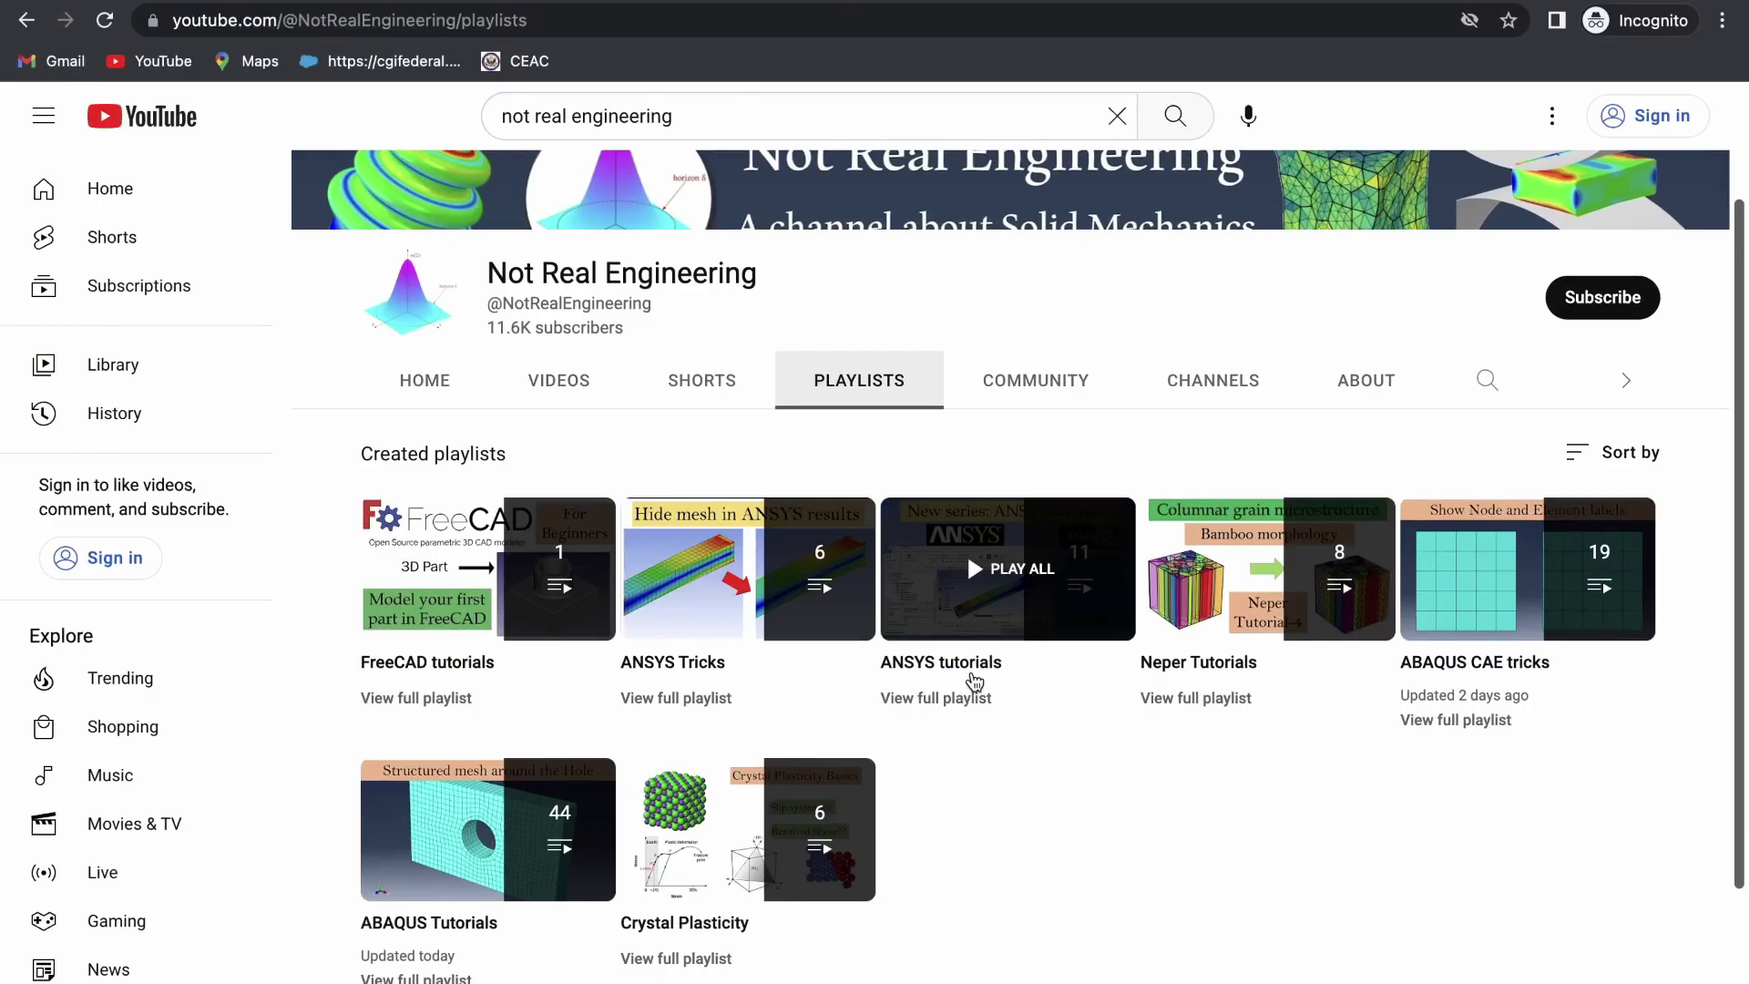
{"action": "left_click", "coordinate": [977, 682]}
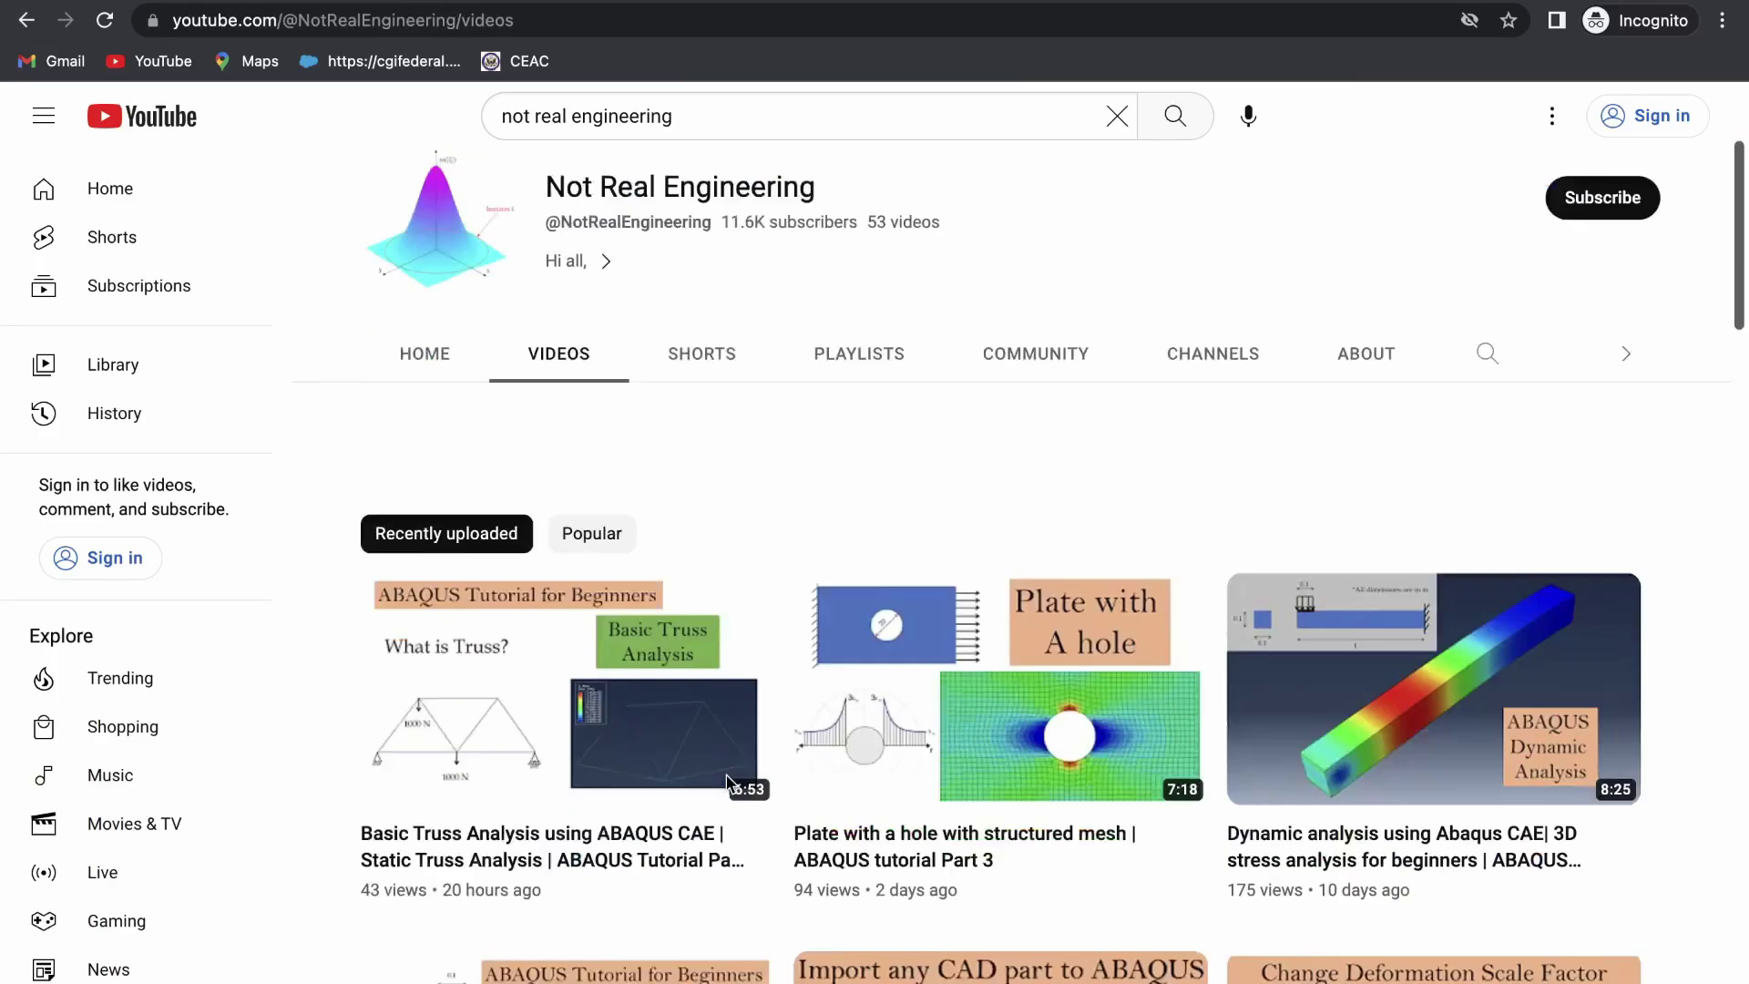
{"action": "scroll", "coordinate": [729, 786], "scroll_direction": "down", "scroll_amount": 3}
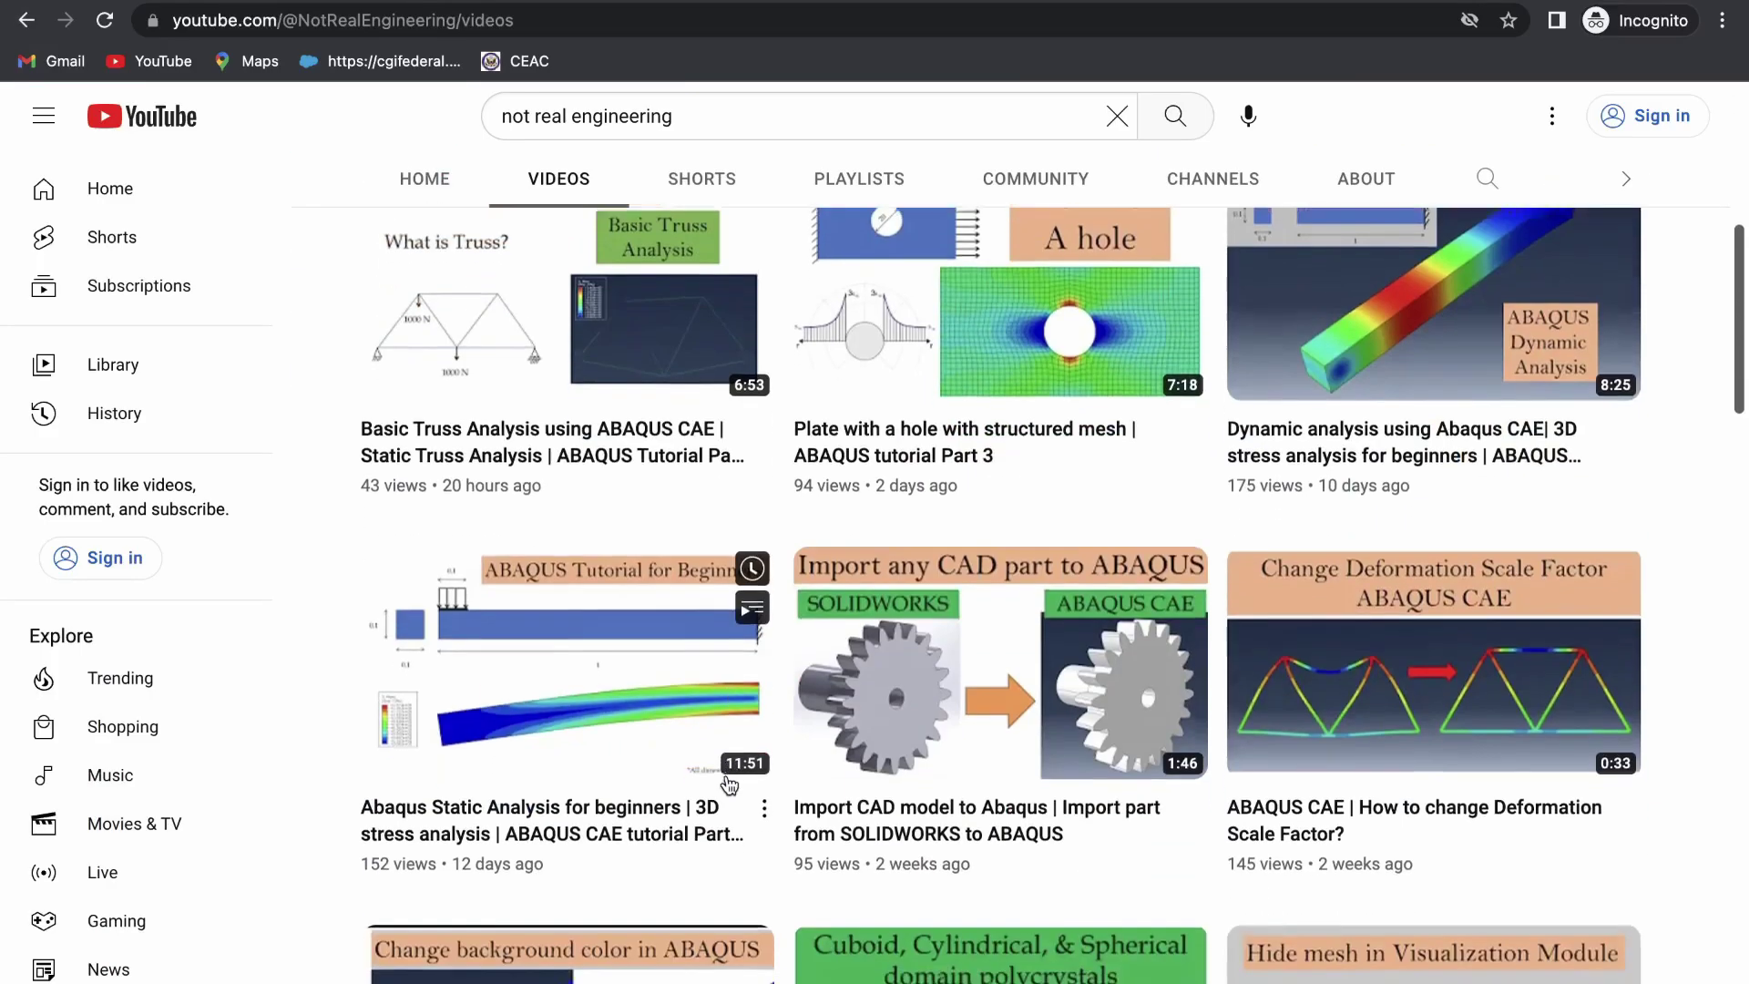
{"action": "scroll", "coordinate": [729, 785], "scroll_direction": "up", "scroll_amount": 5}
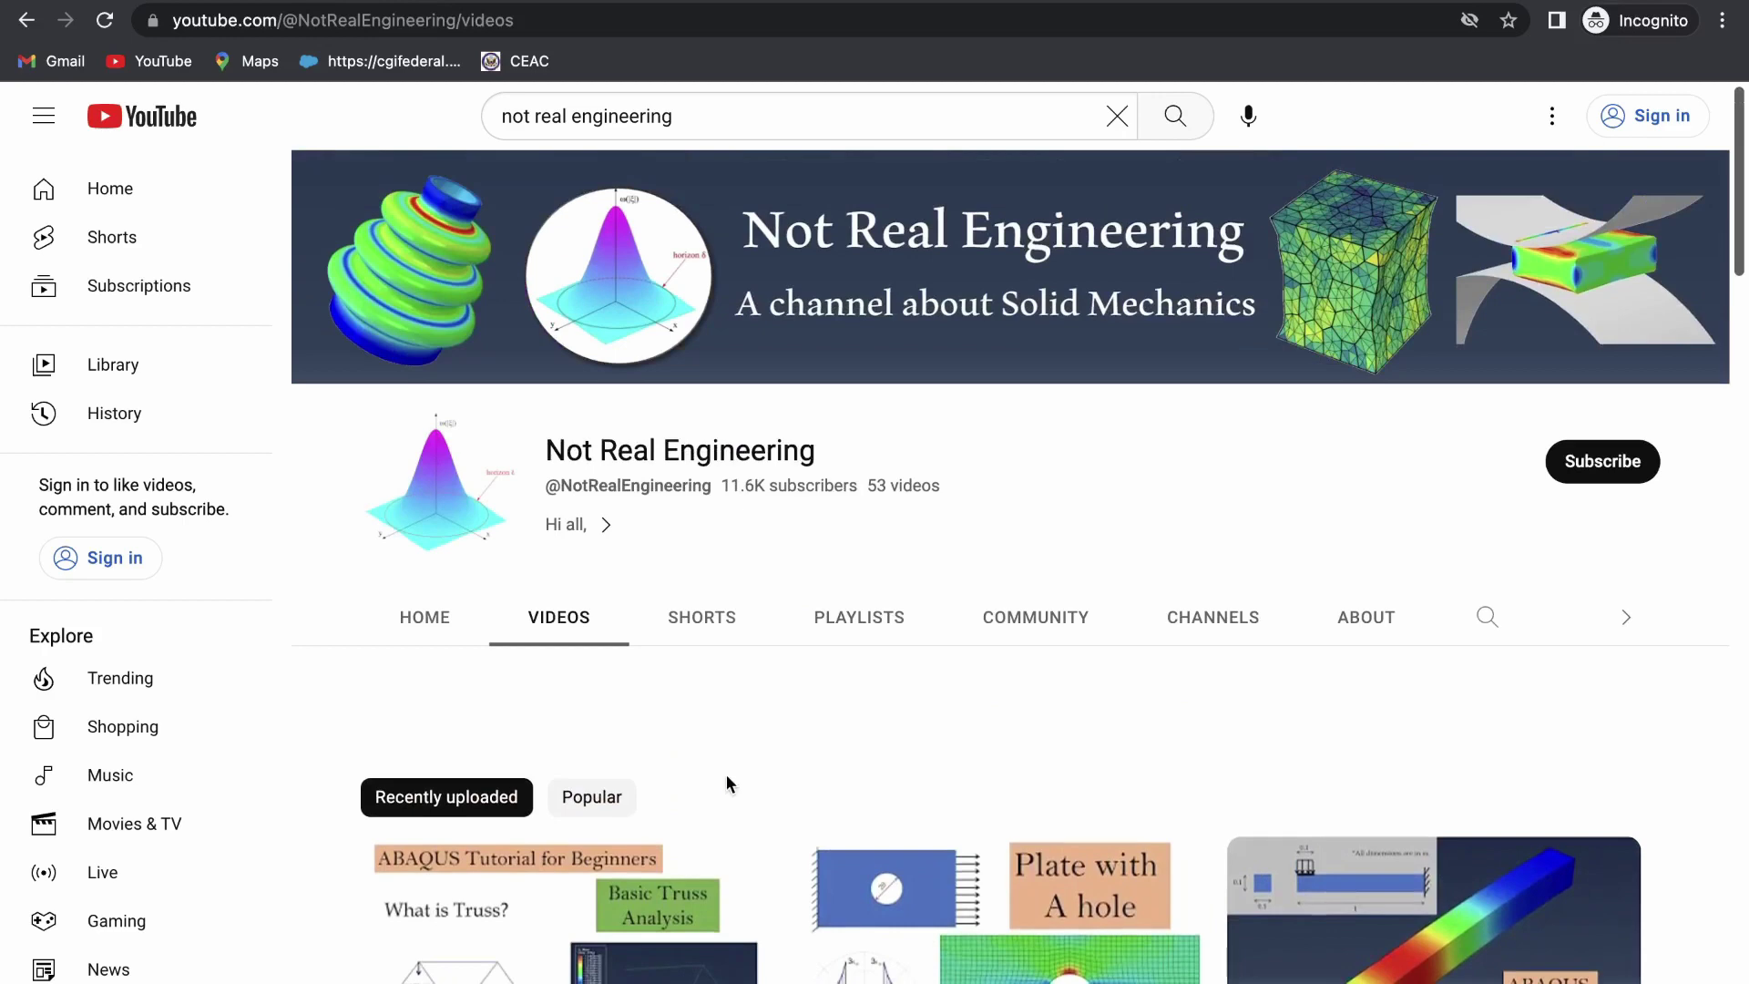